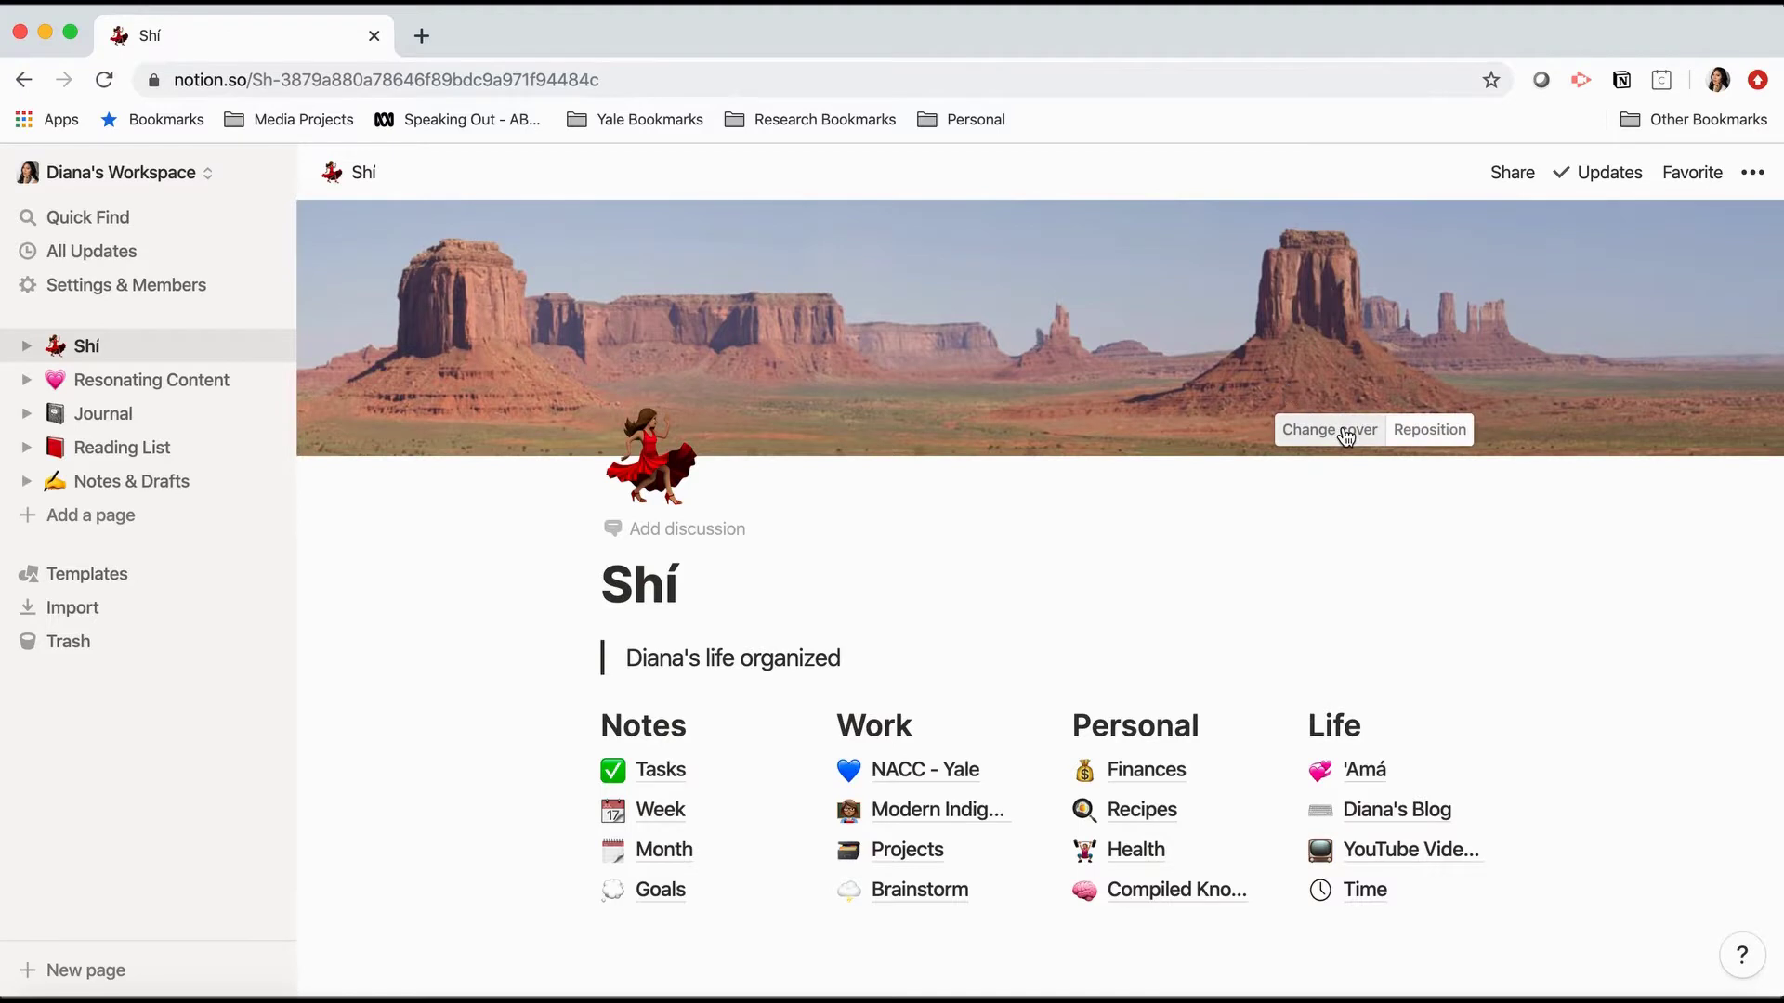
pyautogui.click(1344, 432)
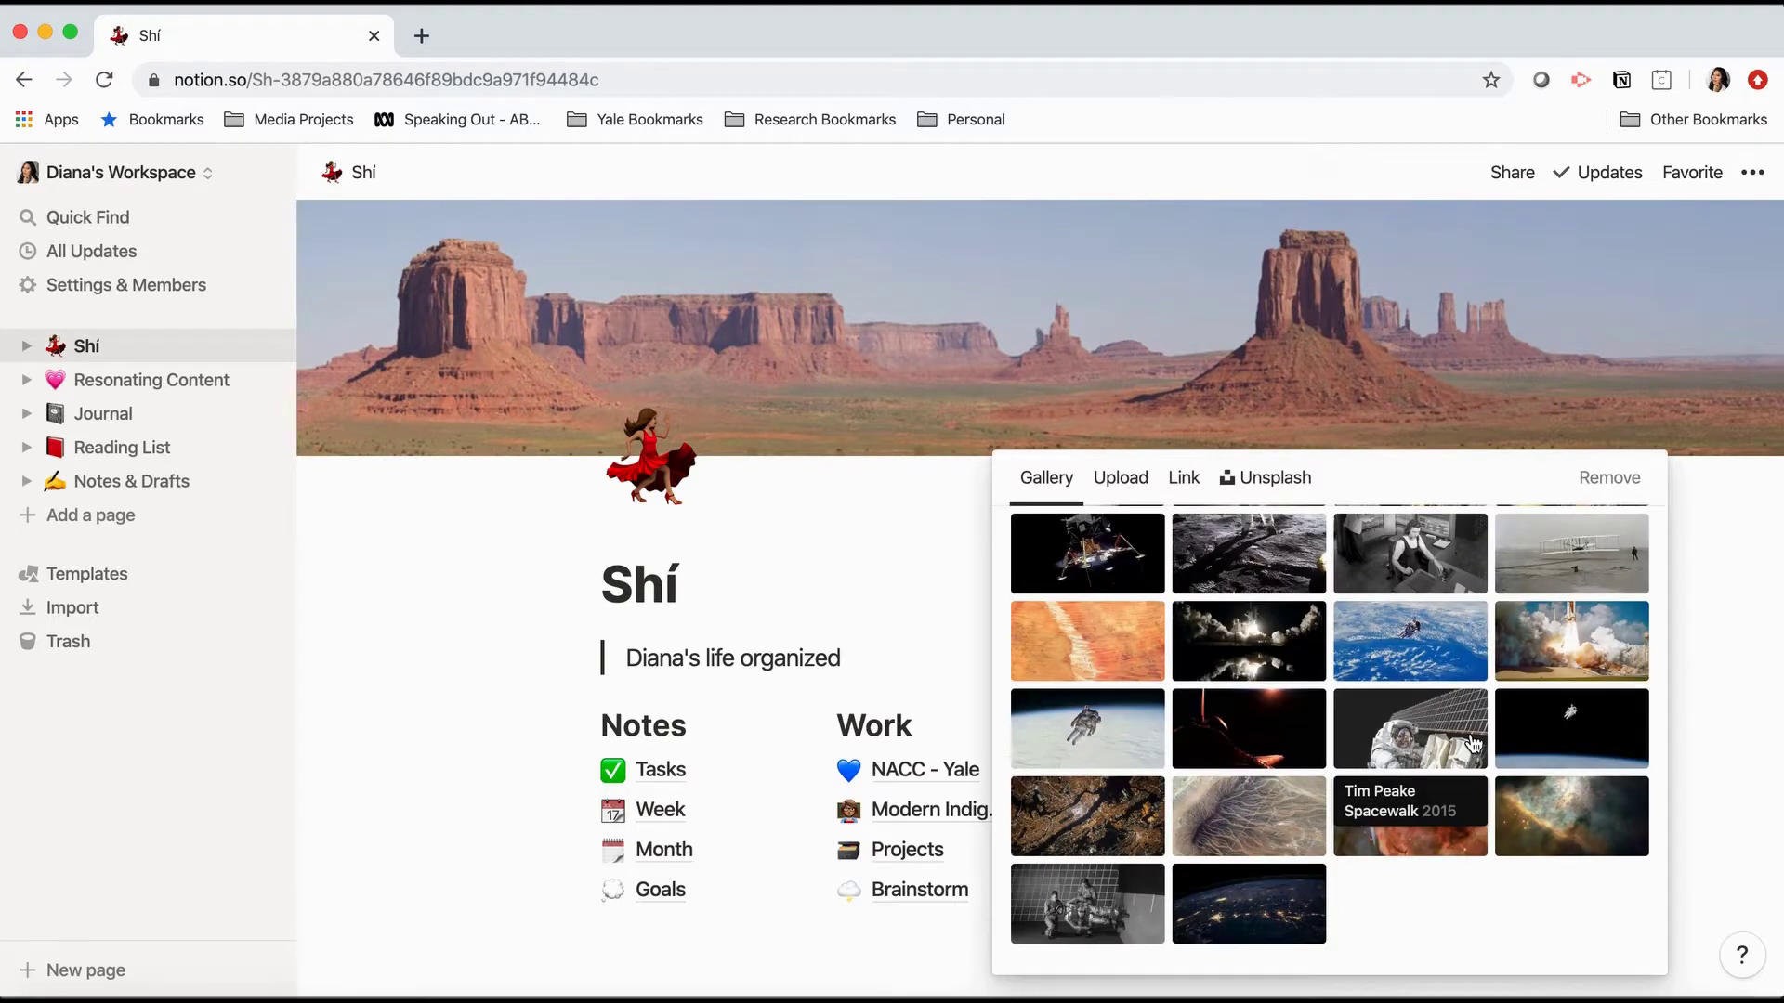
pyautogui.scroll(10, 1472, 743)
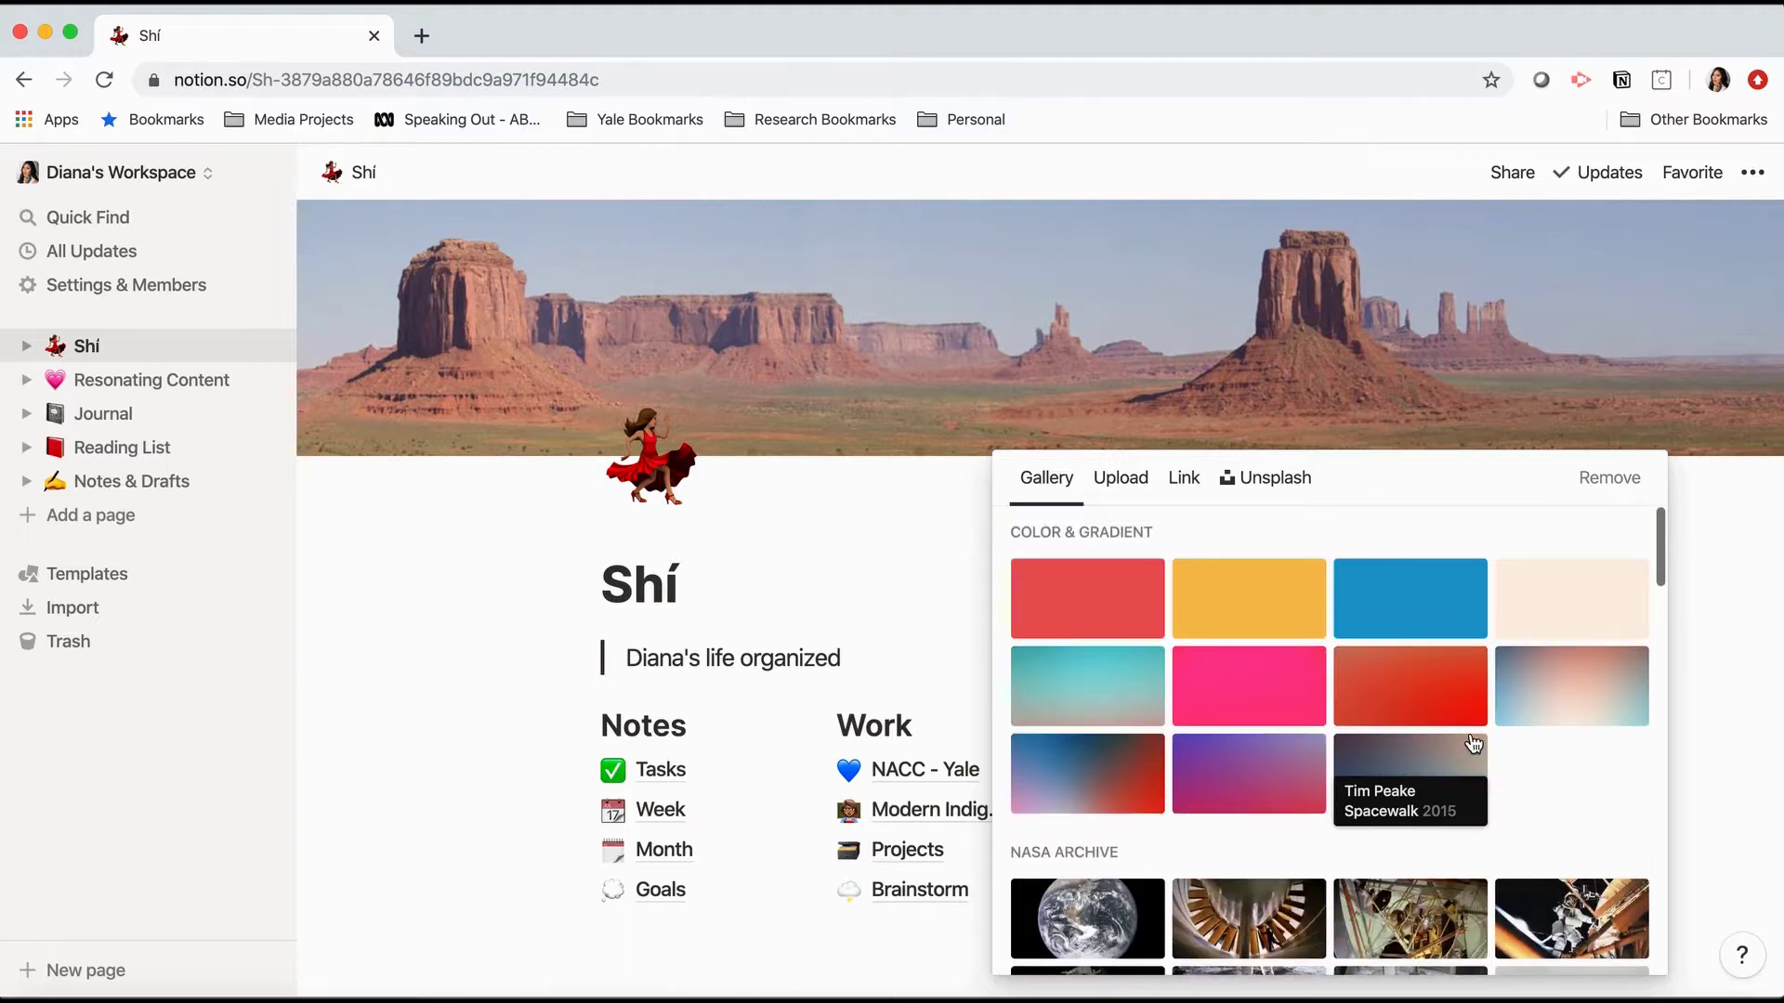
pyautogui.click(924, 497)
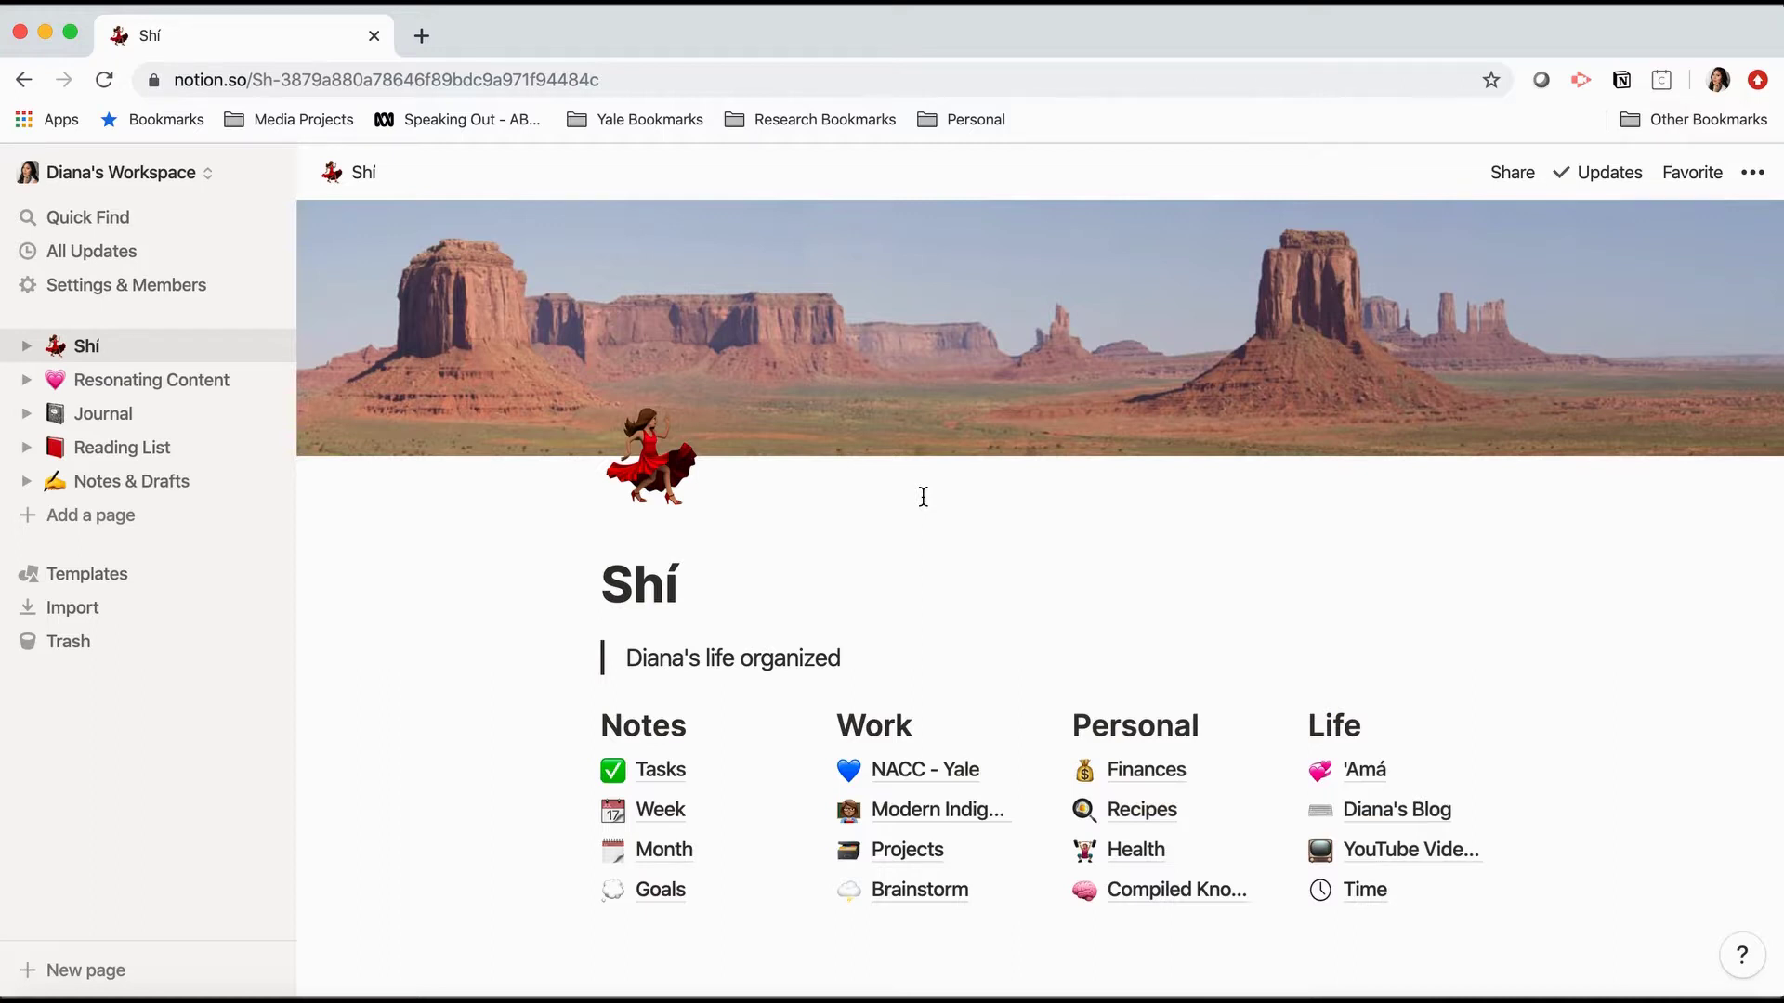
pyautogui.scroll(-3, 1134, 559)
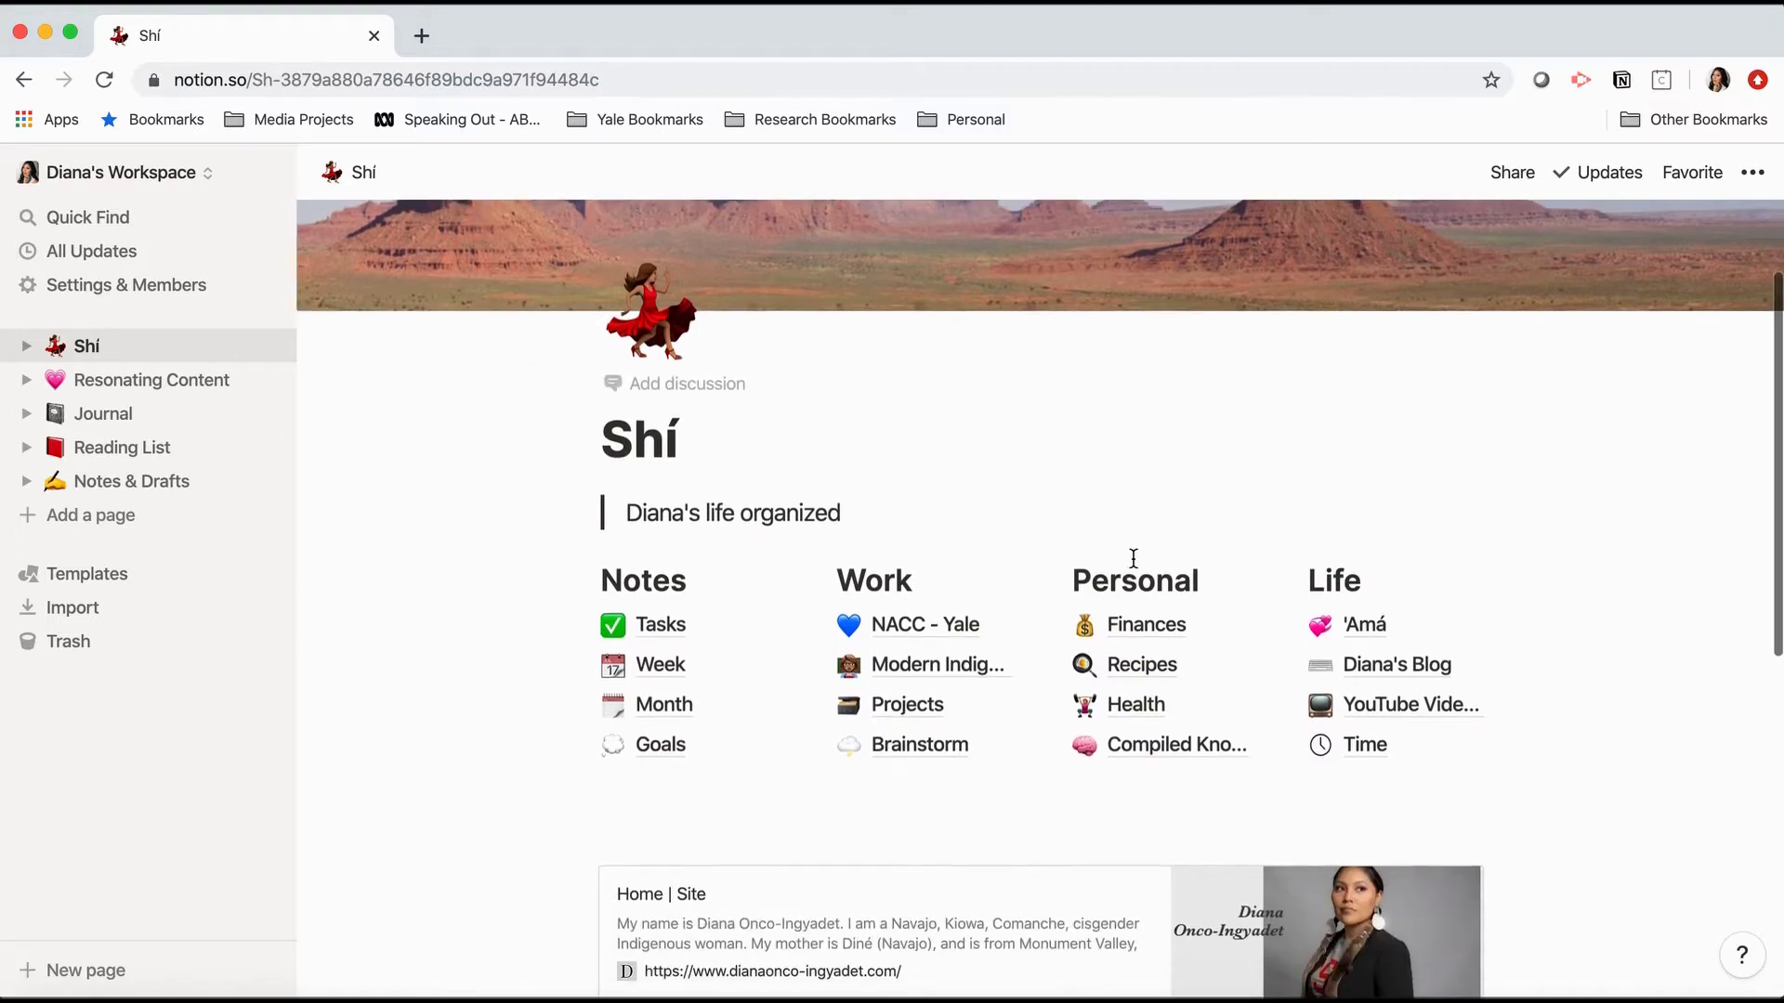
pyautogui.scroll(1, 796, 784)
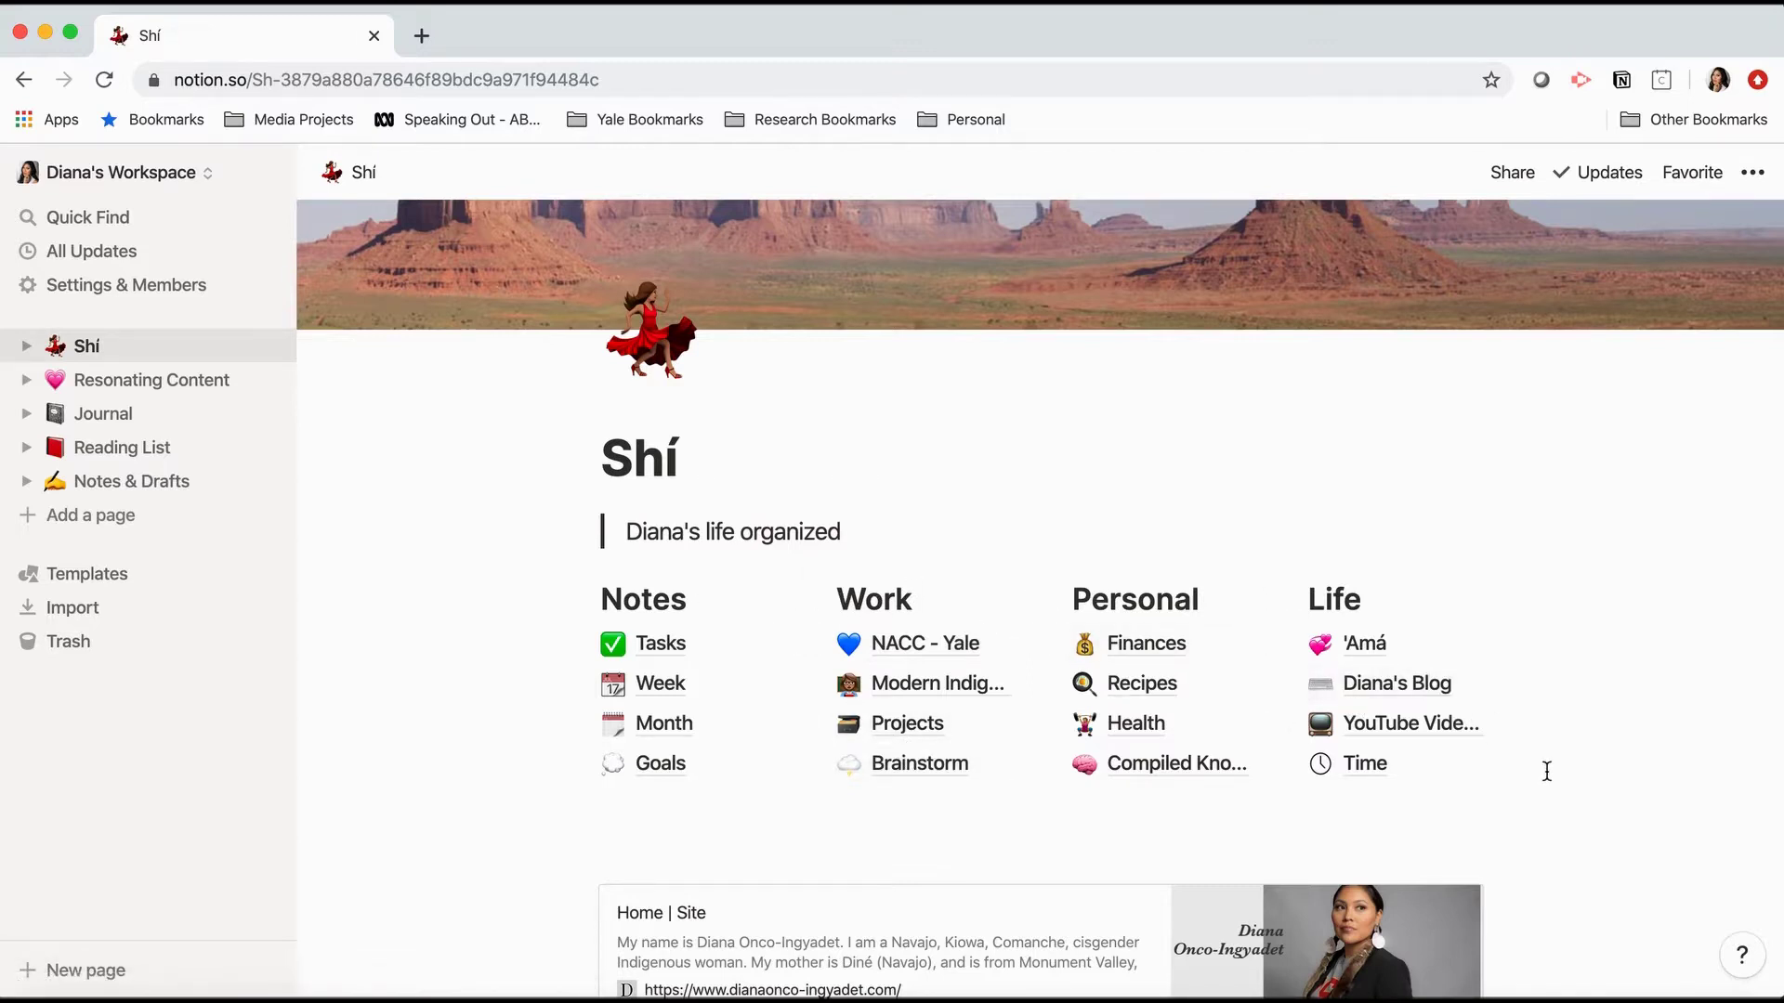
pyautogui.click(367, 406)
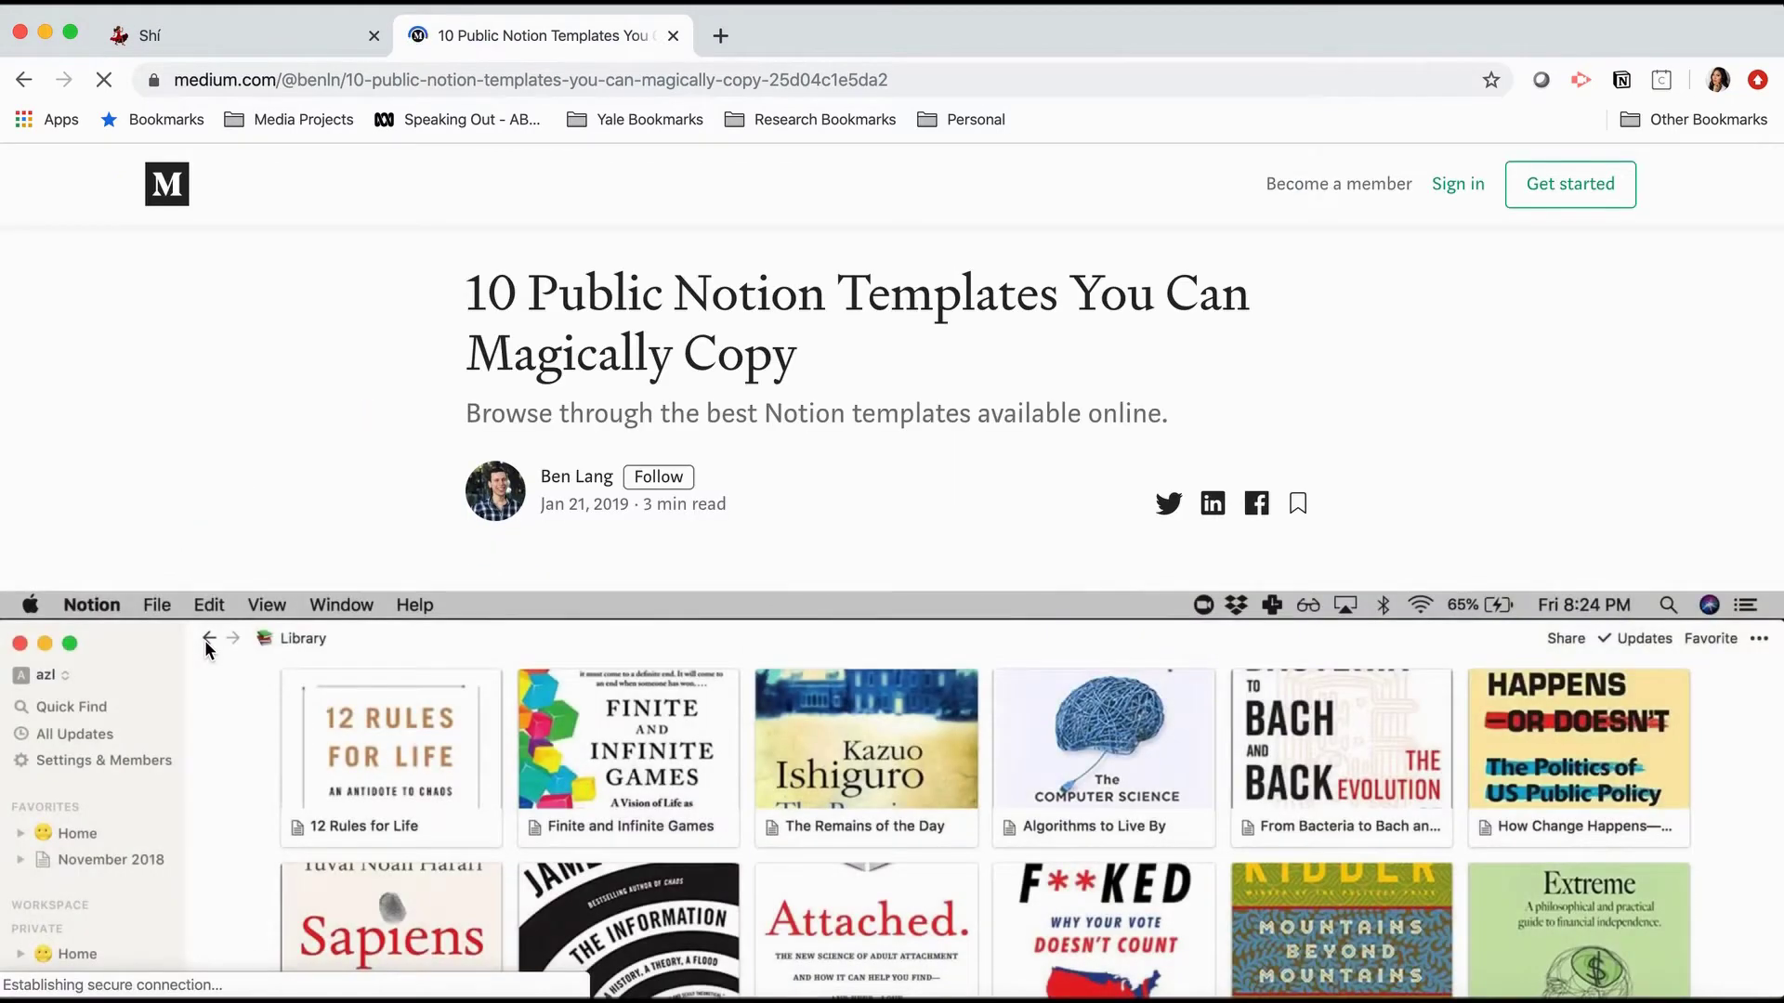
# - Skim the templates in the Medium article on public Notion templates, then go back to Shí
pyautogui.scroll(-2, 205, 642)
pyautogui.scroll(-20, 204, 639)
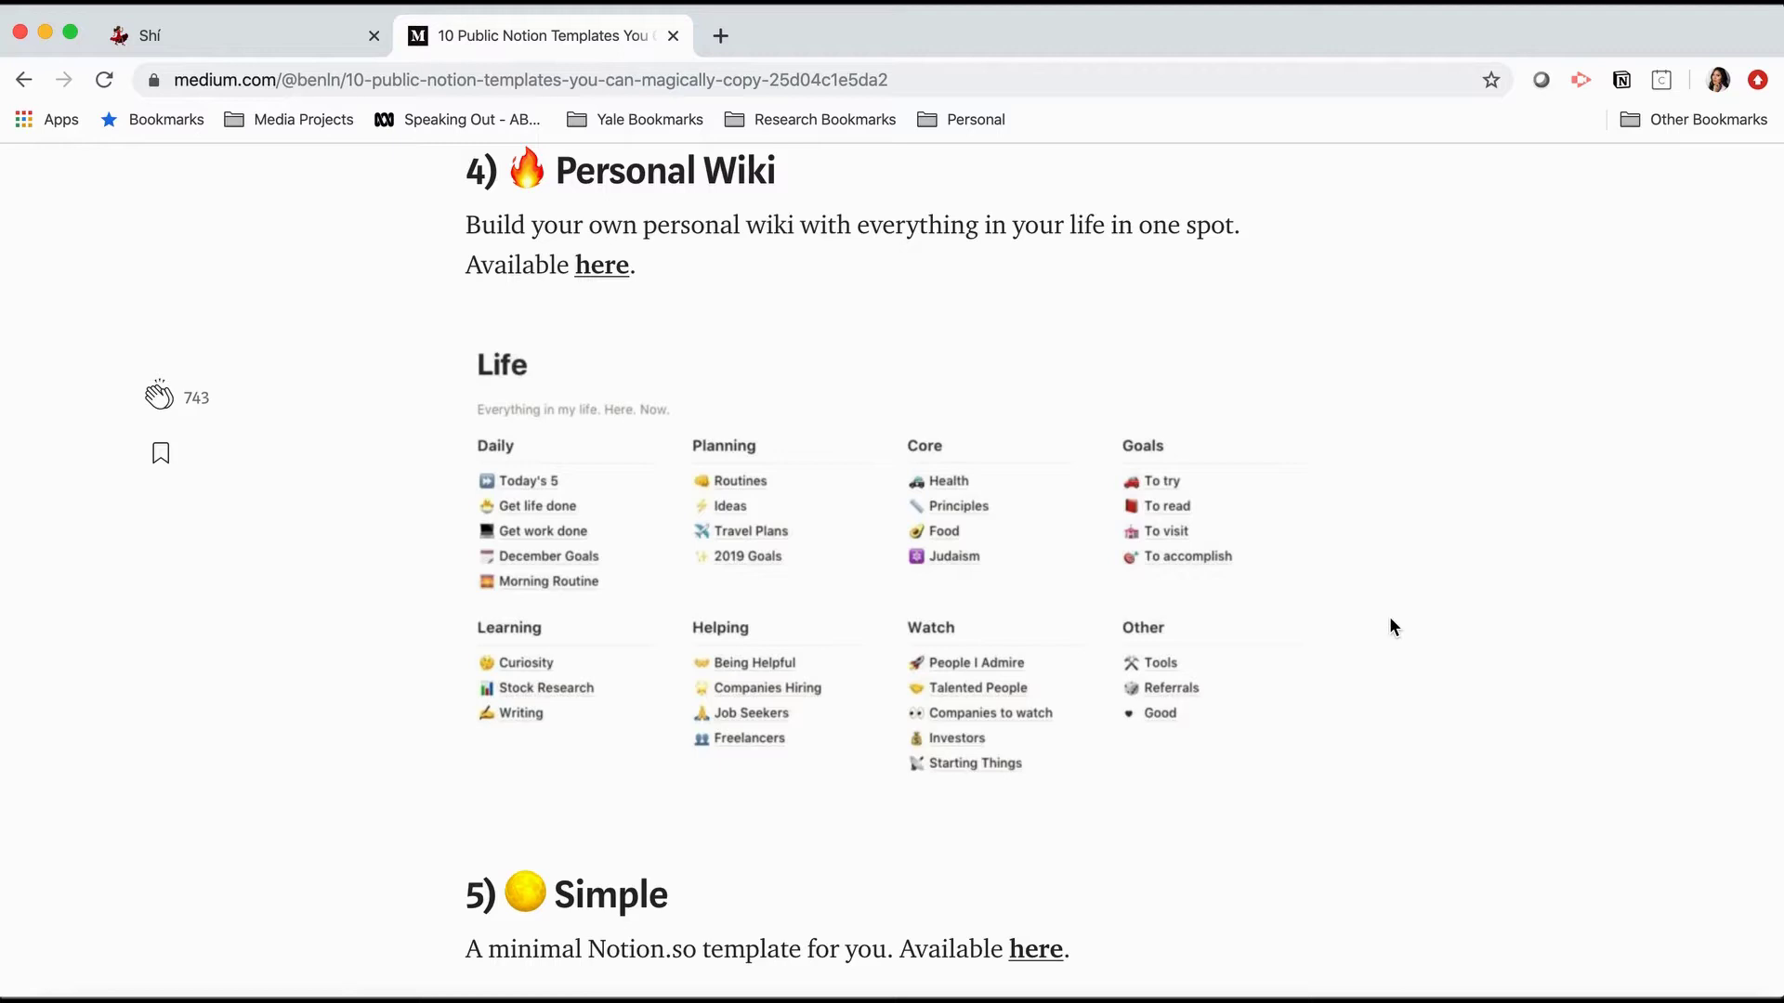
pyautogui.scroll(-9, 1389, 616)
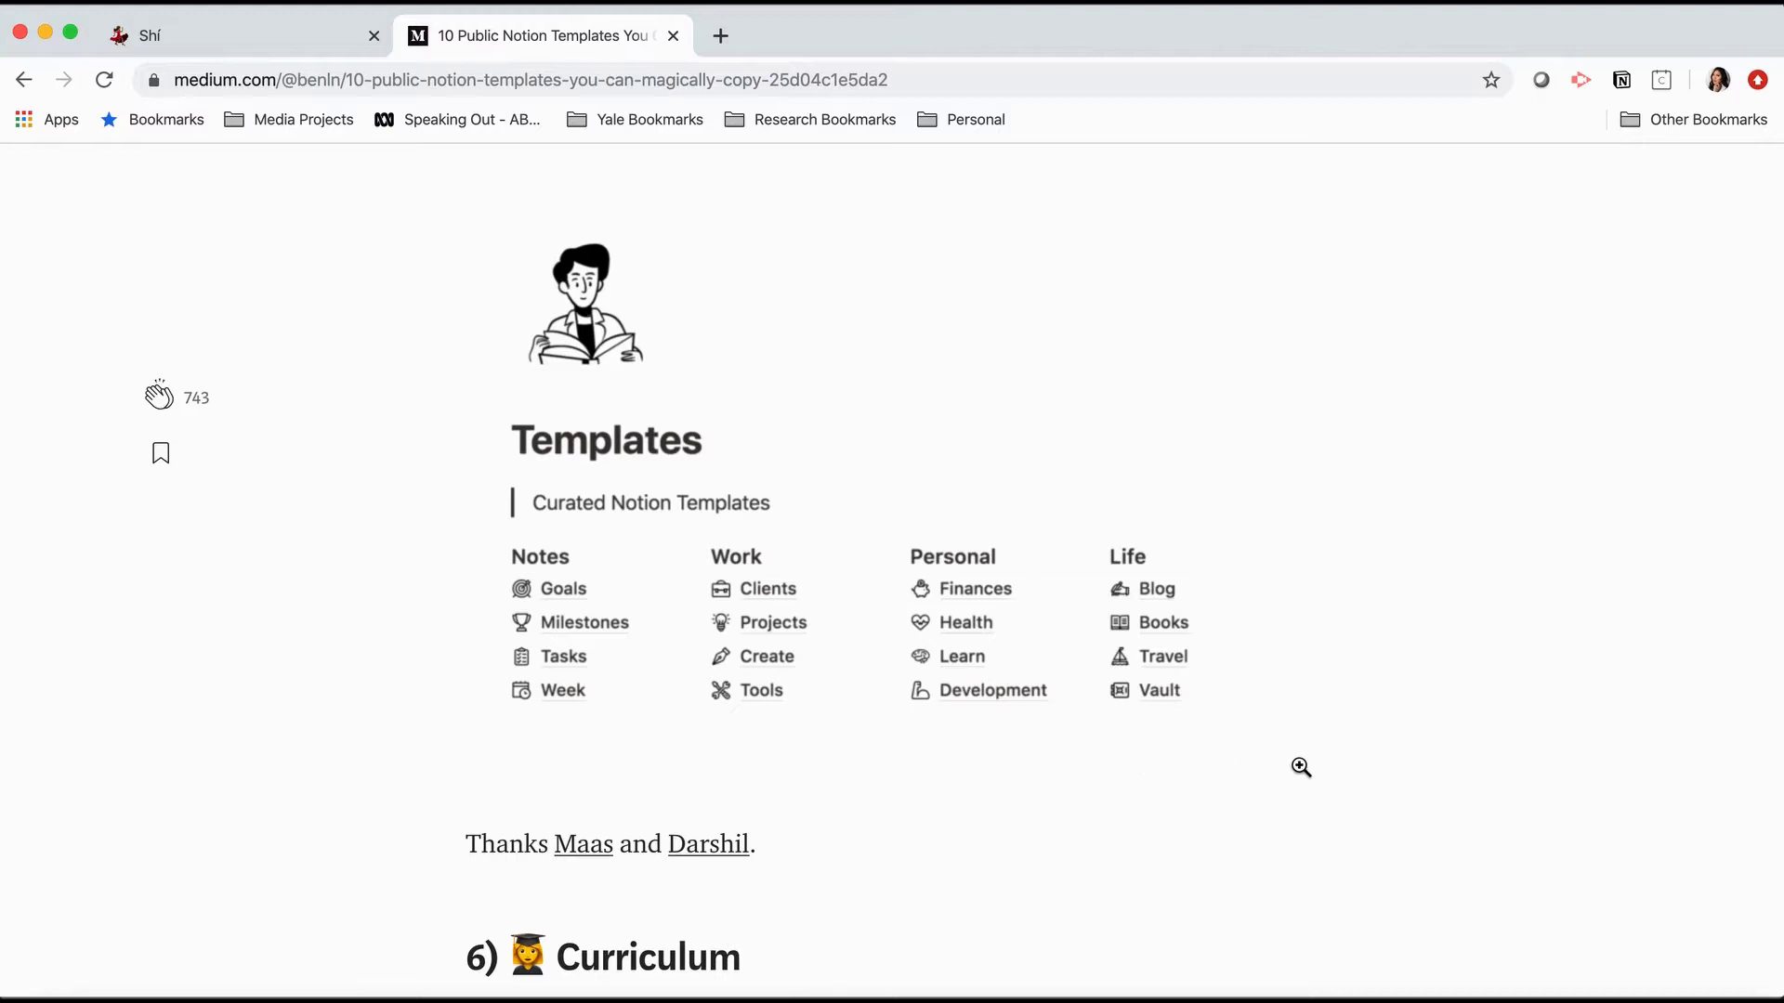
pyautogui.click(247, 37)
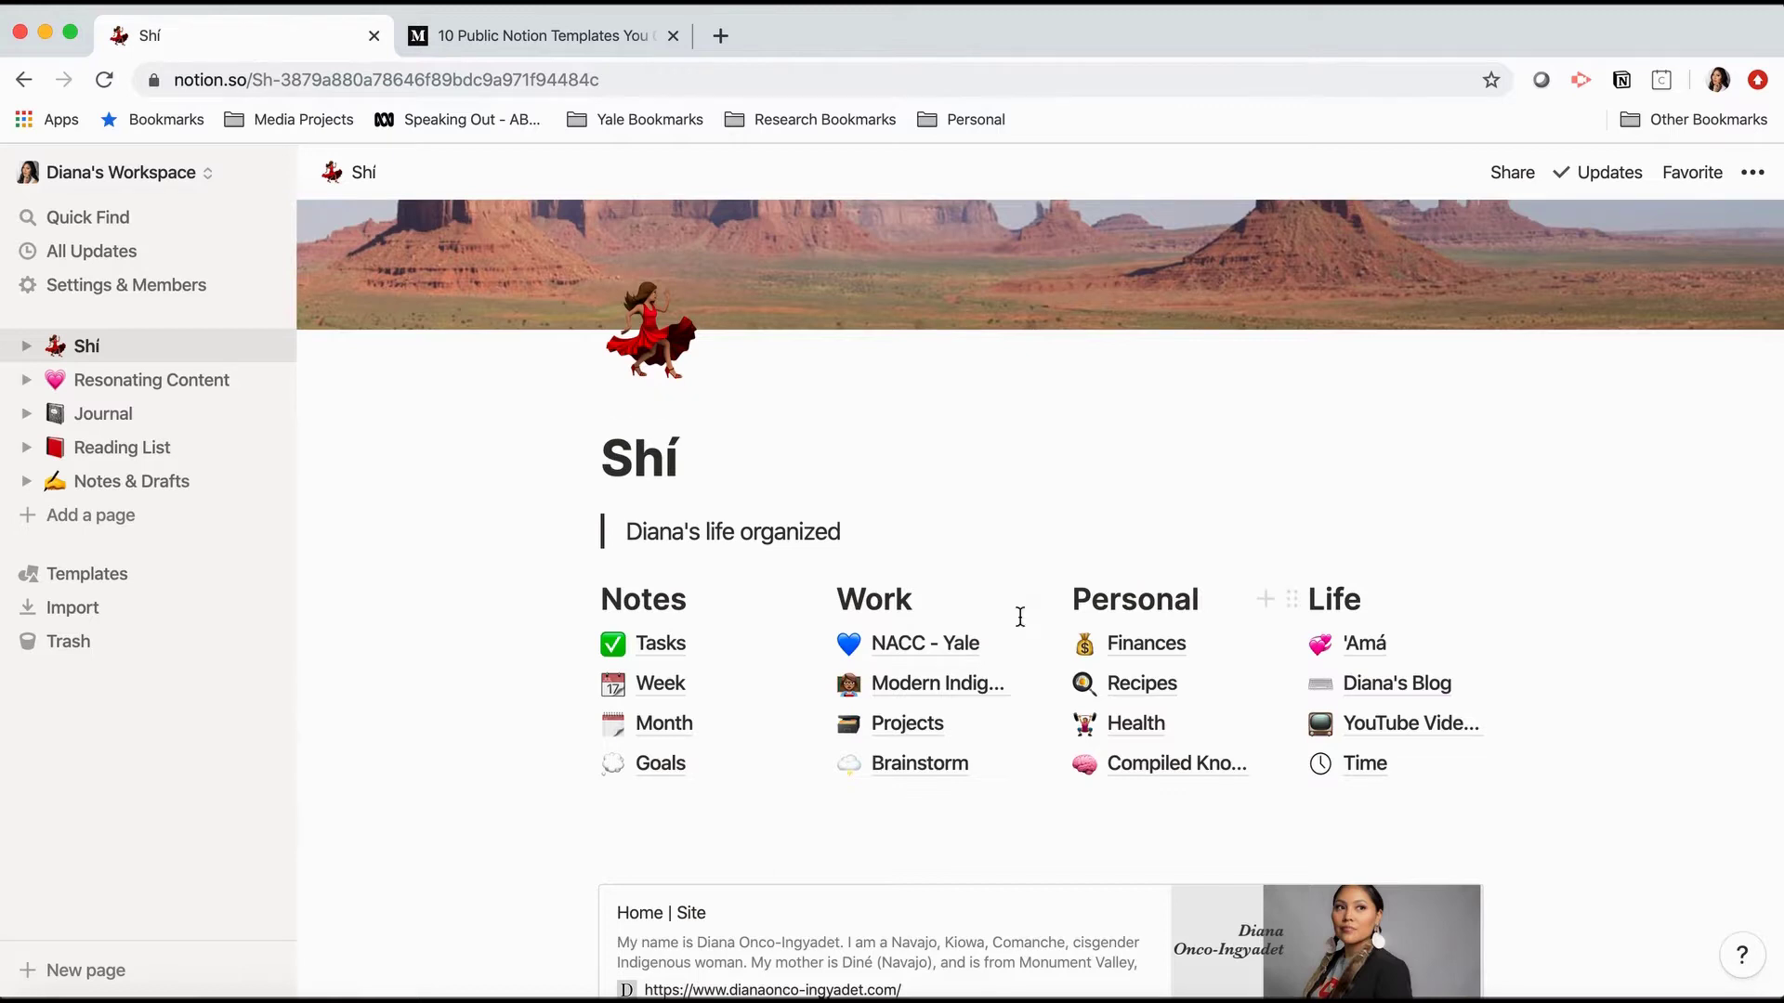
pyautogui.click(909, 647)
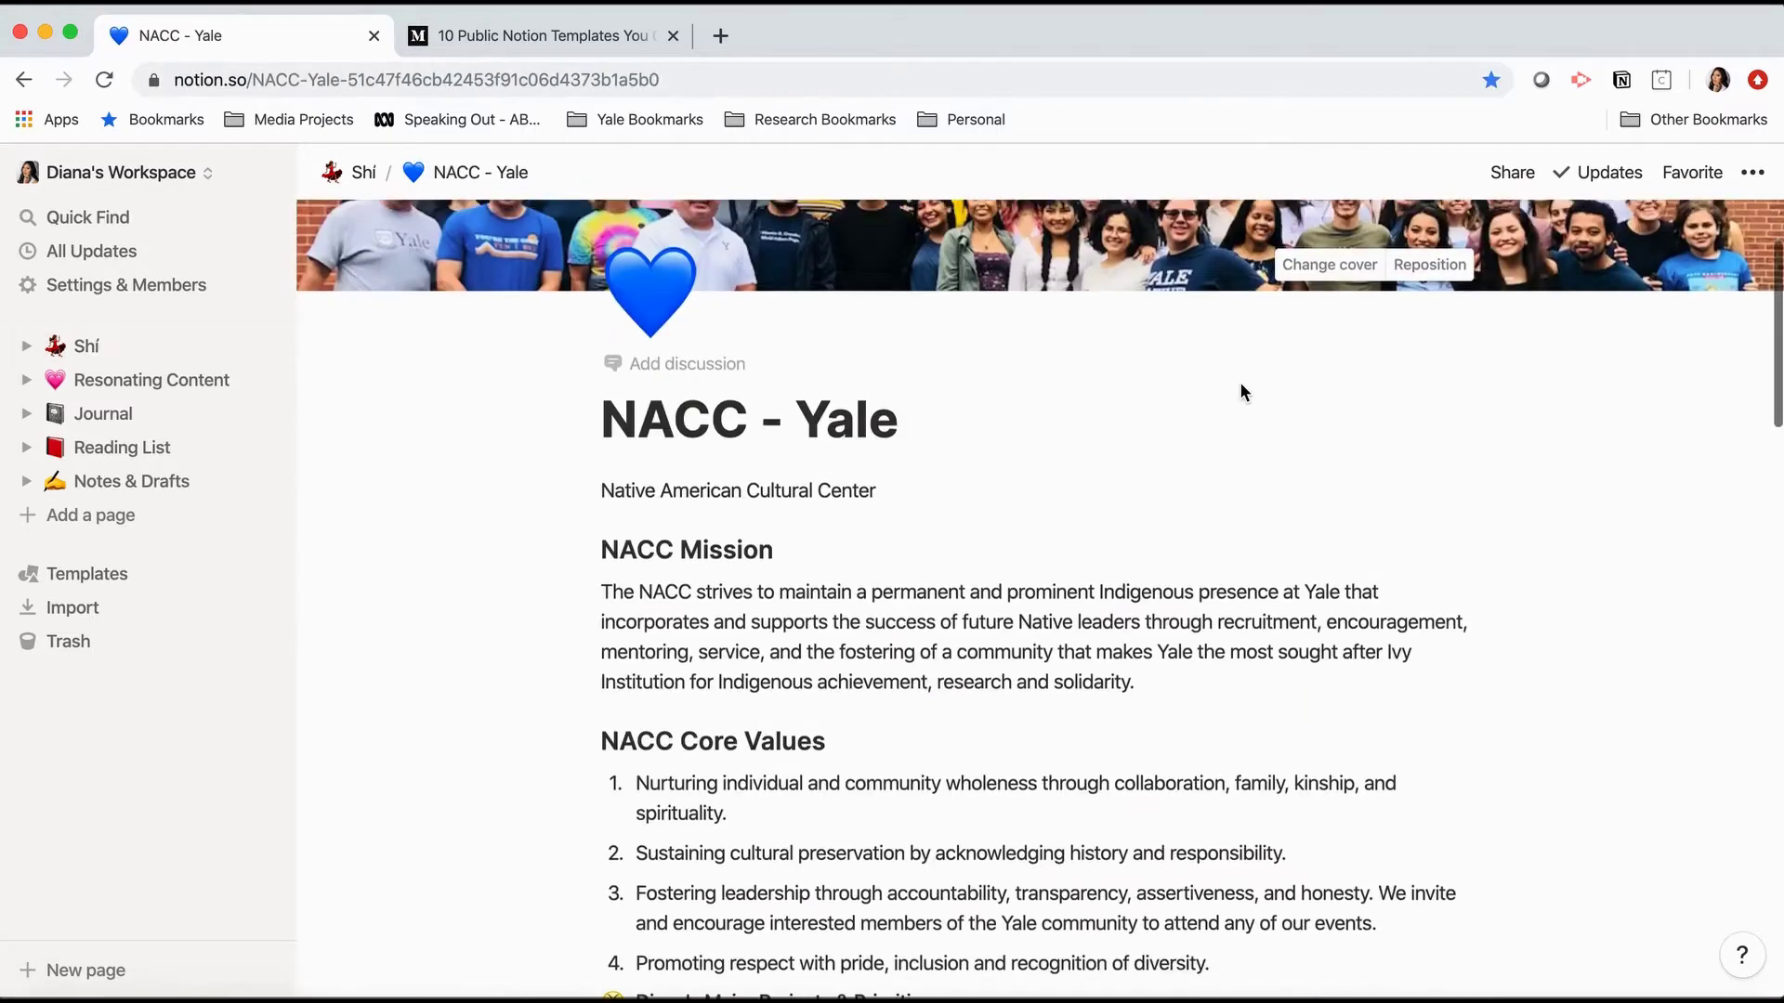
pyautogui.scroll(-3, 1240, 382)
pyautogui.scroll(-3, 1240, 382)
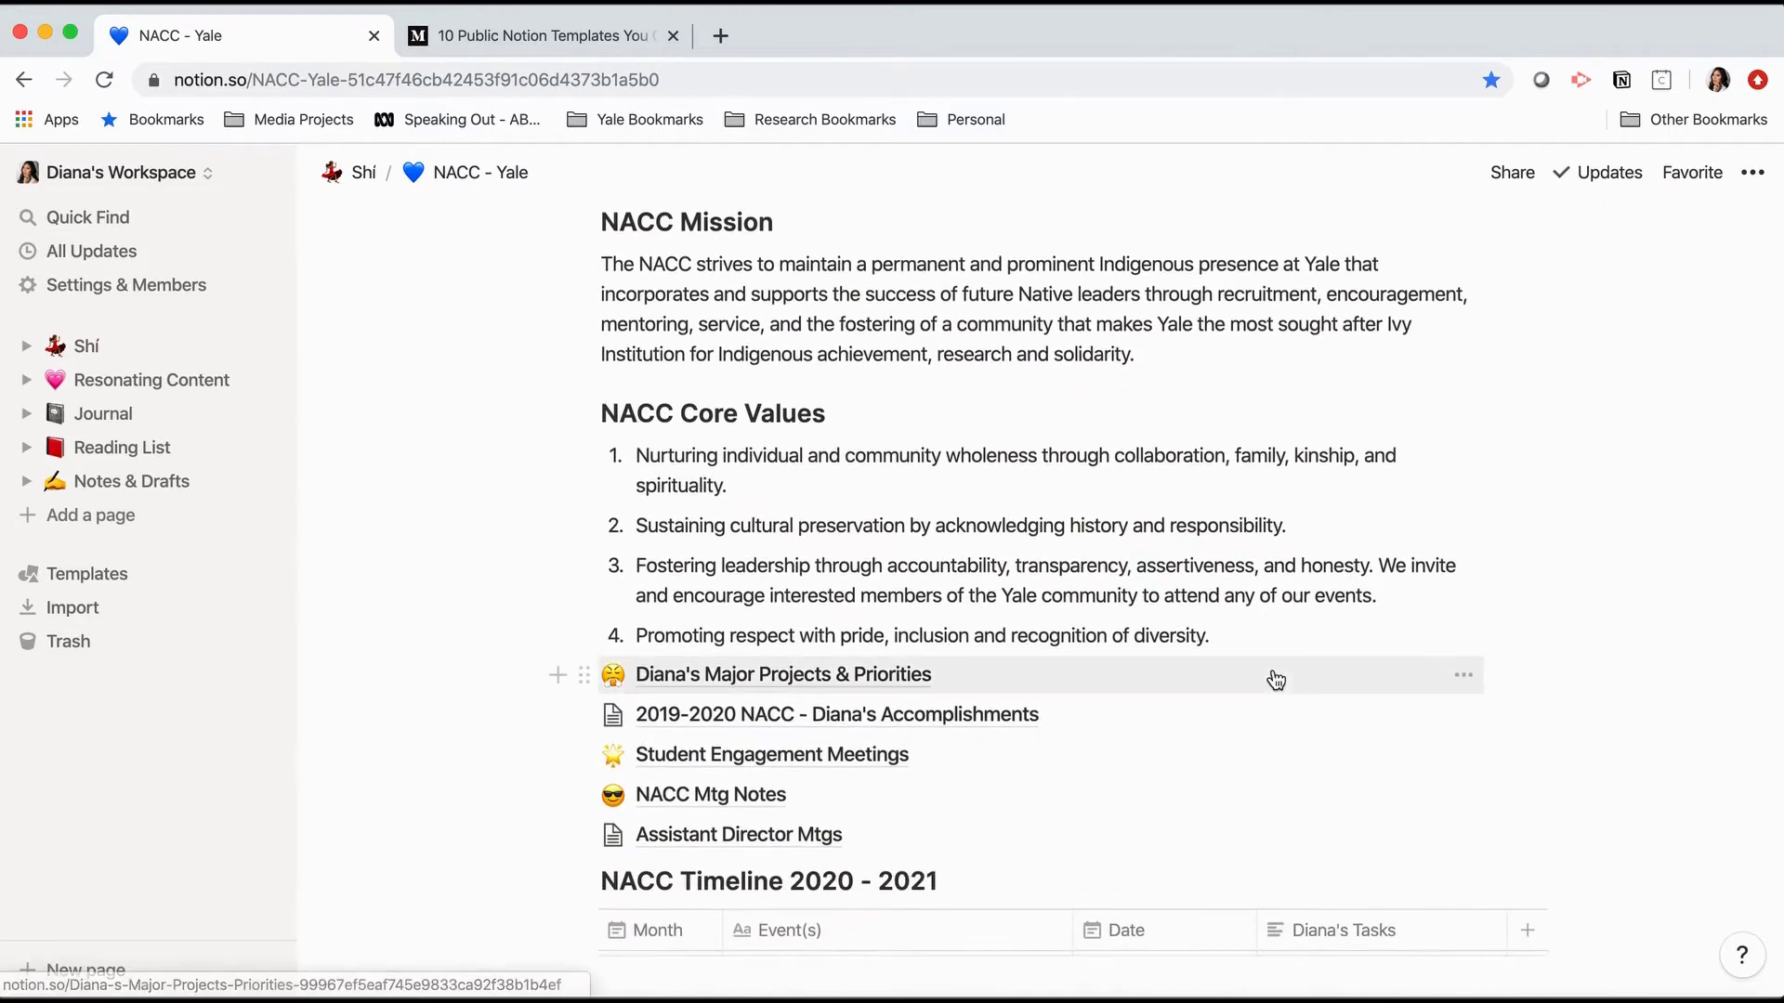
pyautogui.scroll(-1, 1276, 681)
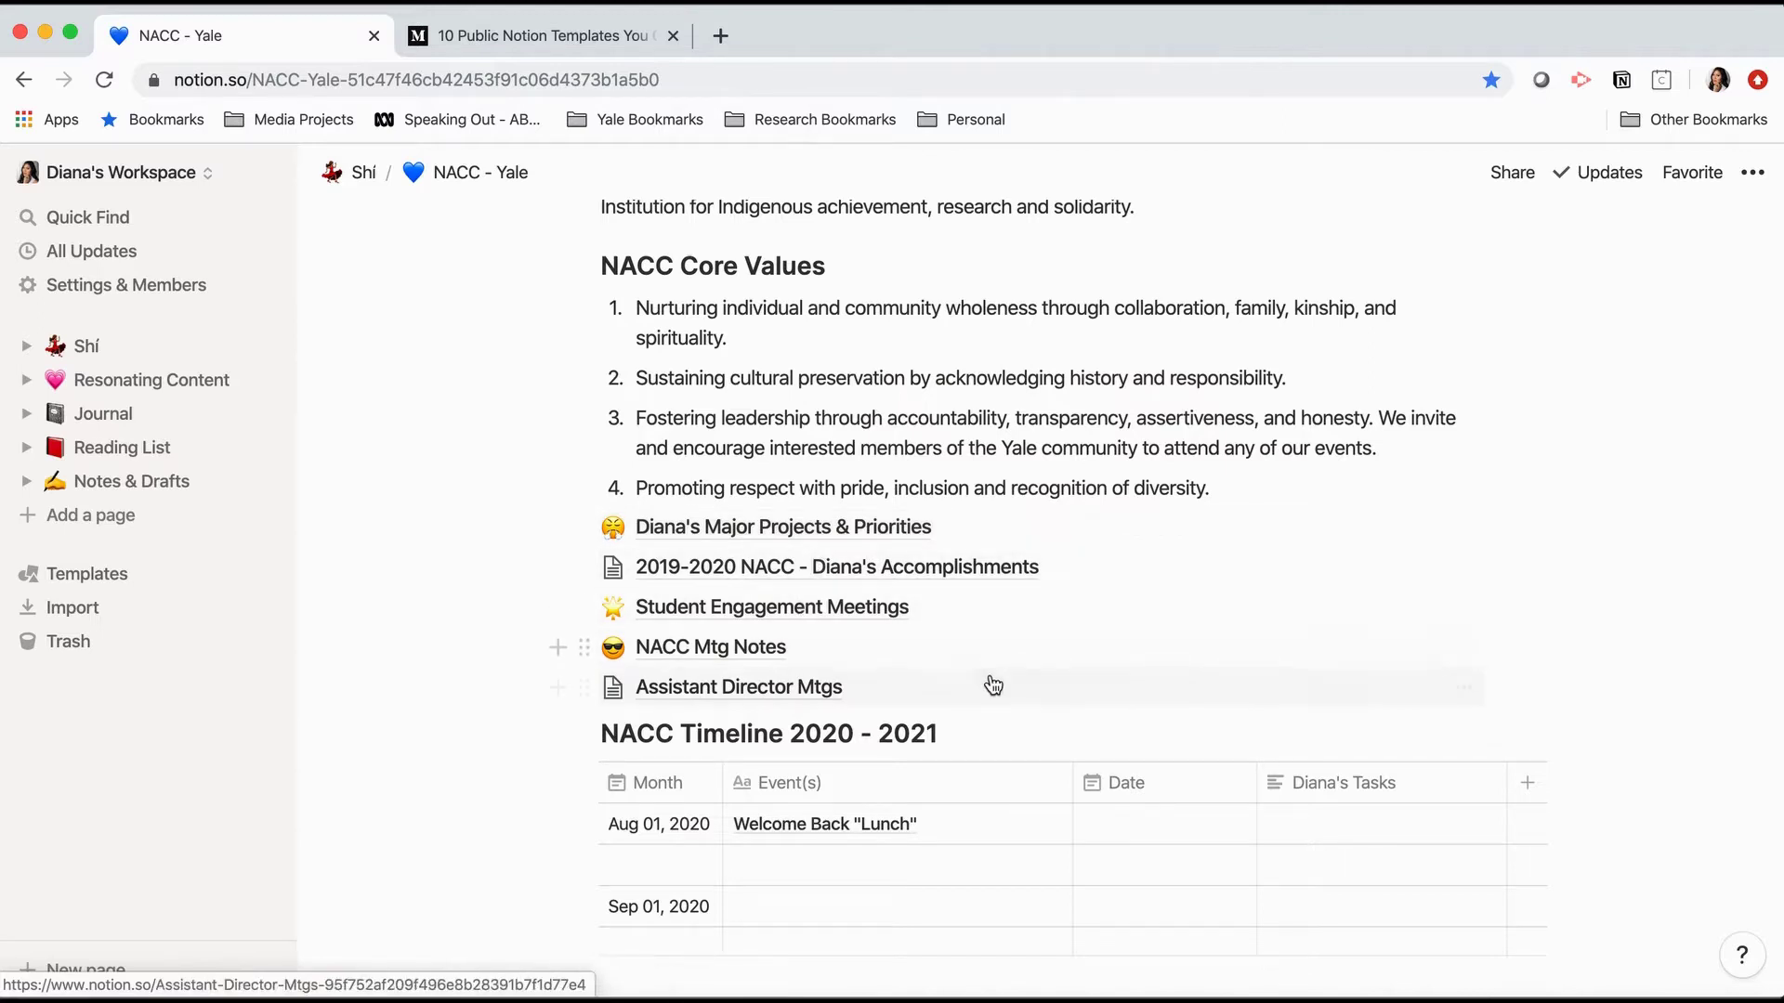
pyautogui.scroll(-1, 993, 685)
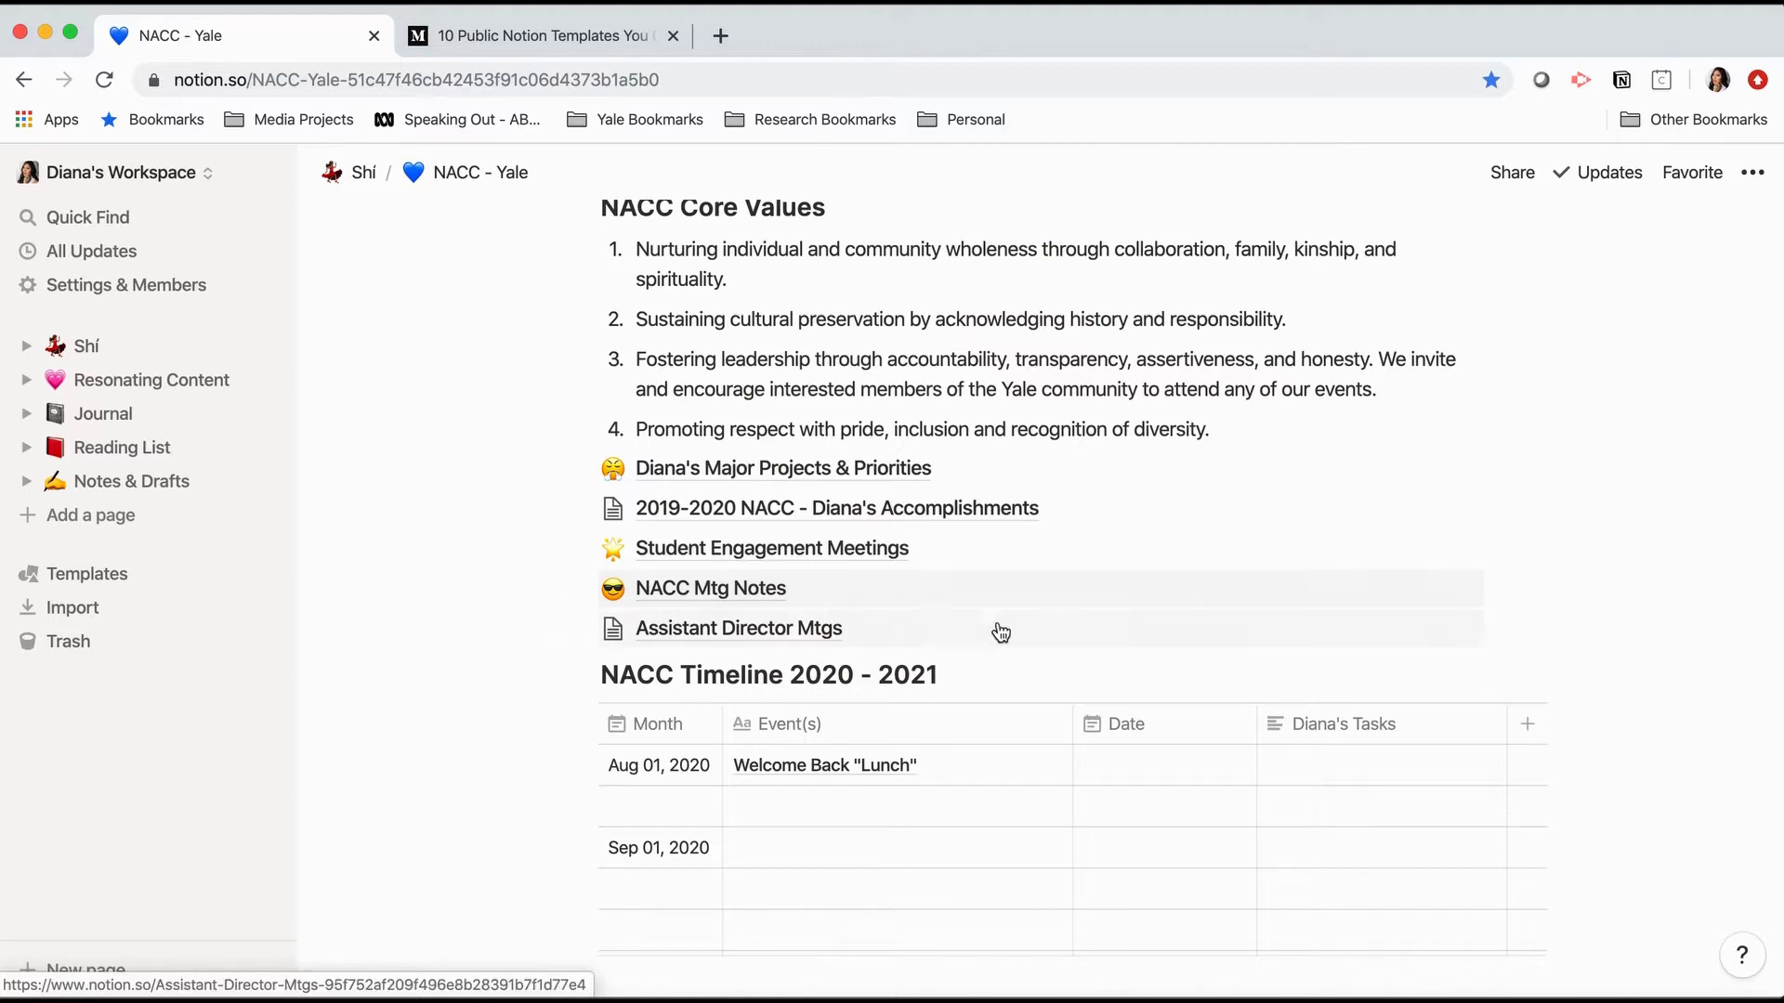
pyautogui.press('super+bracketleft')
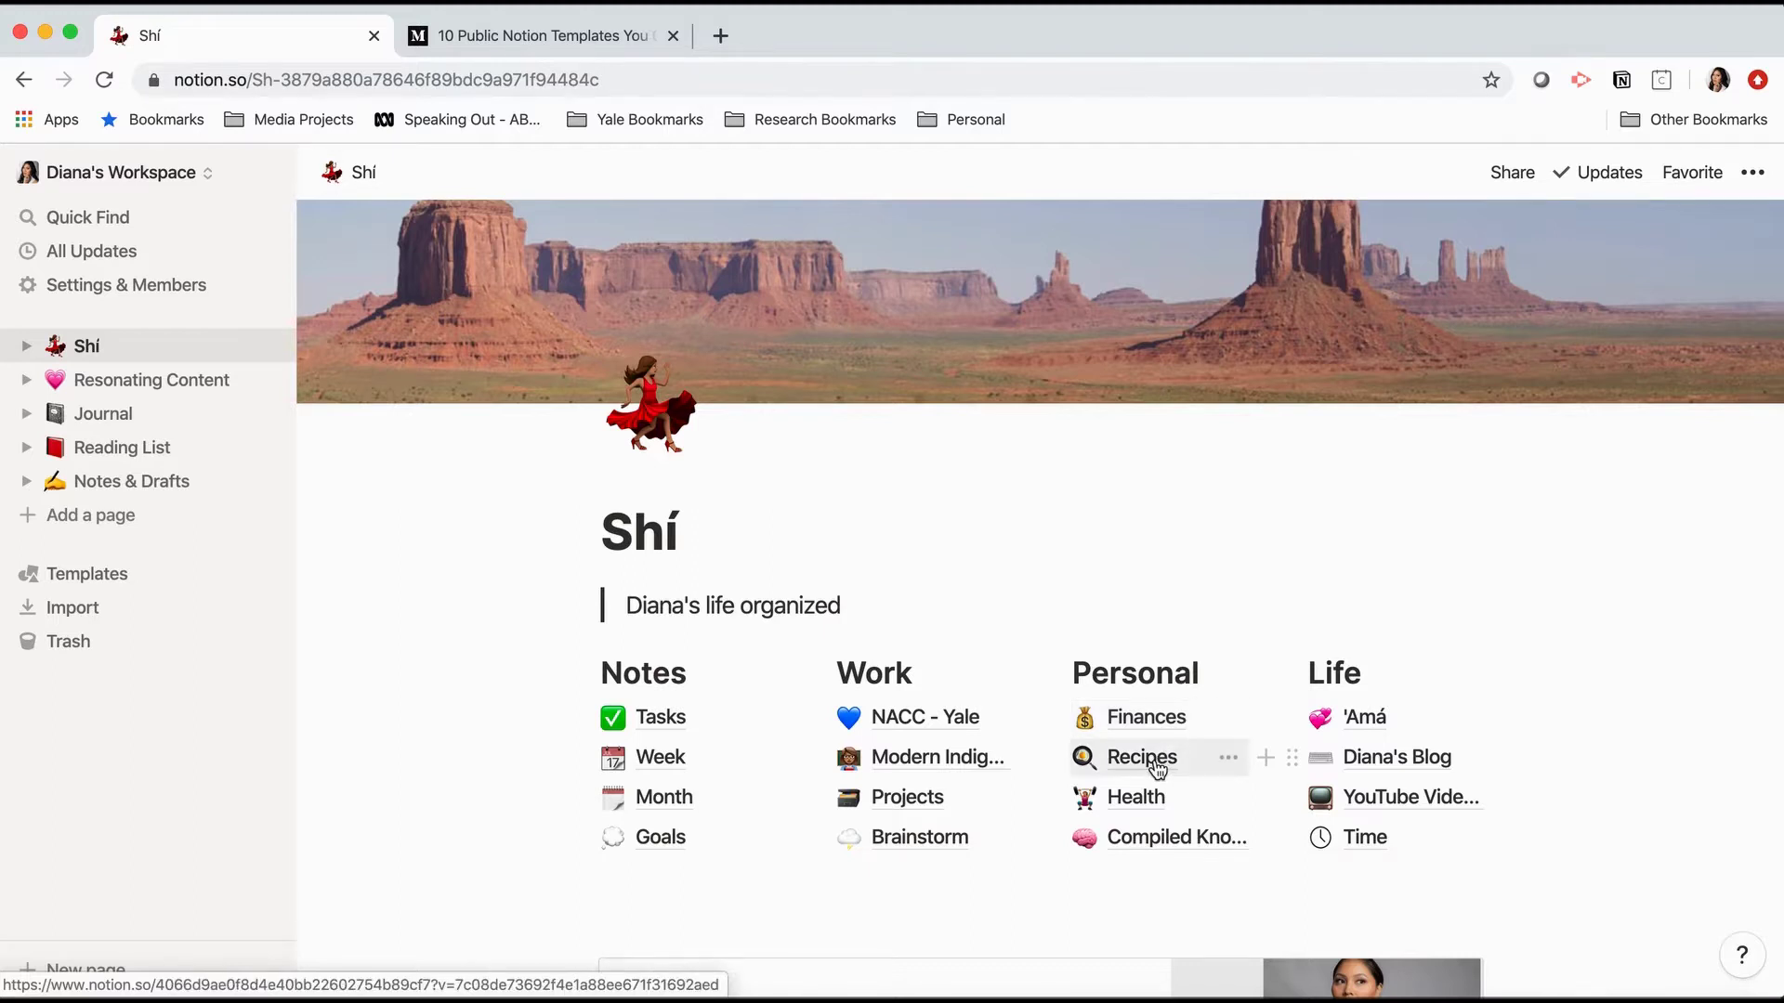
# - Open the Compiled Knowledge from Degrees page from the Personal list
pyautogui.scroll(1, 1152, 818)
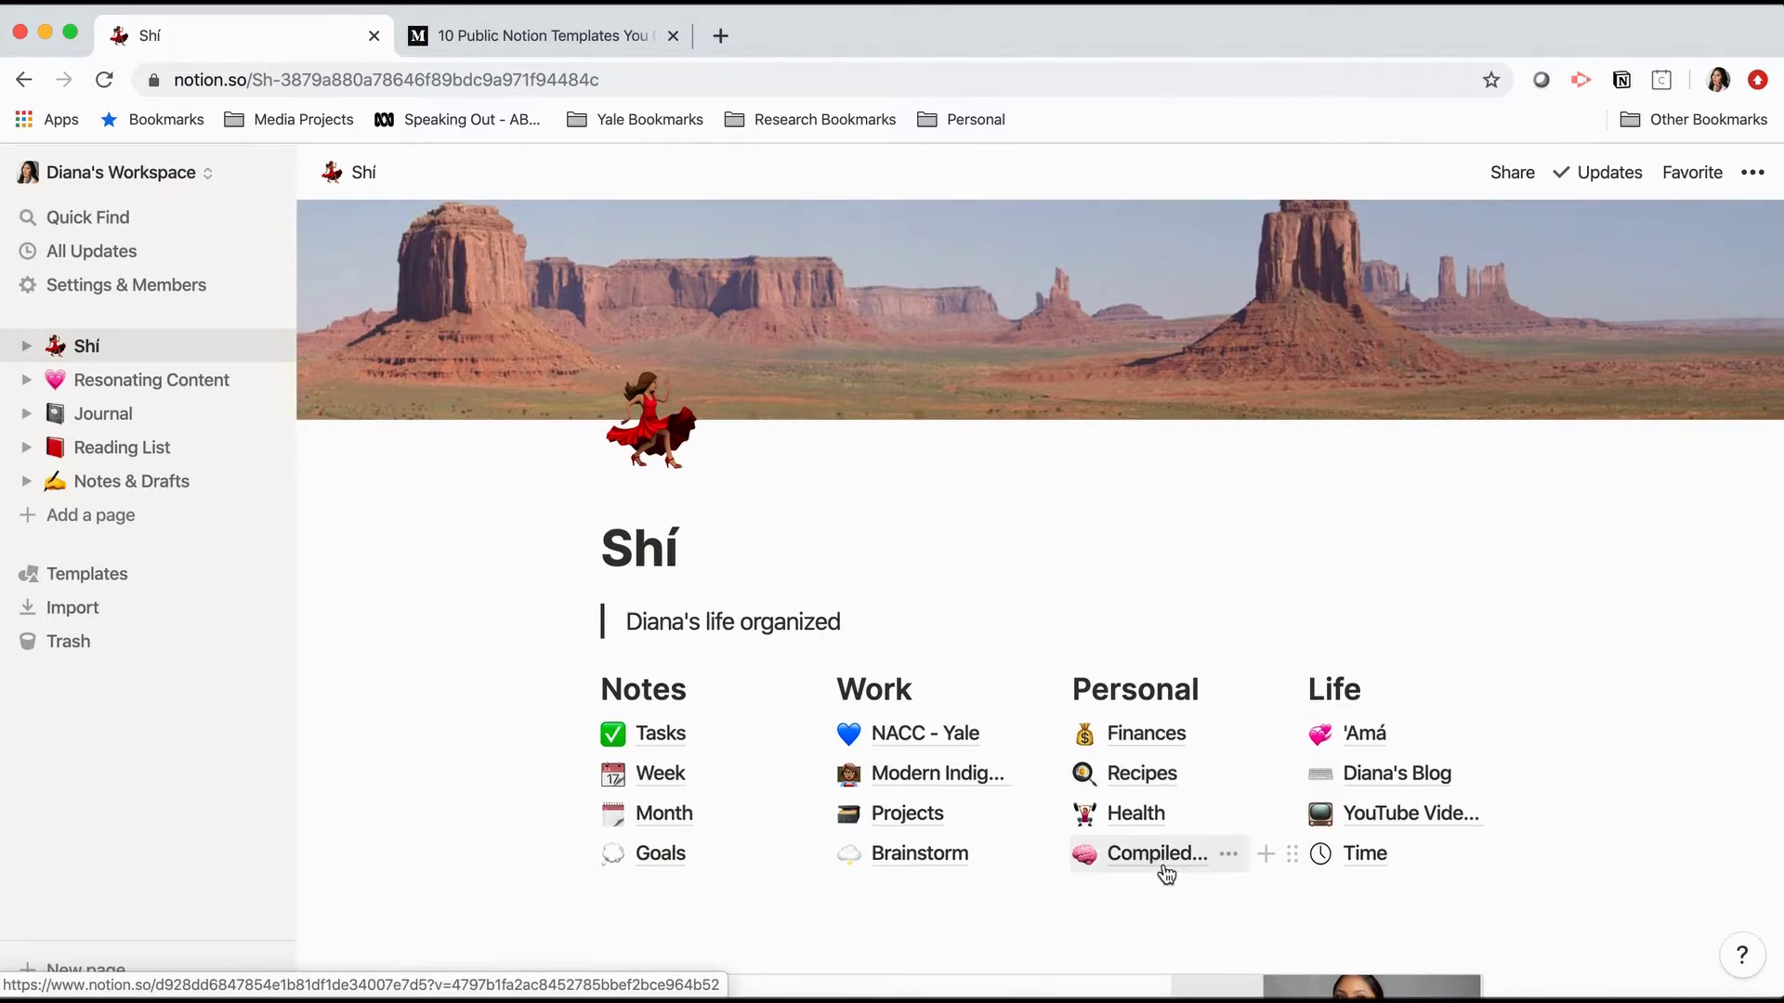
pyautogui.click(1170, 863)
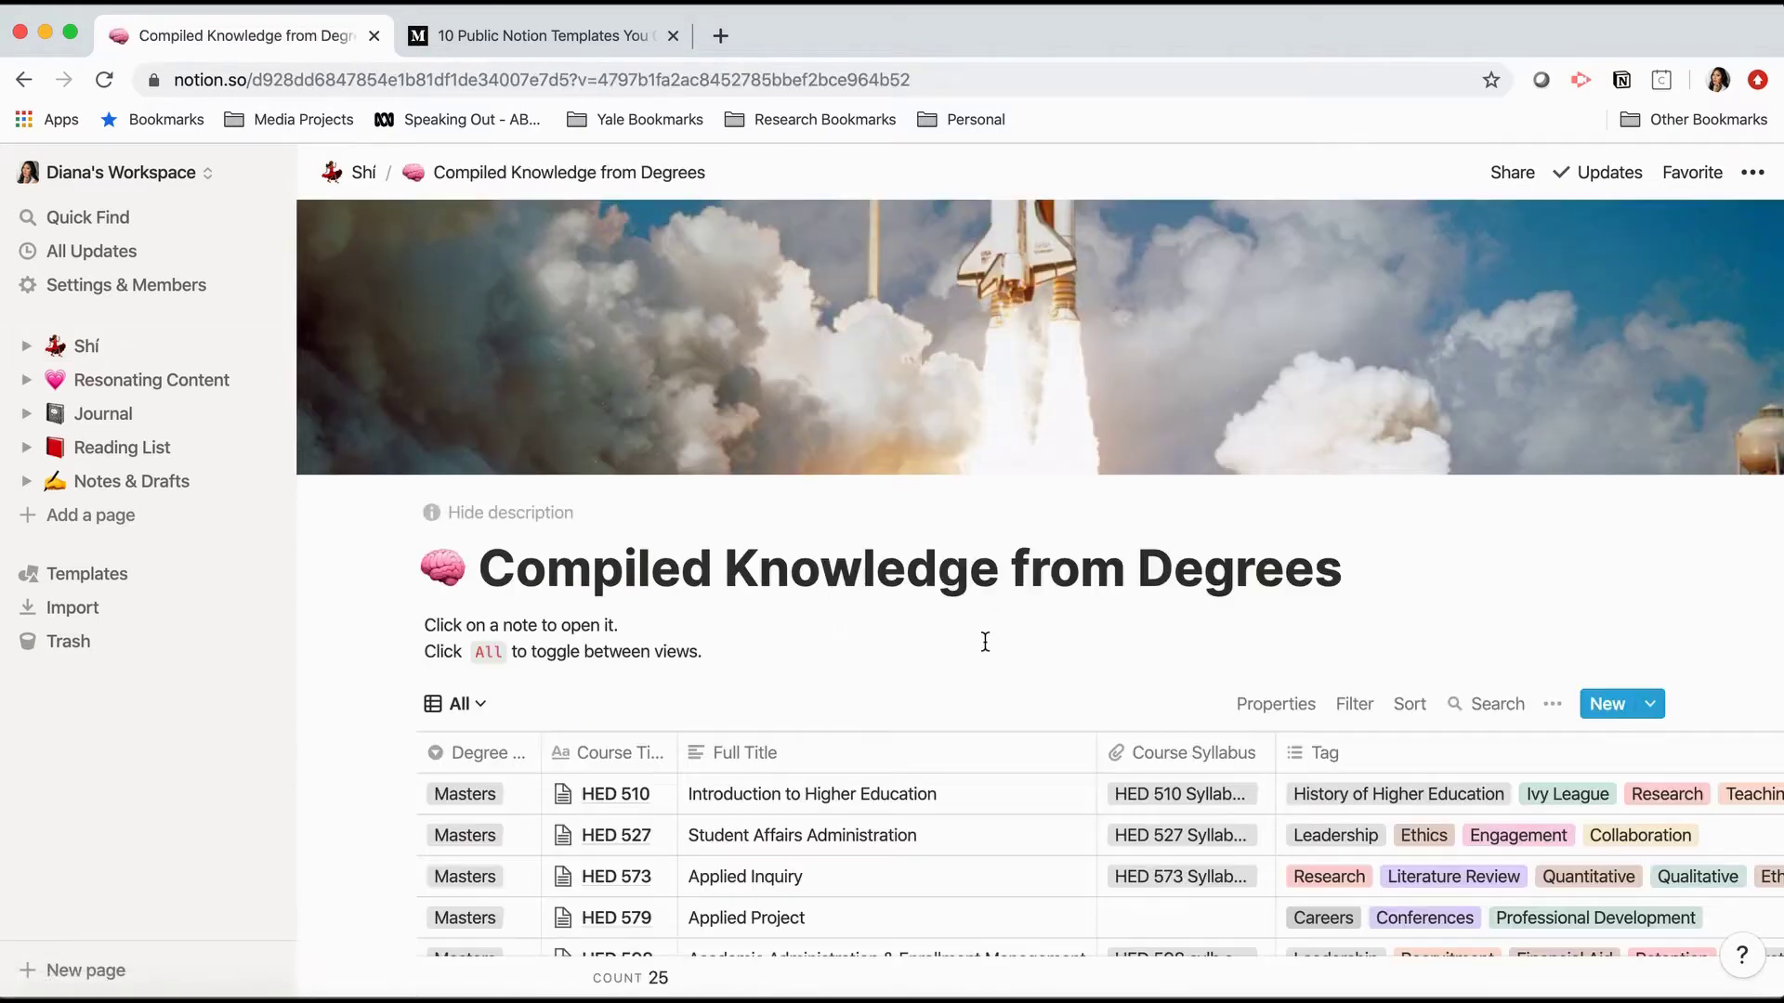
pyautogui.scroll(-1, 984, 658)
pyautogui.scroll(2, 695, 598)
pyautogui.scroll(-5, 372, 702)
pyautogui.scroll(-8, 375, 707)
# - Look through the table of 25 Masters and Doctorate courses with their syllabi and tags
pyautogui.scroll(5, 375, 707)
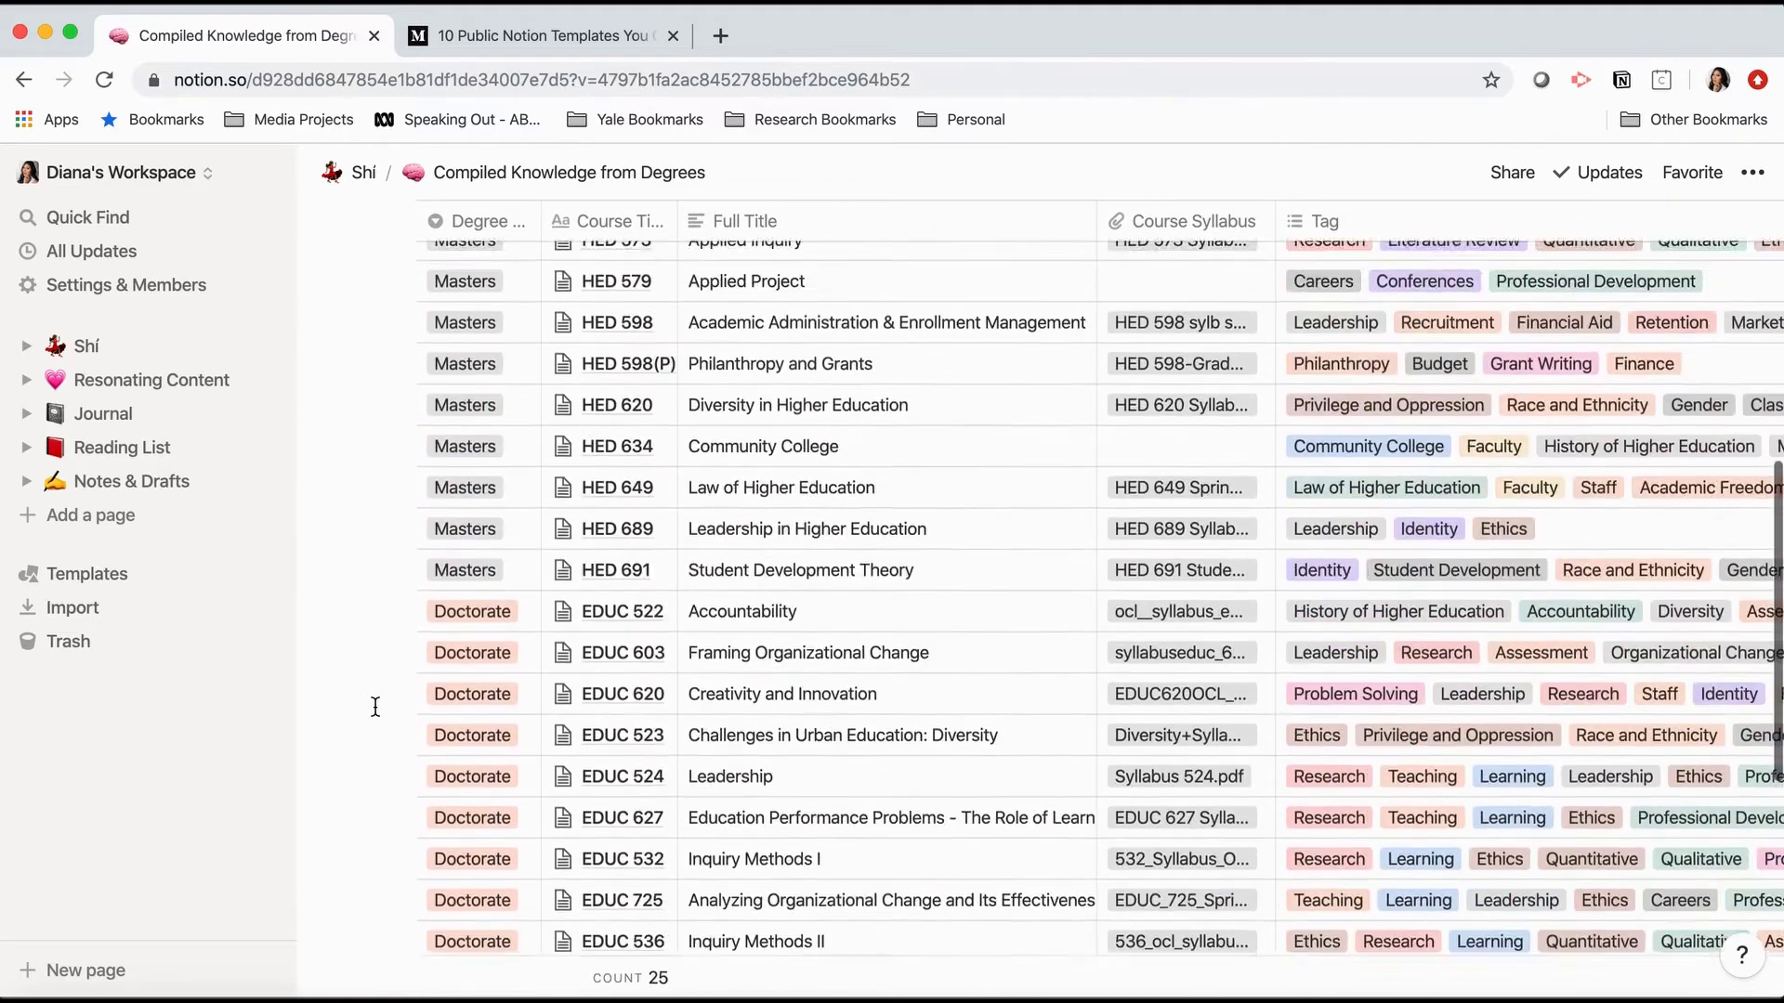
pyautogui.scroll(1, 375, 707)
pyautogui.moveTo(656, 812)
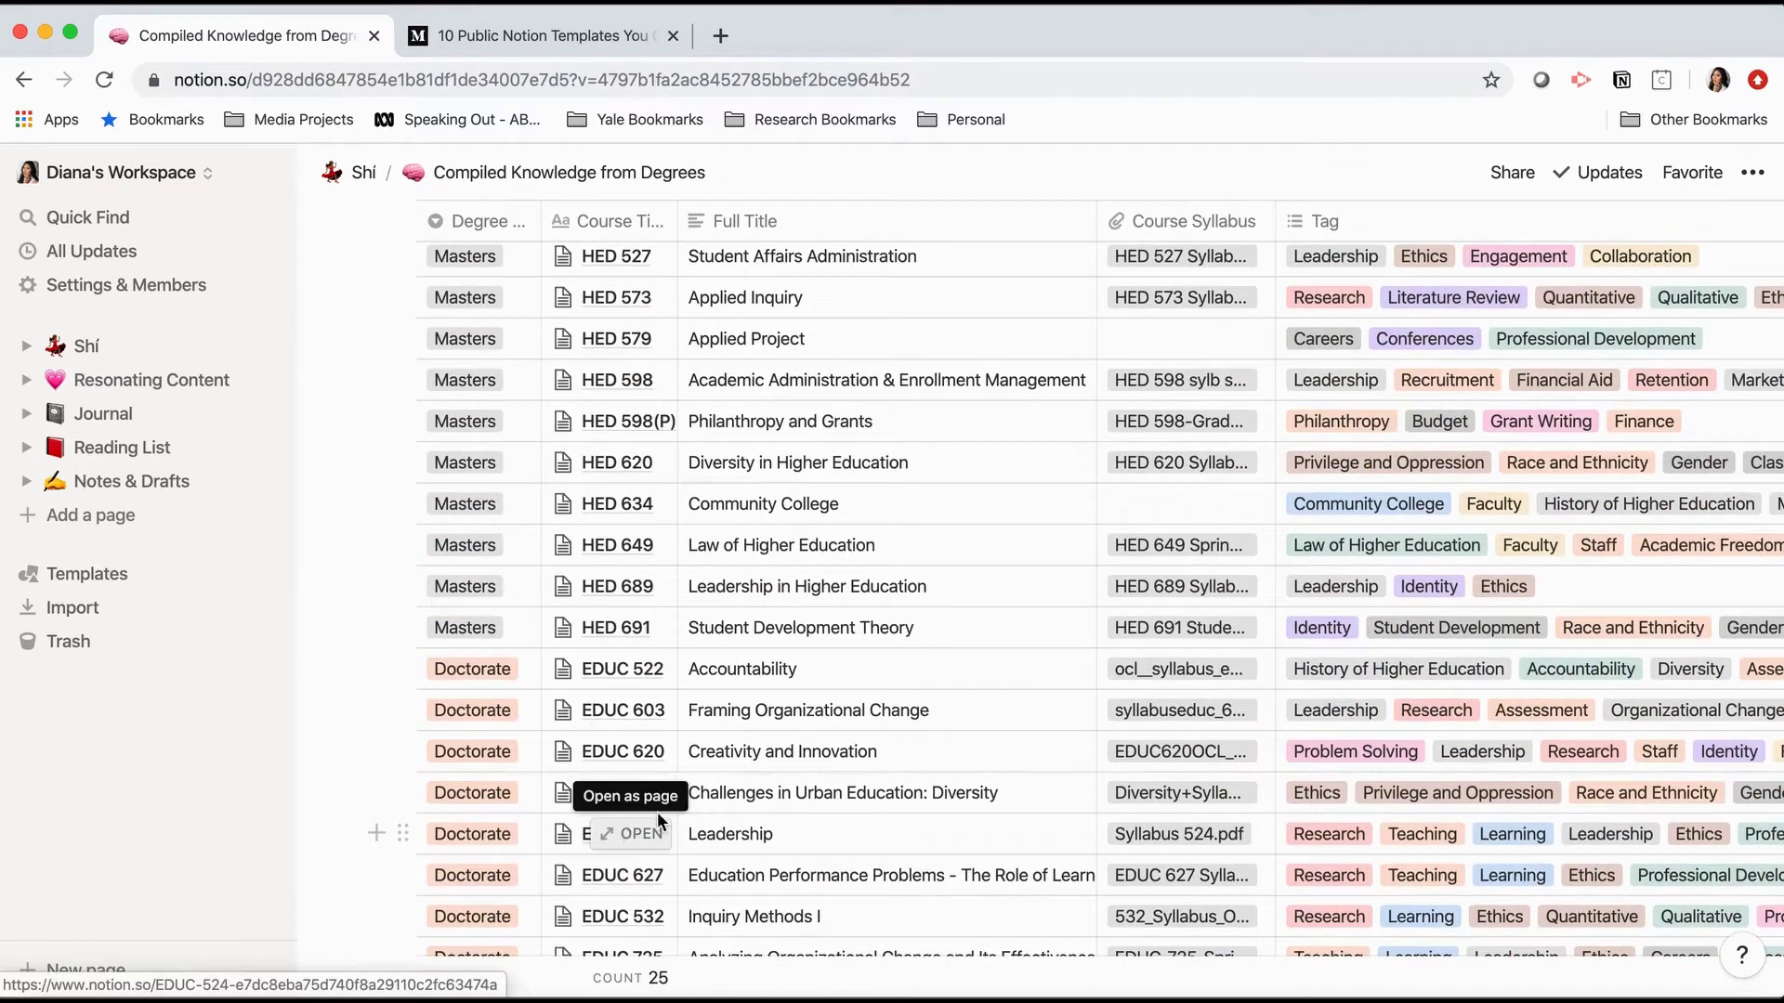
pyautogui.moveTo(662, 585)
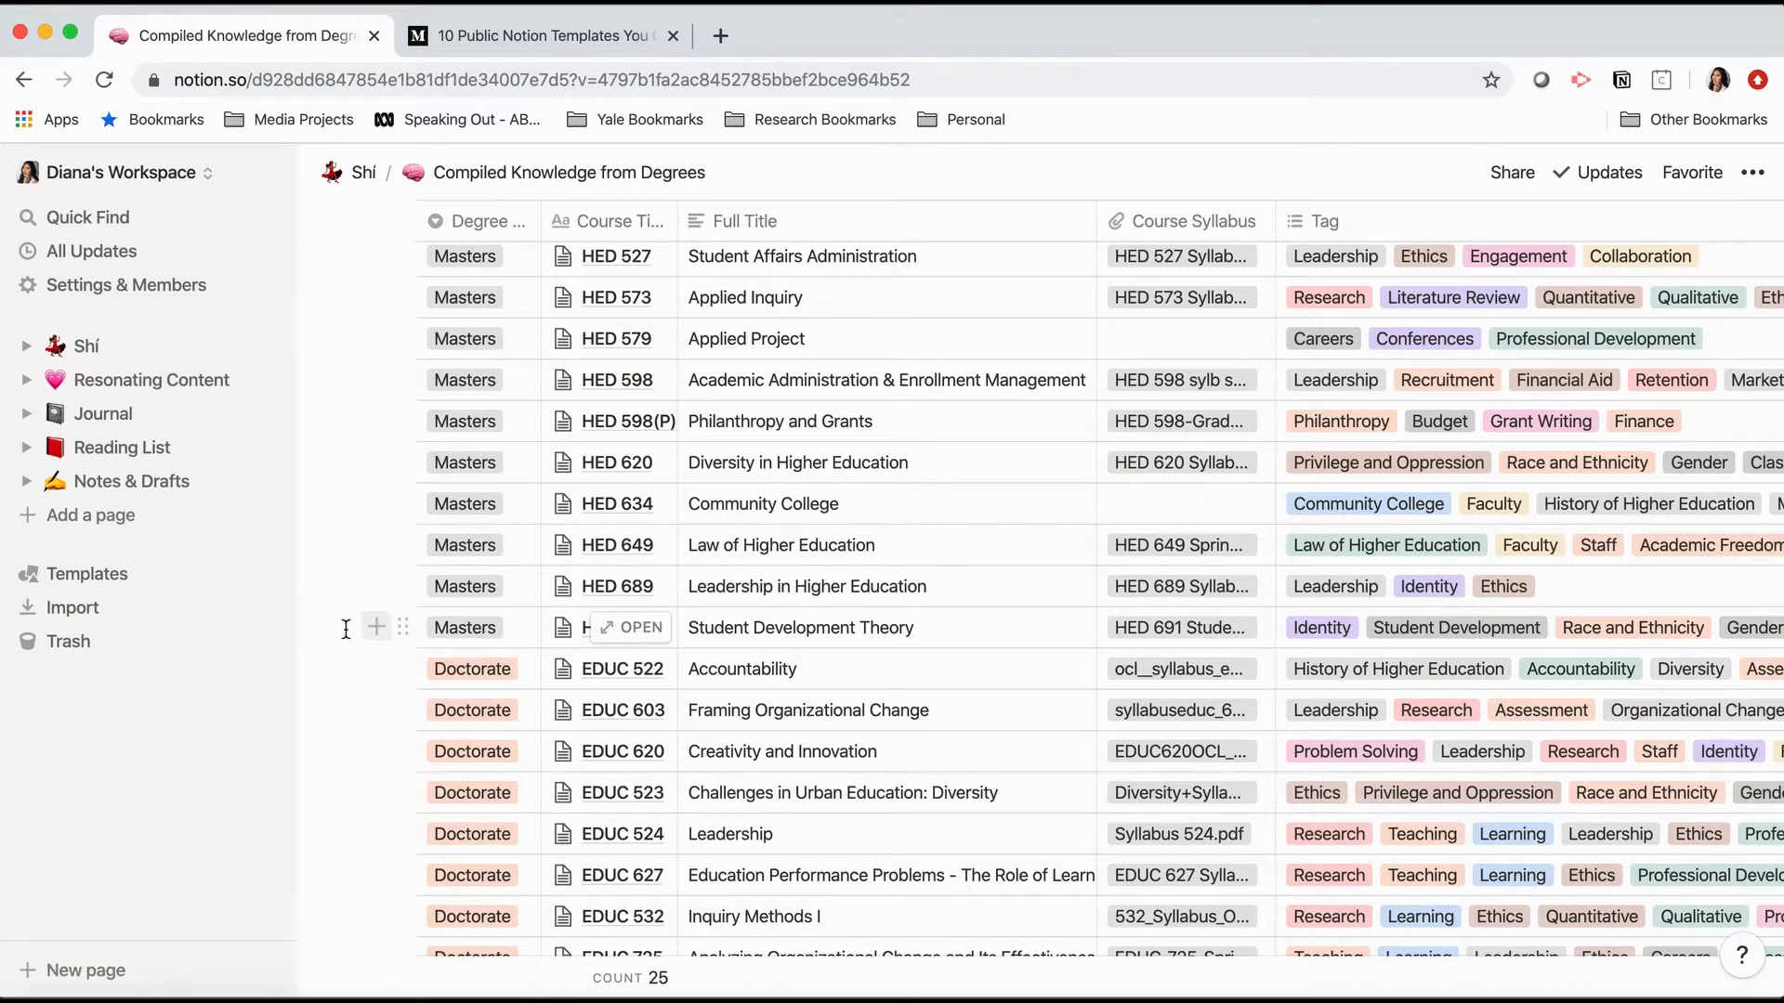
pyautogui.scroll(3, 766, 578)
pyautogui.scroll(-3, 765, 578)
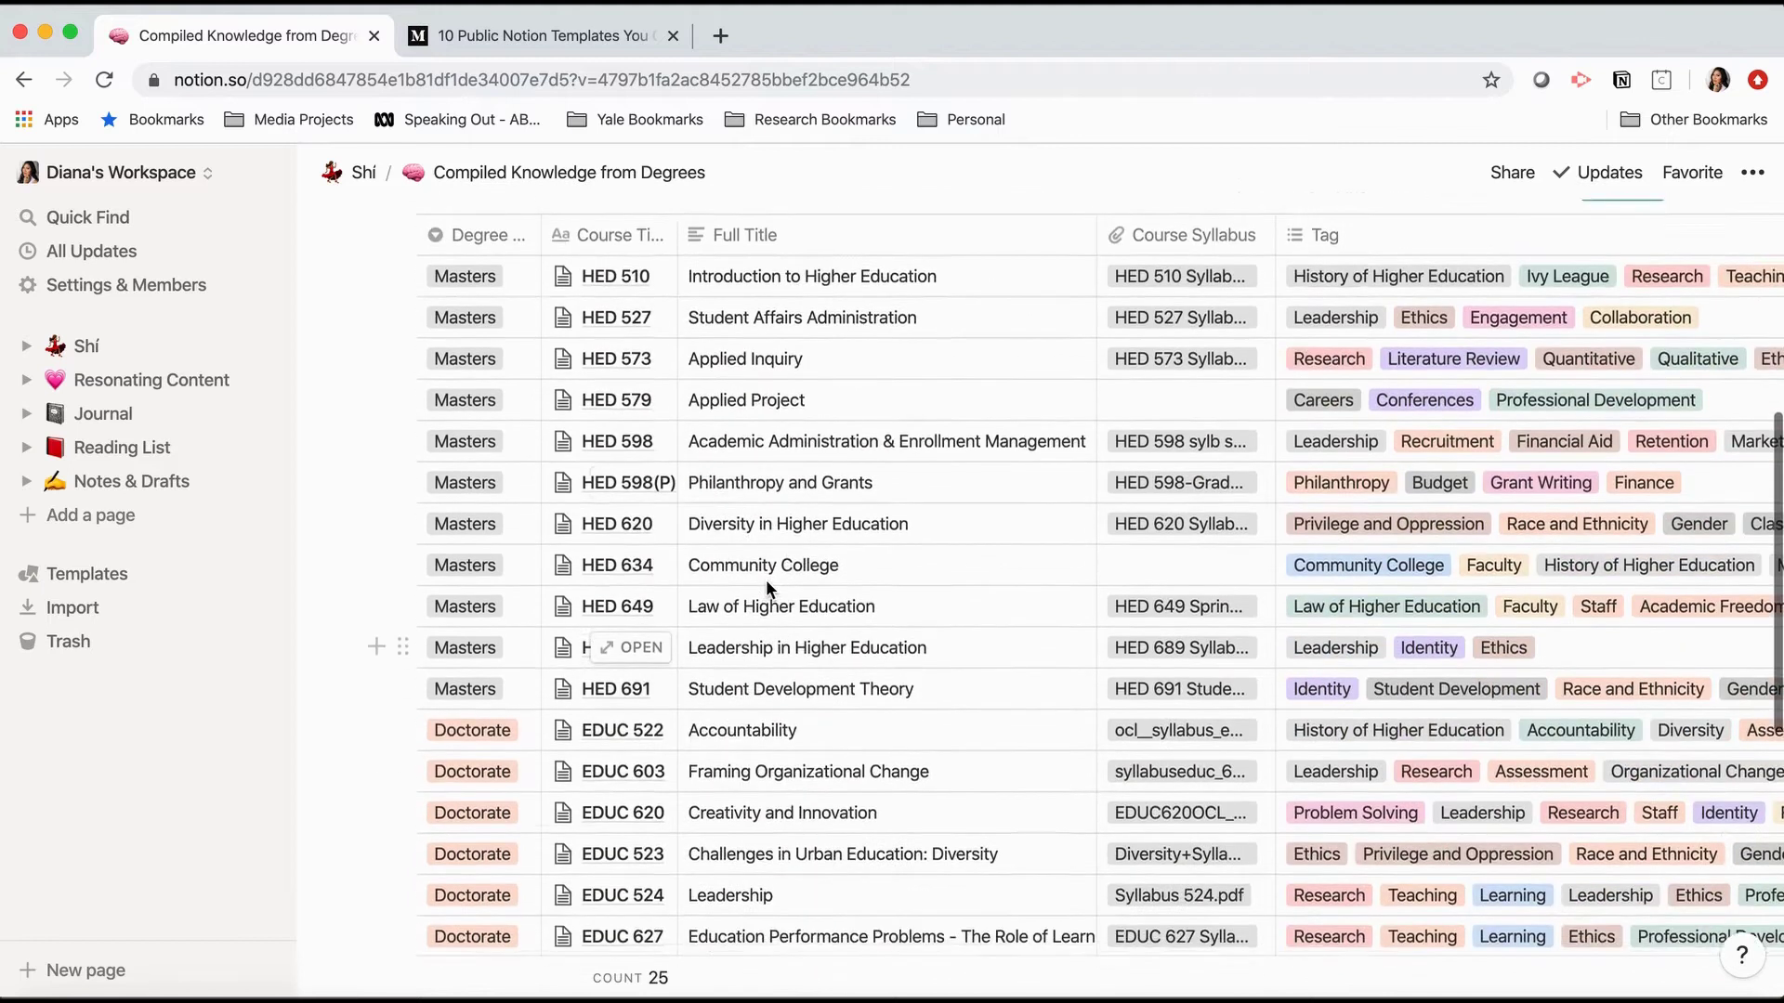
pyautogui.scroll(3, 1341, 420)
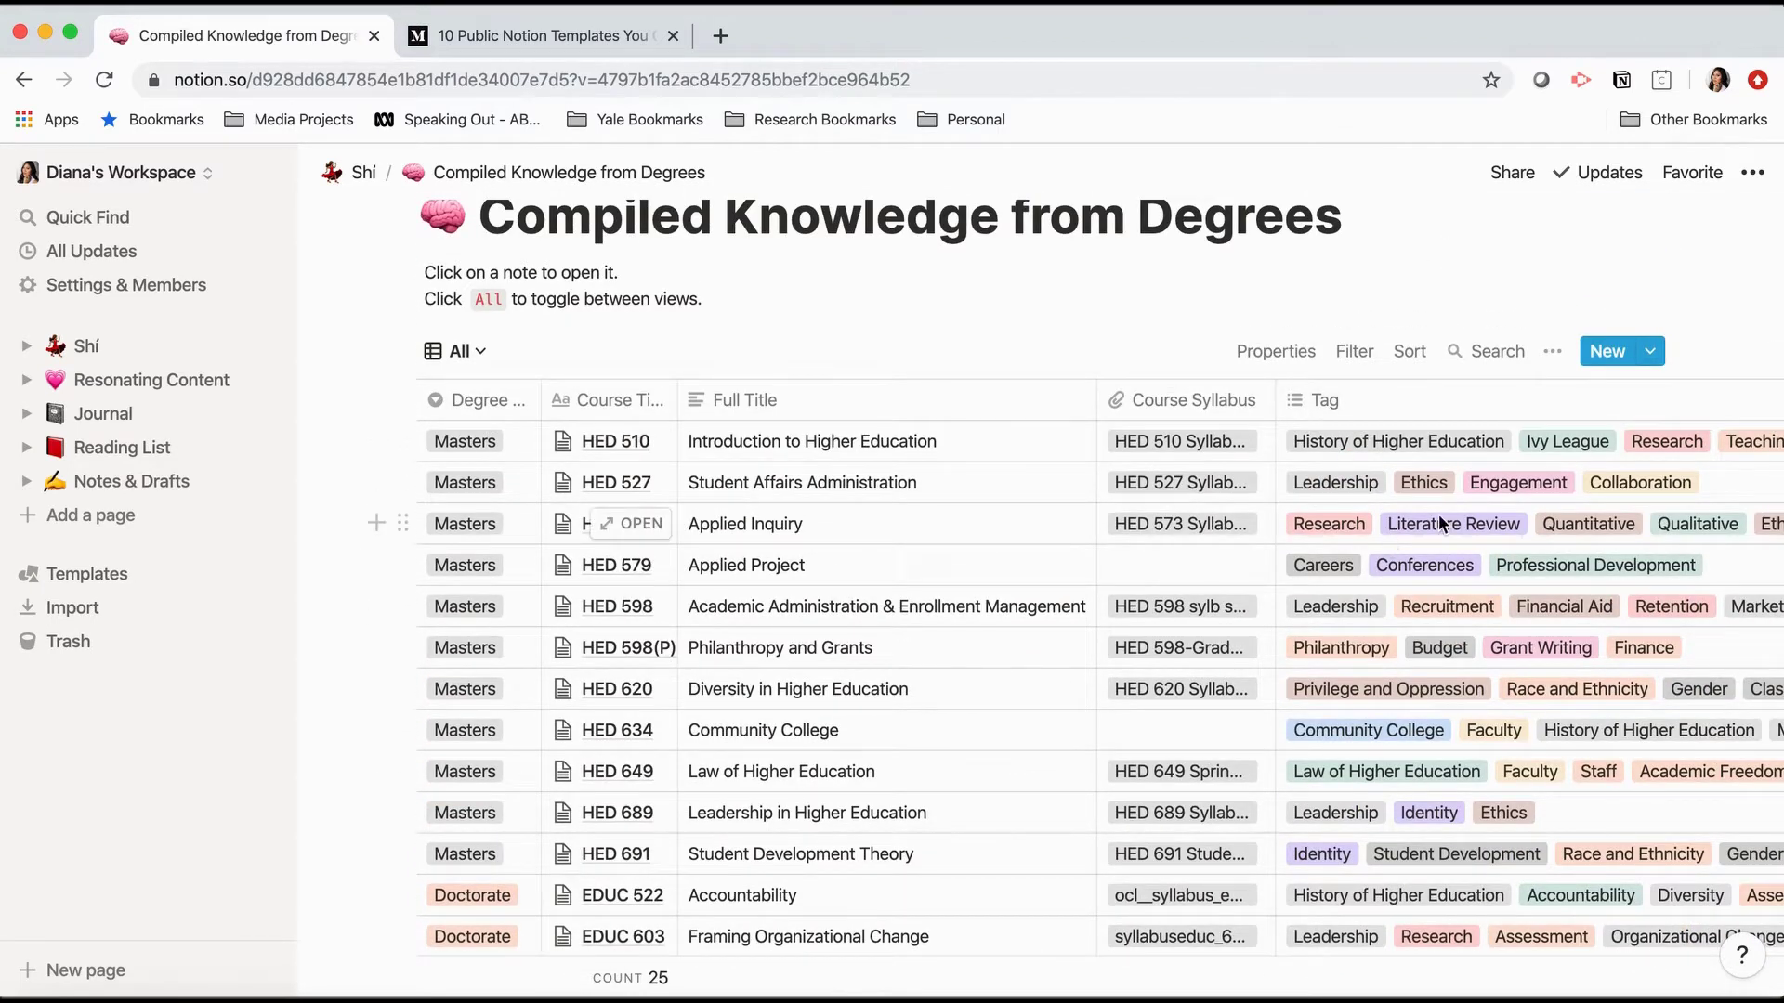
pyautogui.scroll(1, 1444, 525)
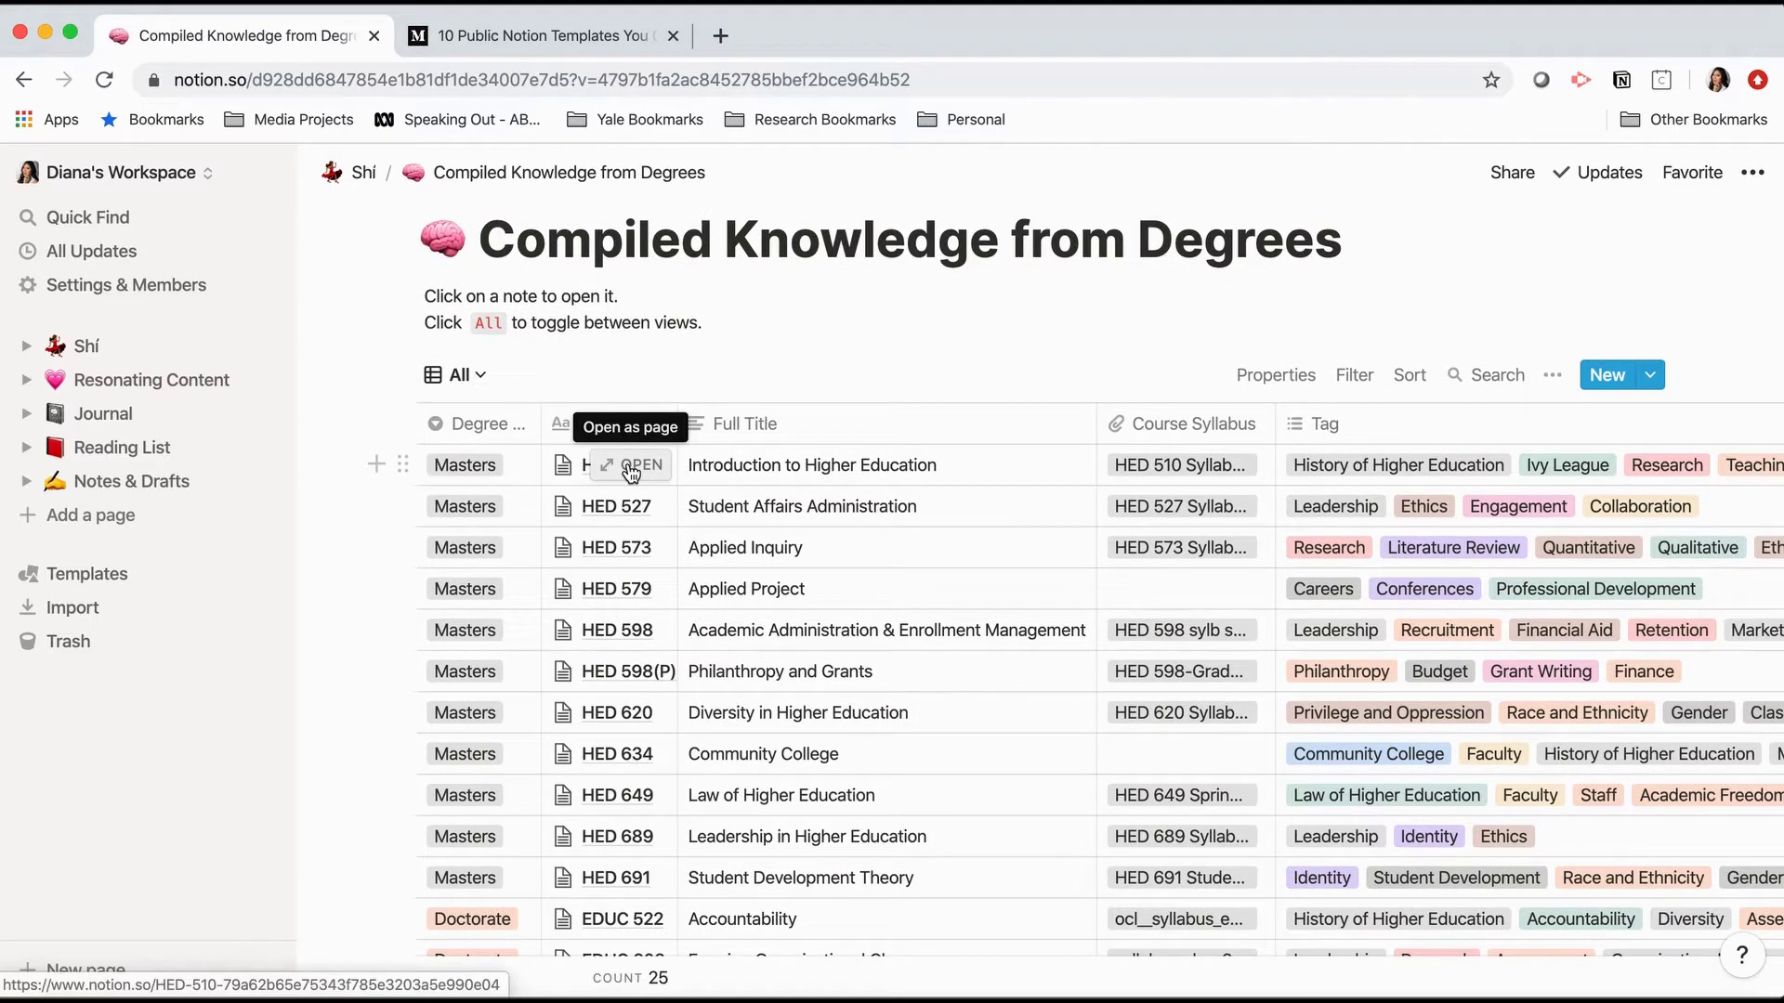
# - Preview the HED 510 course note, then open it as a full page
pyautogui.click(631, 469)
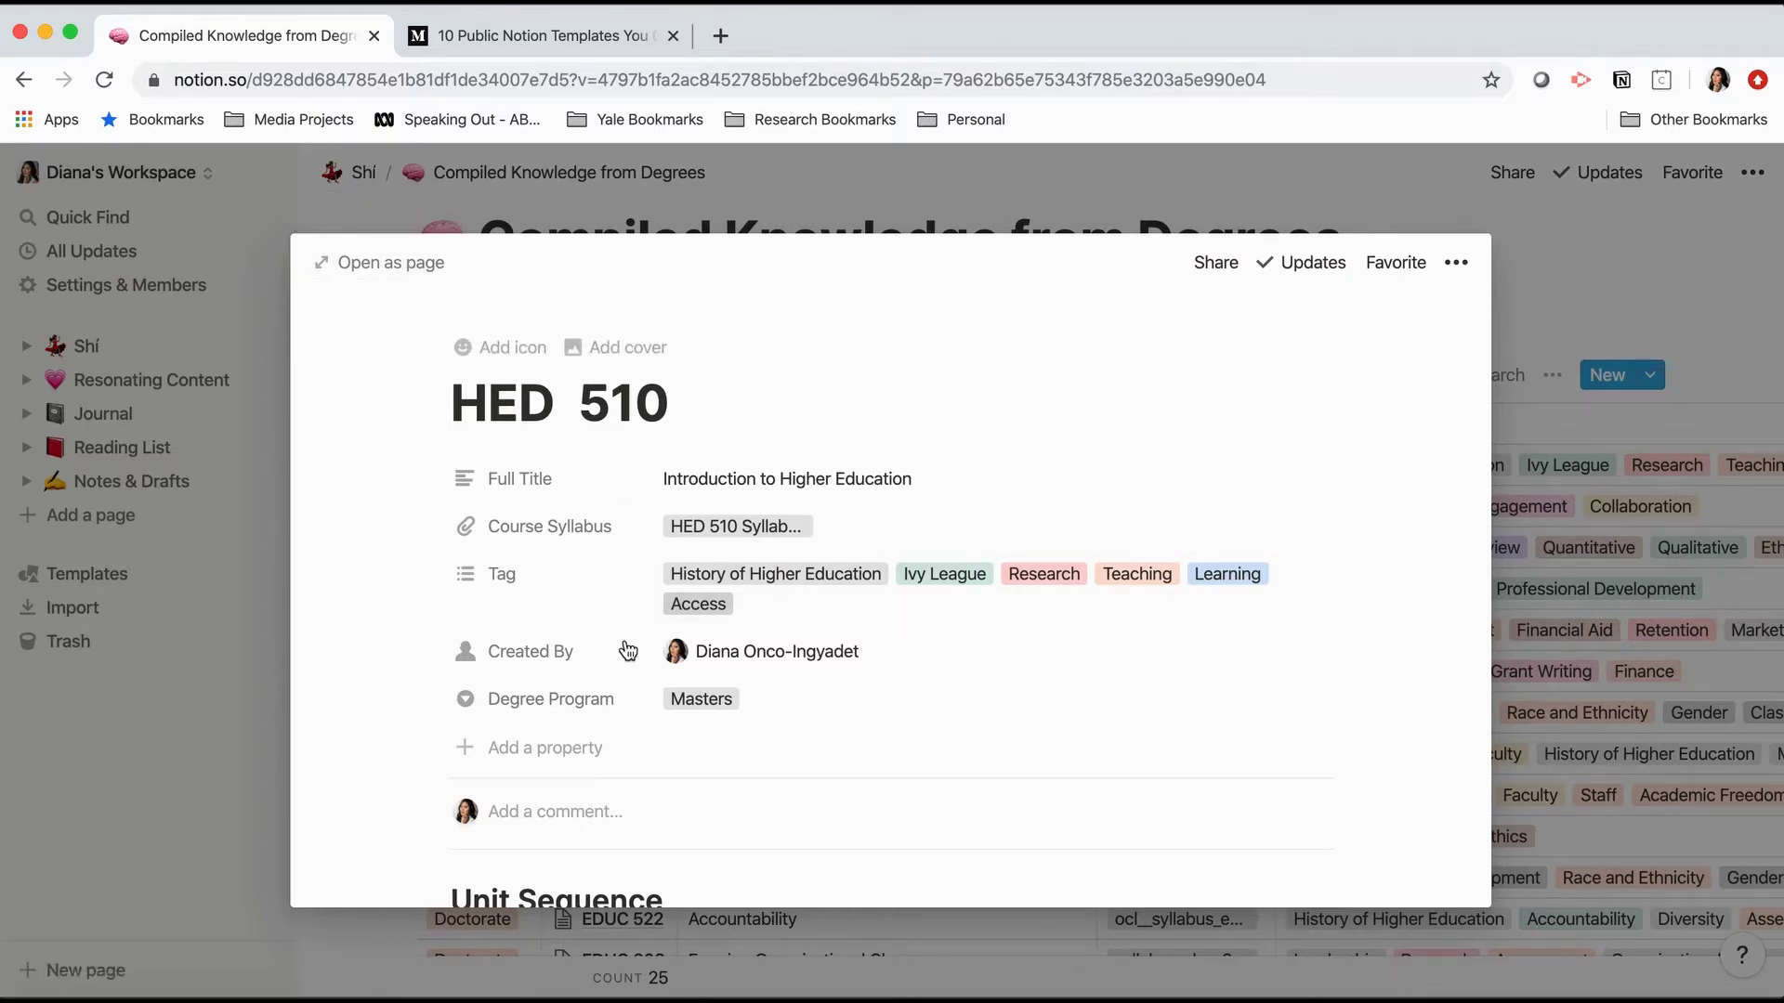
pyautogui.click(394, 268)
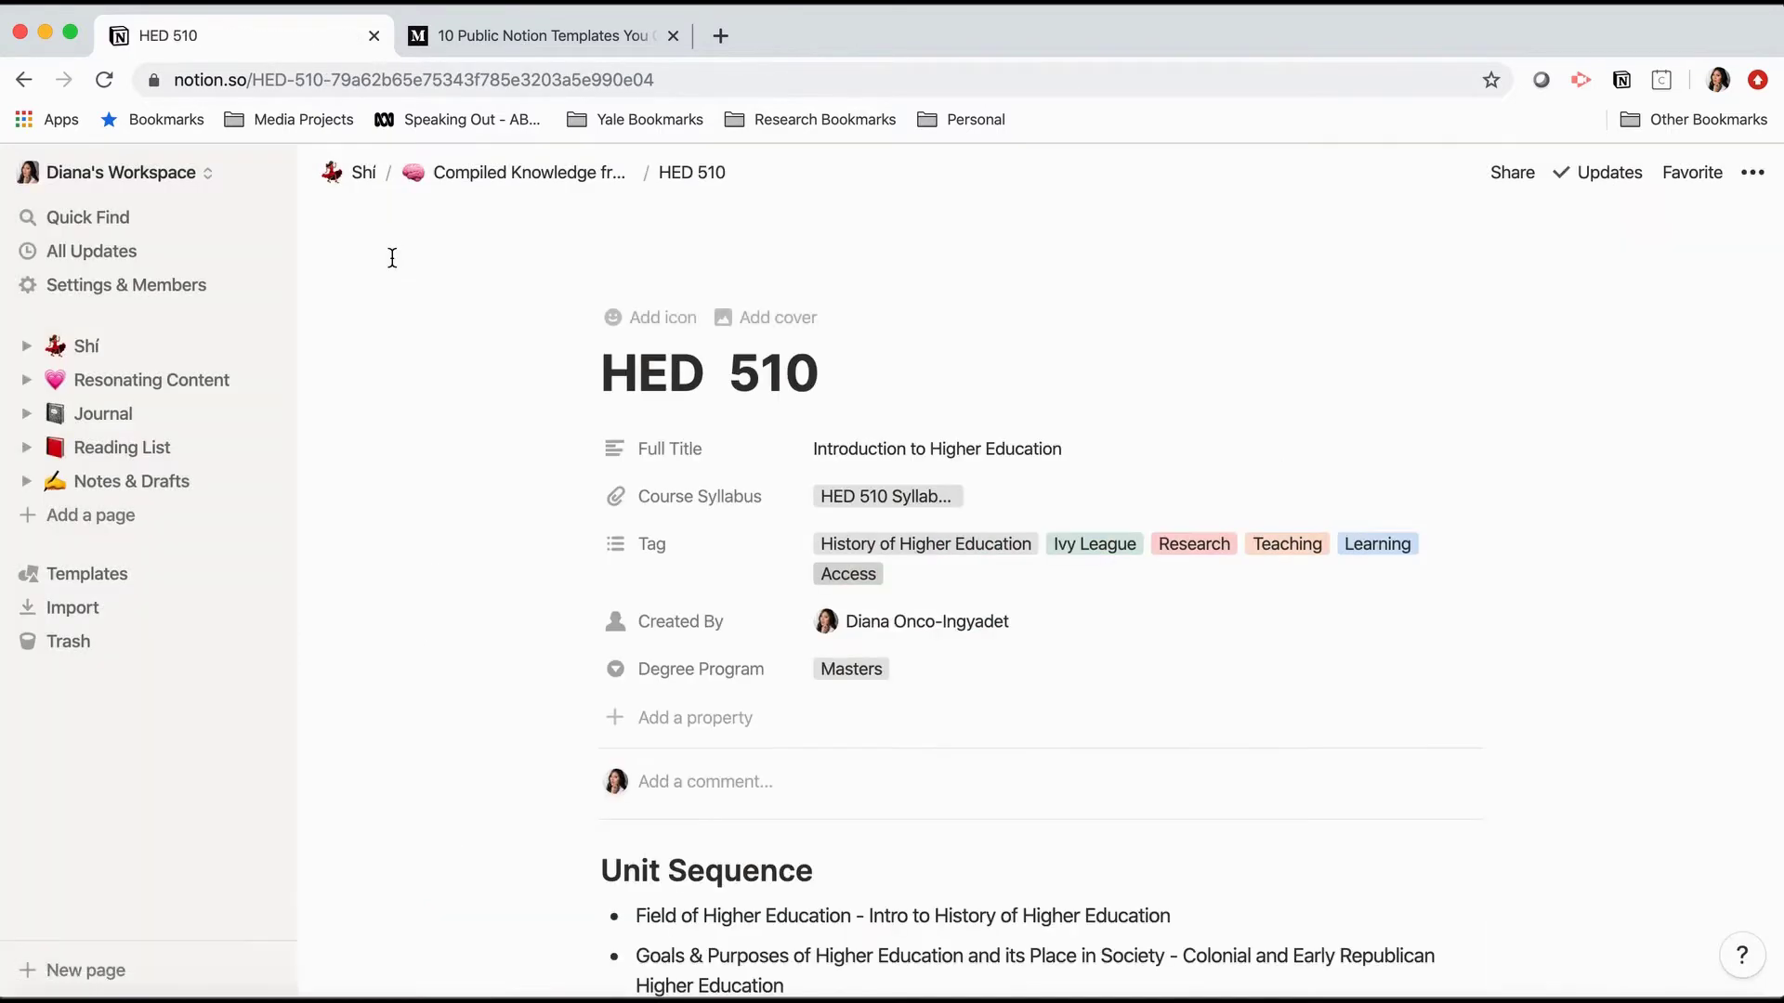
pyautogui.scroll(-5, 1509, 705)
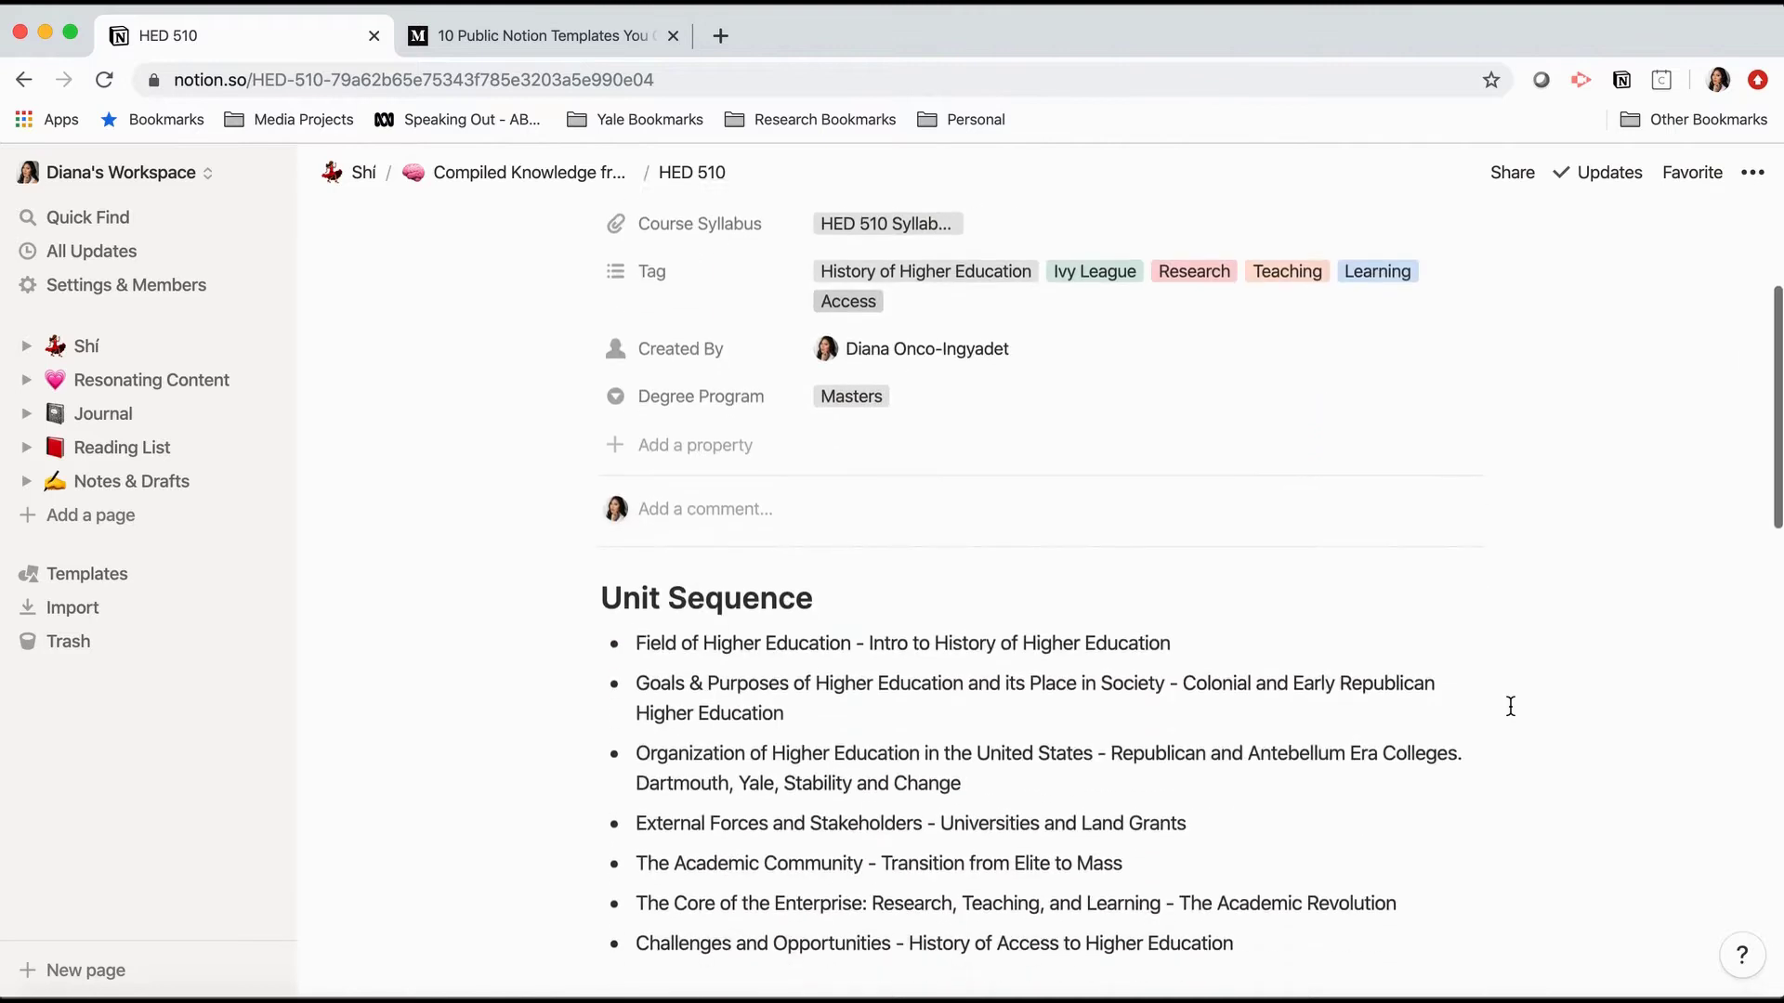
pyautogui.scroll(-1, 1026, 650)
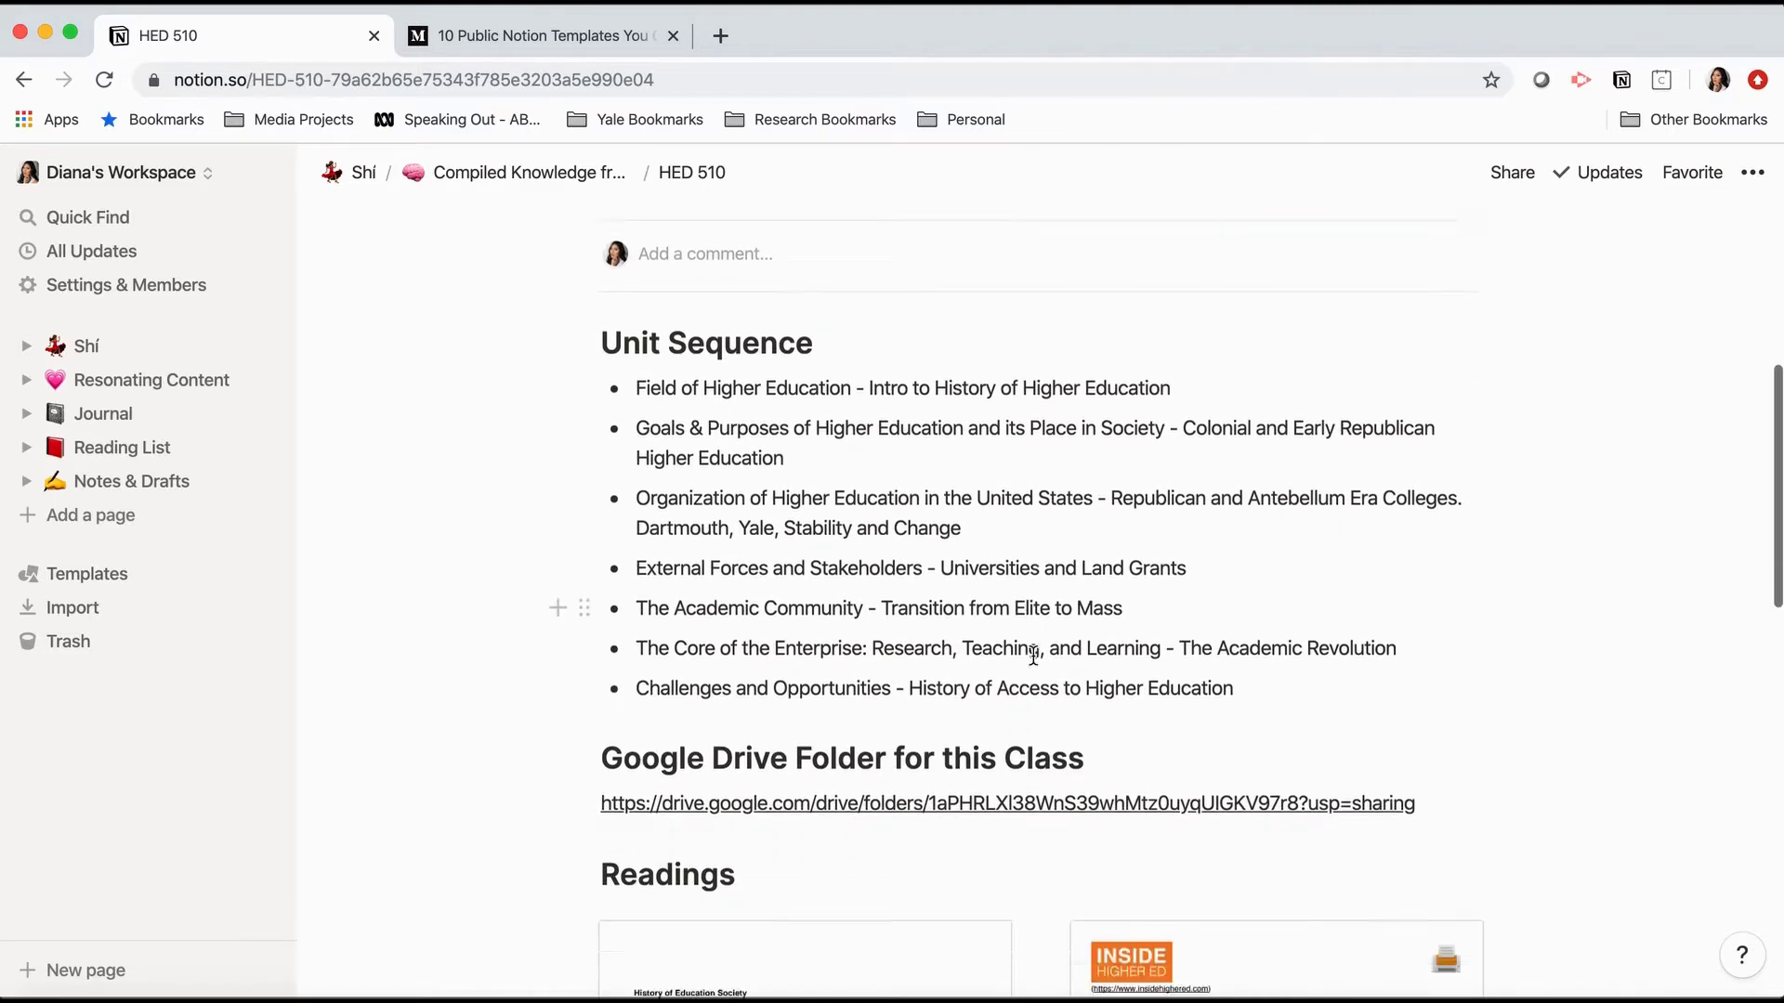
# - Scroll through the contents of the HED 510 course page
pyautogui.scroll(3, 1027, 646)
pyautogui.scroll(-4, 894, 530)
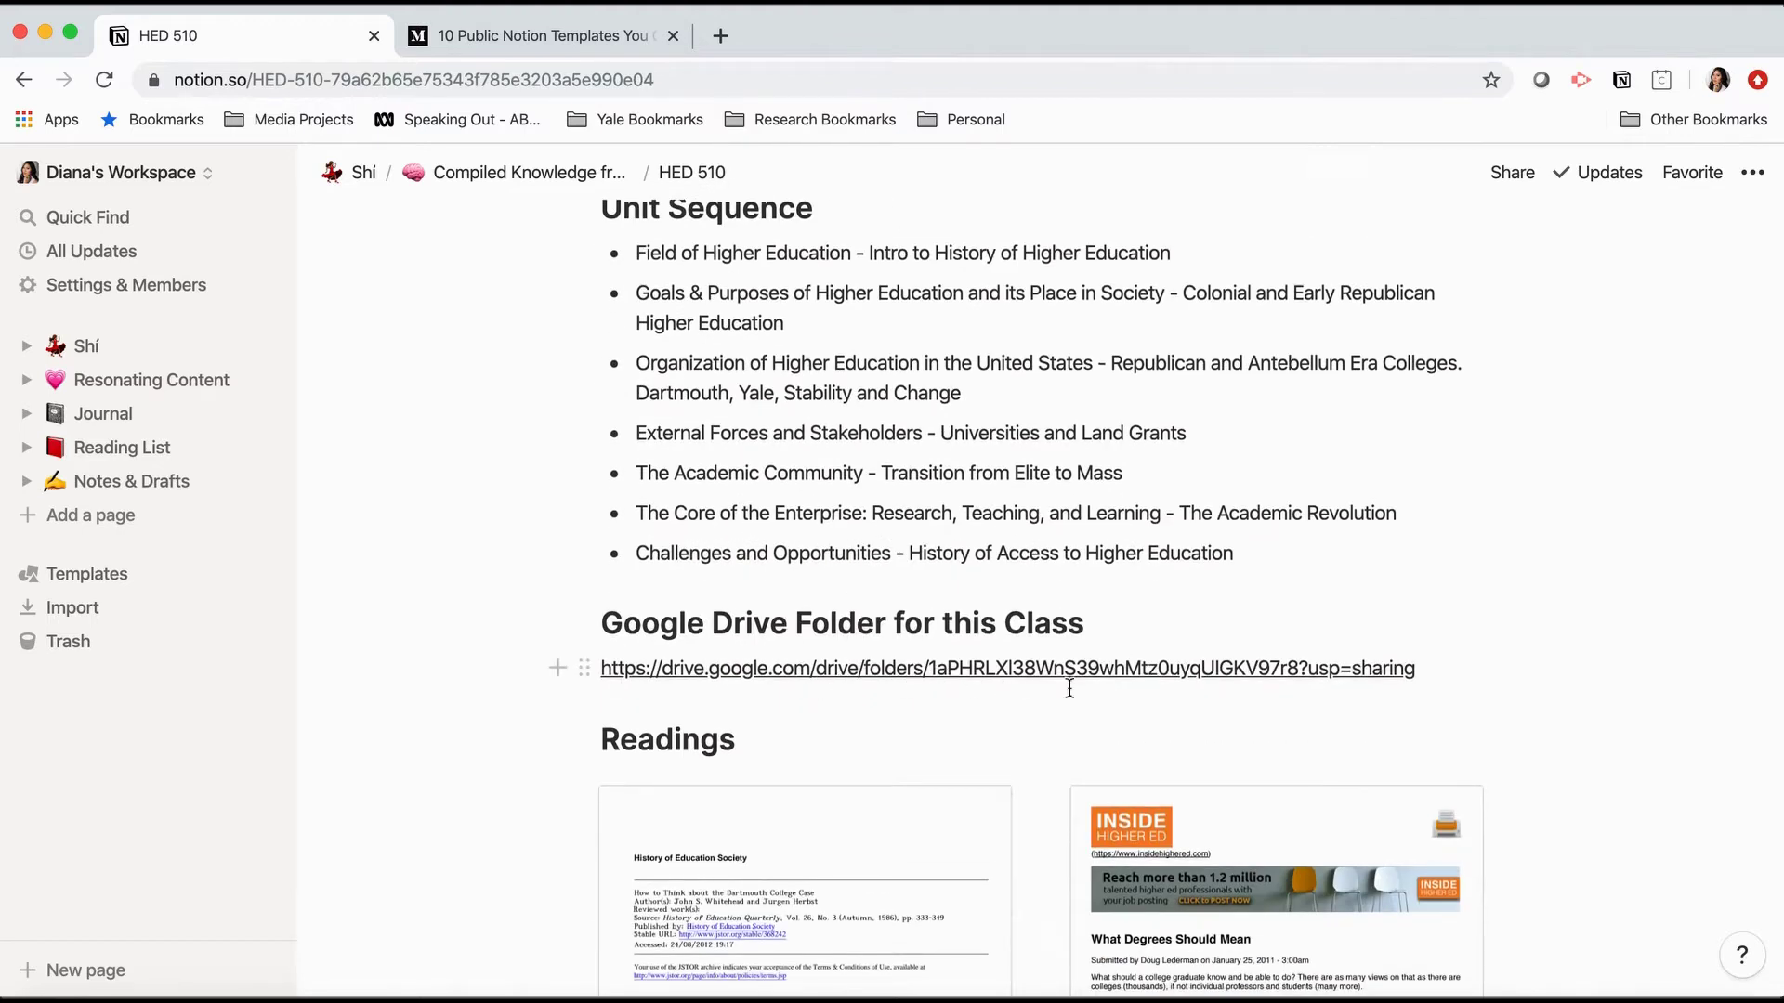
pyautogui.scroll(-2, 1578, 770)
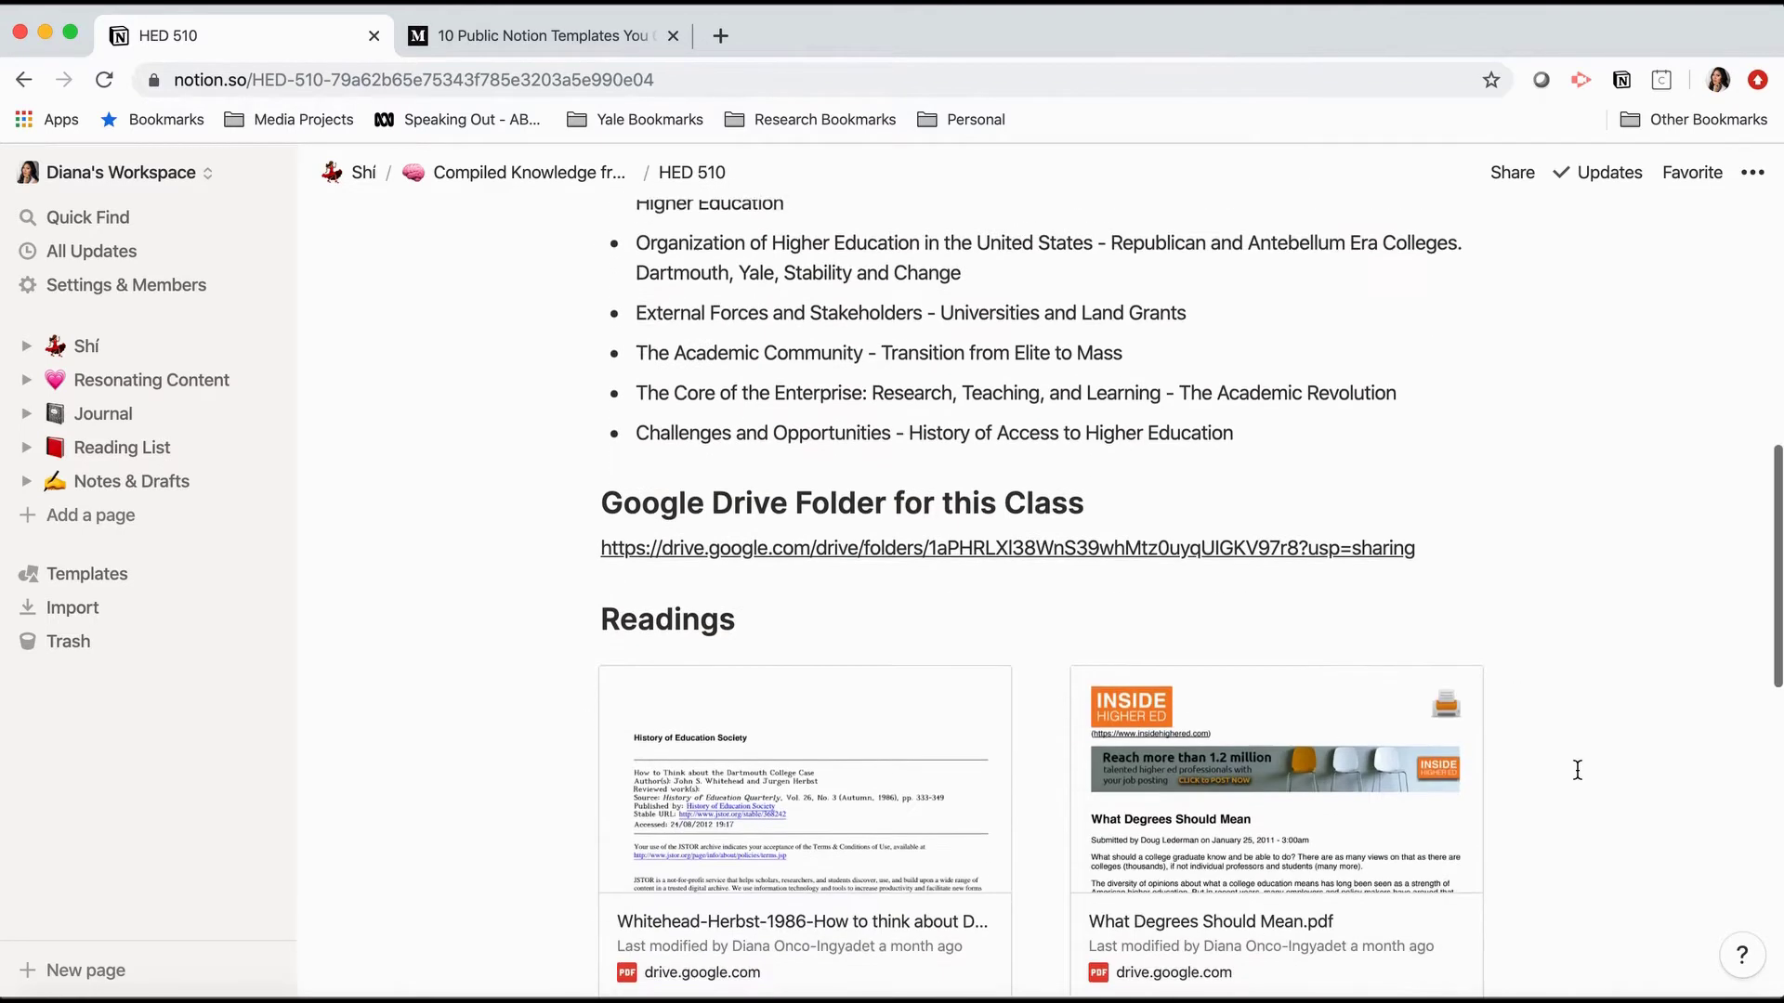
pyautogui.scroll(-5, 1563, 720)
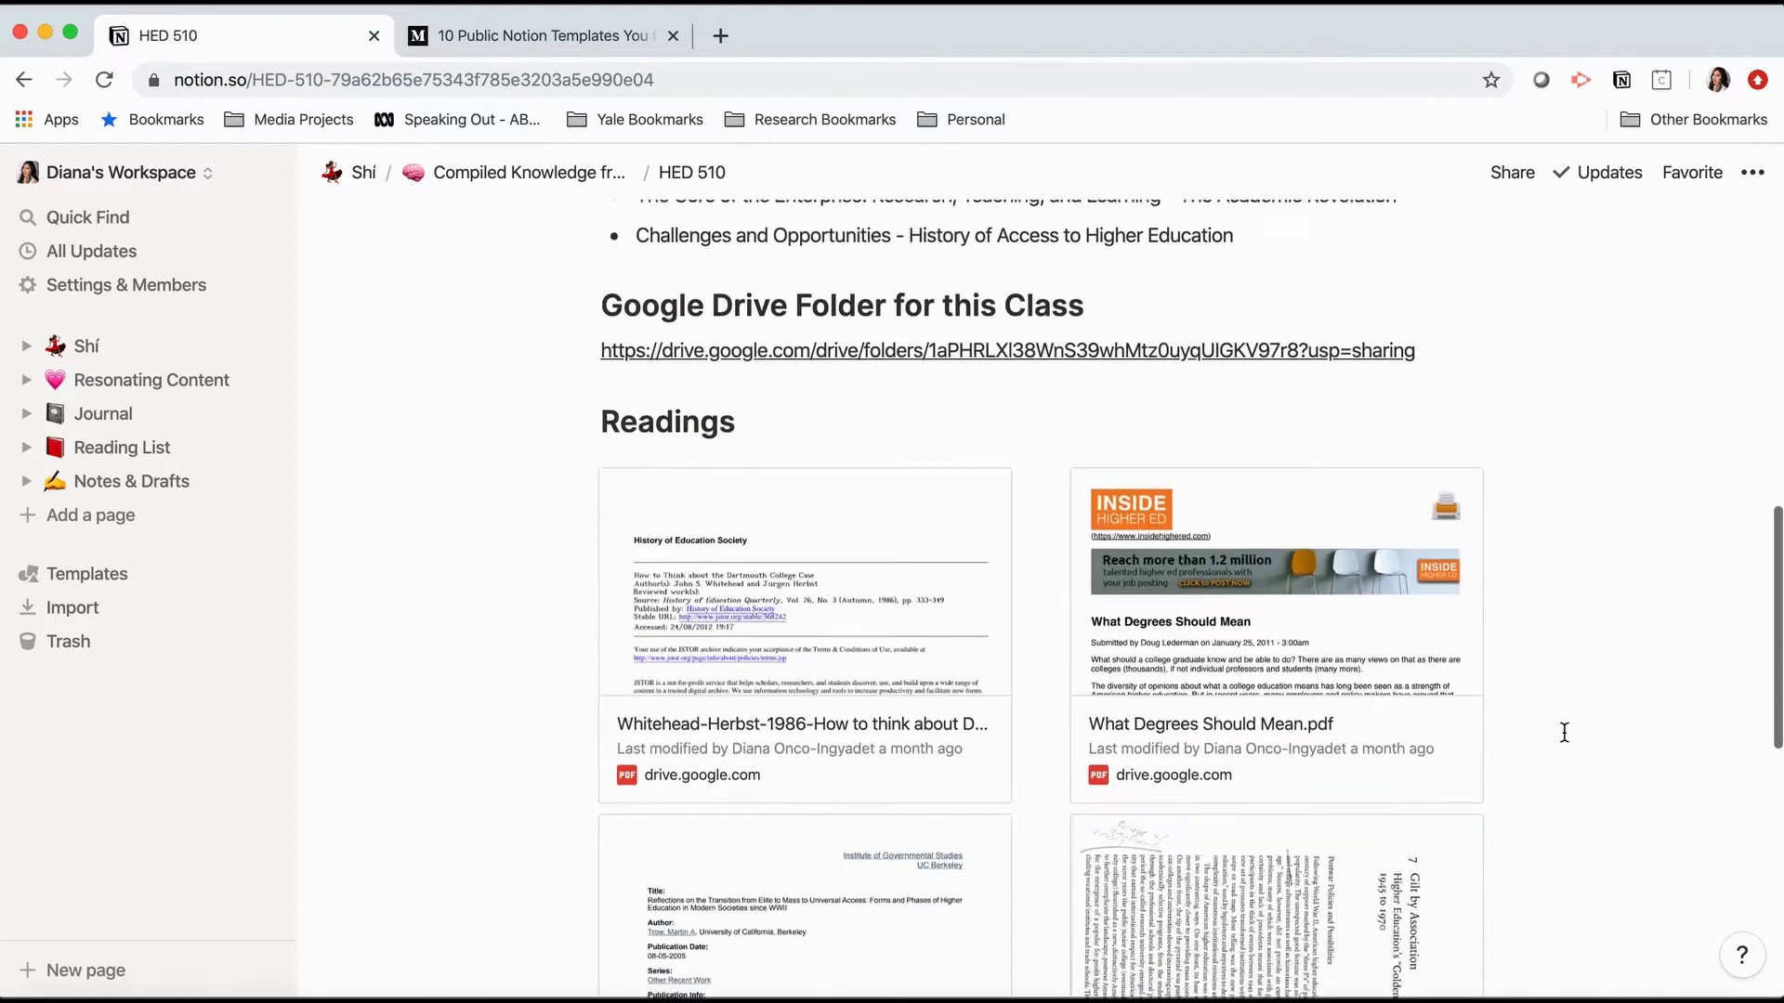
pyautogui.scroll(-1, 1565, 733)
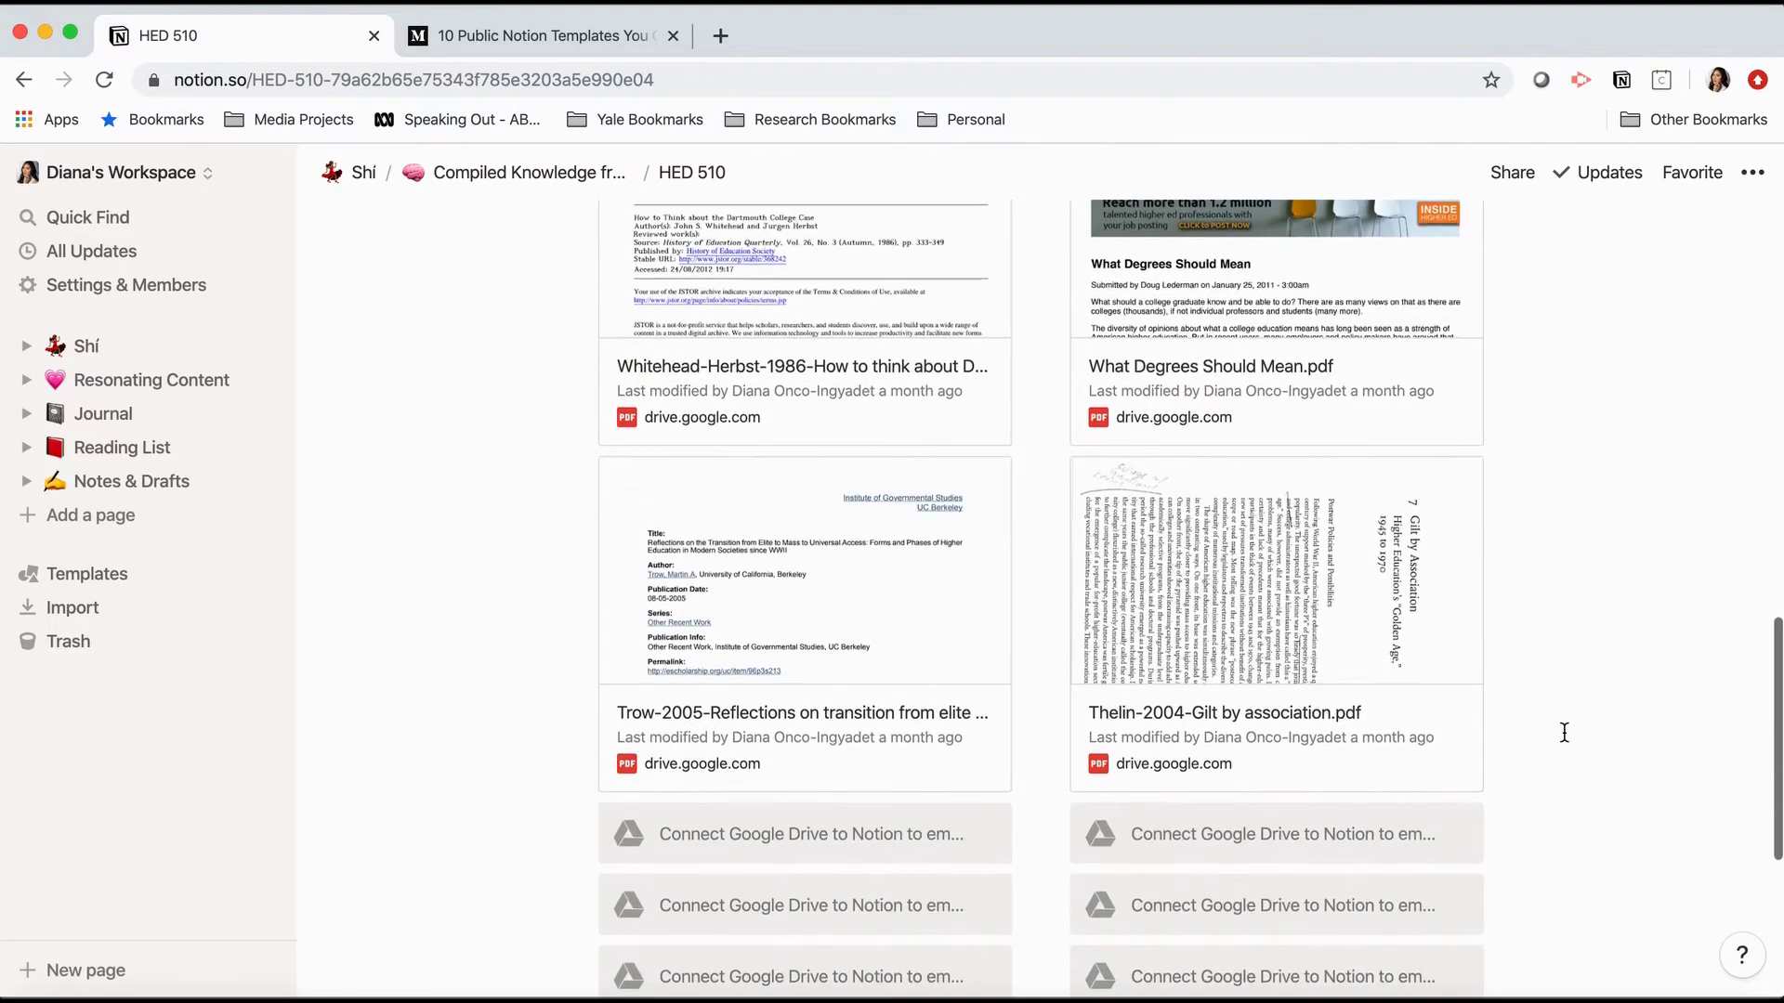
pyautogui.scroll(3, 1565, 733)
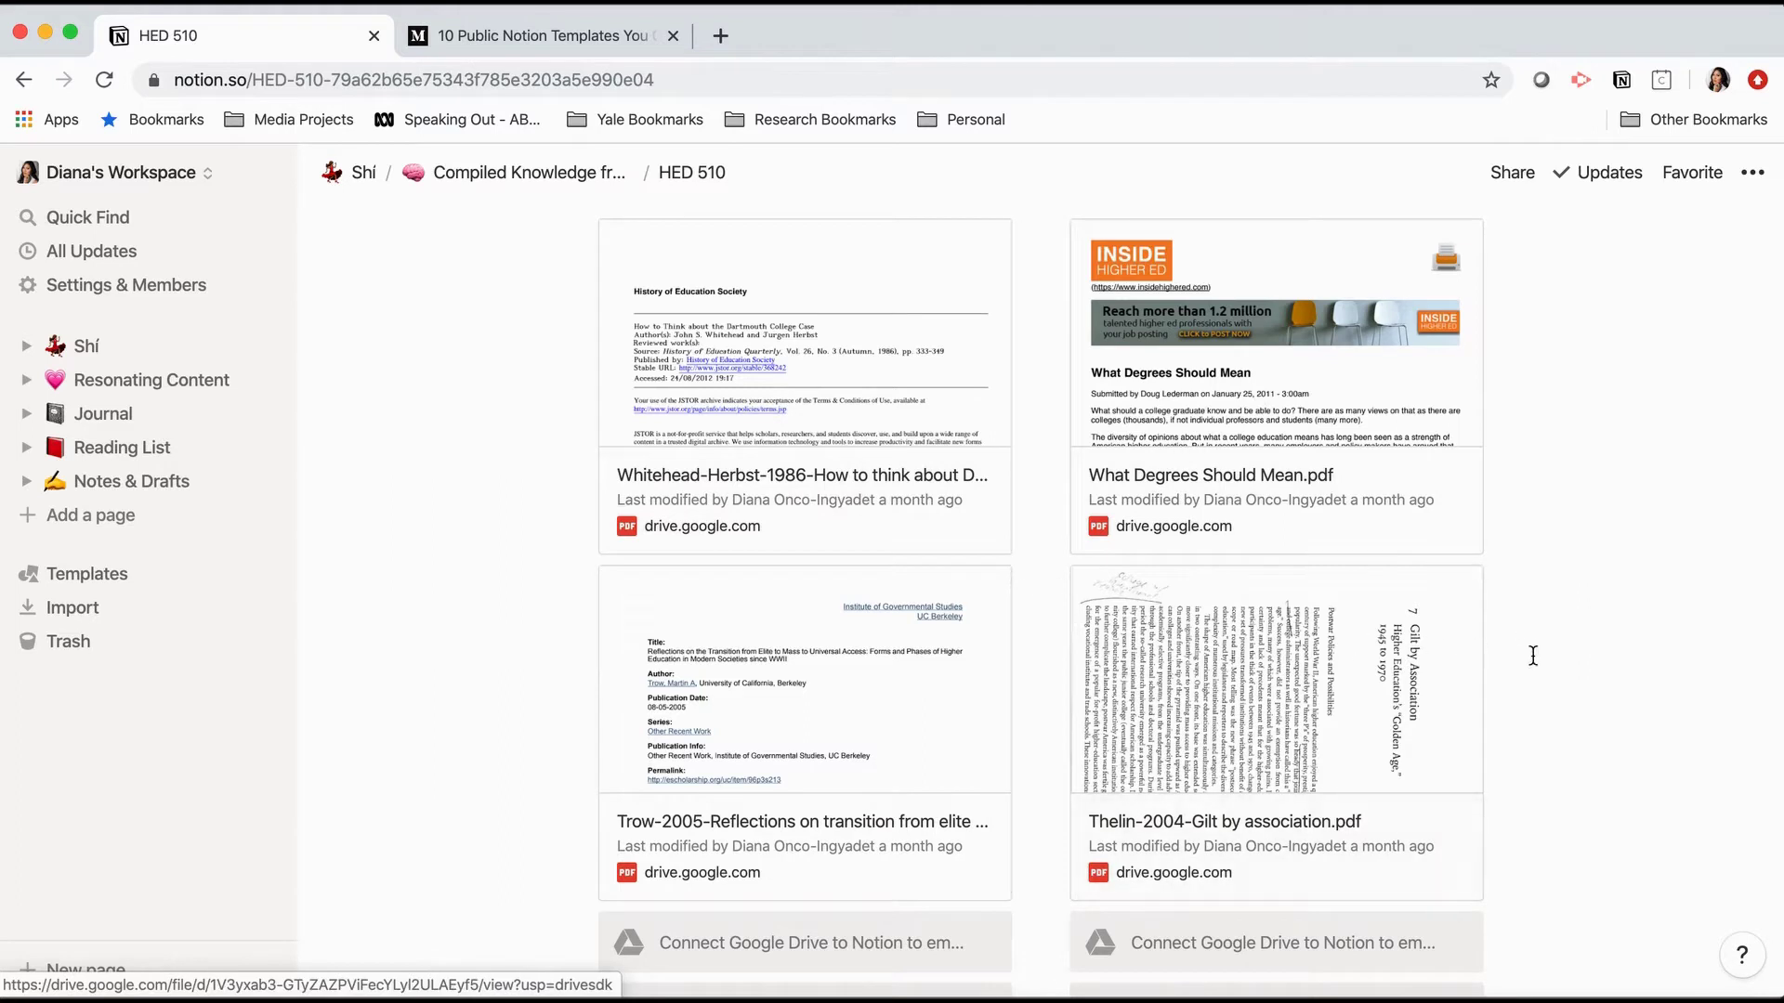
pyautogui.scroll(-5, 1558, 689)
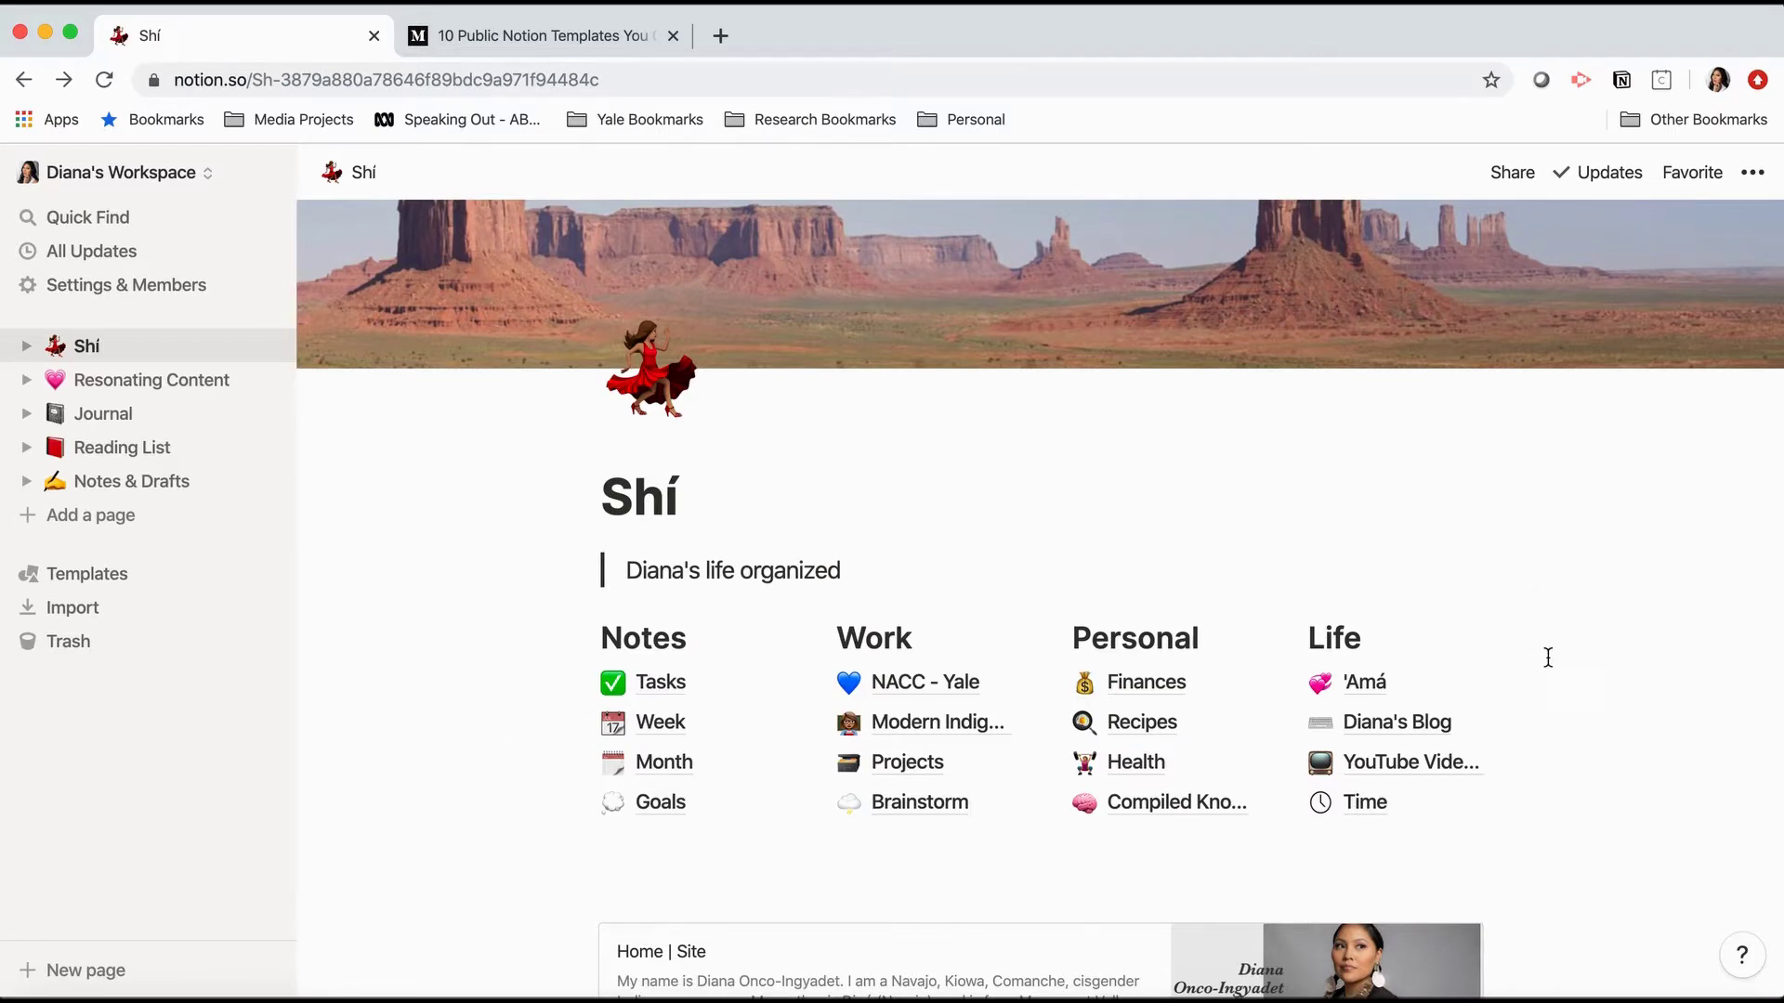
# - Look over the dashboard's bookmark cards, then open Diana's Blog from the Life list
pyautogui.scroll(2, 1617, 657)
pyautogui.scroll(-2, 1643, 657)
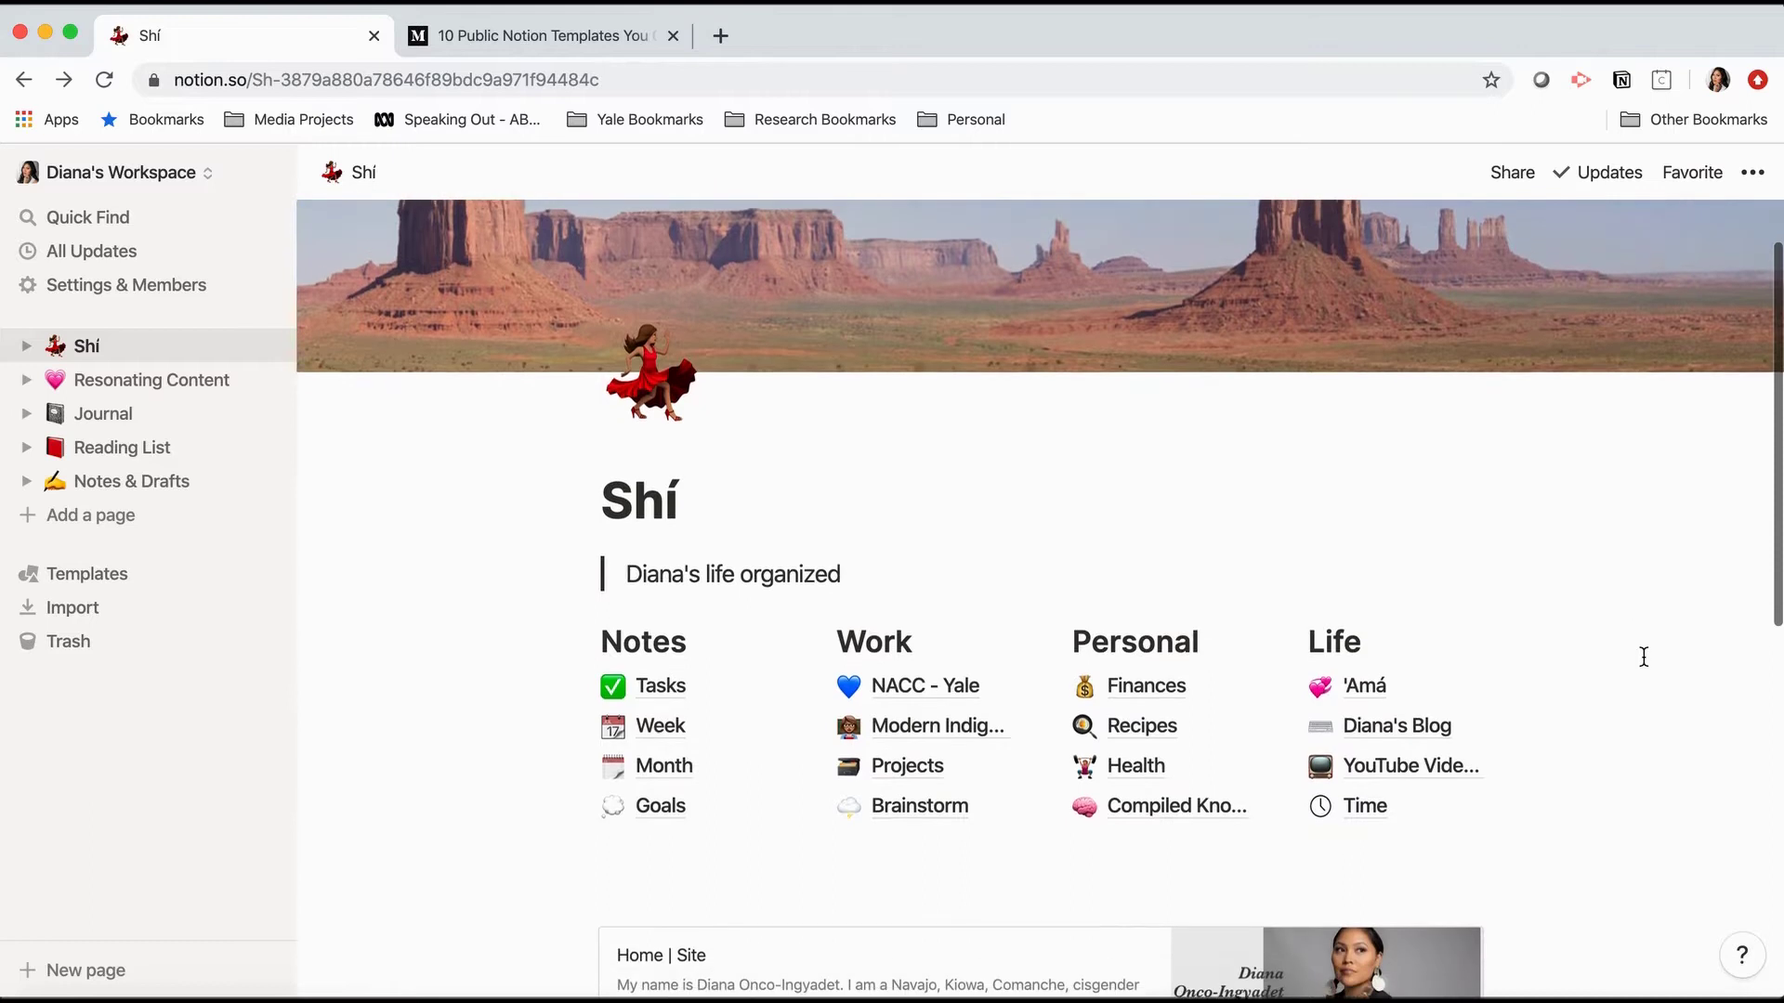
pyautogui.scroll(-2, 1643, 657)
pyautogui.scroll(-10, 1644, 657)
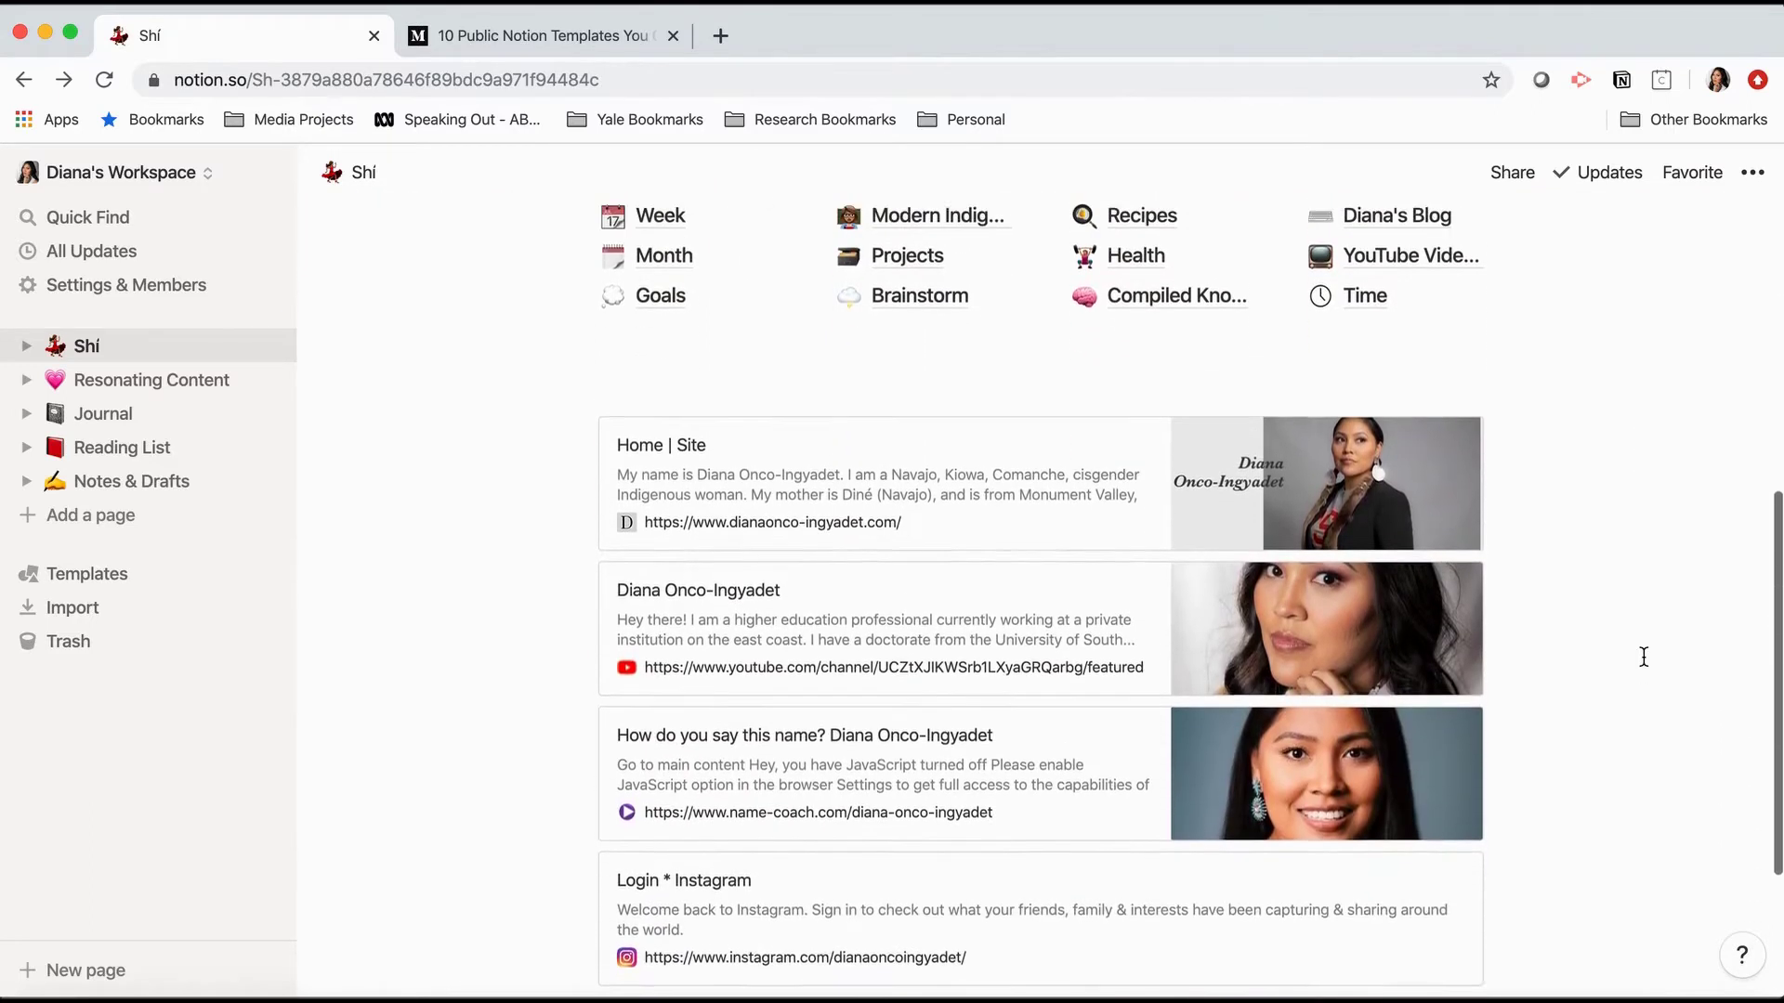
pyautogui.scroll(-2, 1643, 657)
pyautogui.scroll(12, 1644, 657)
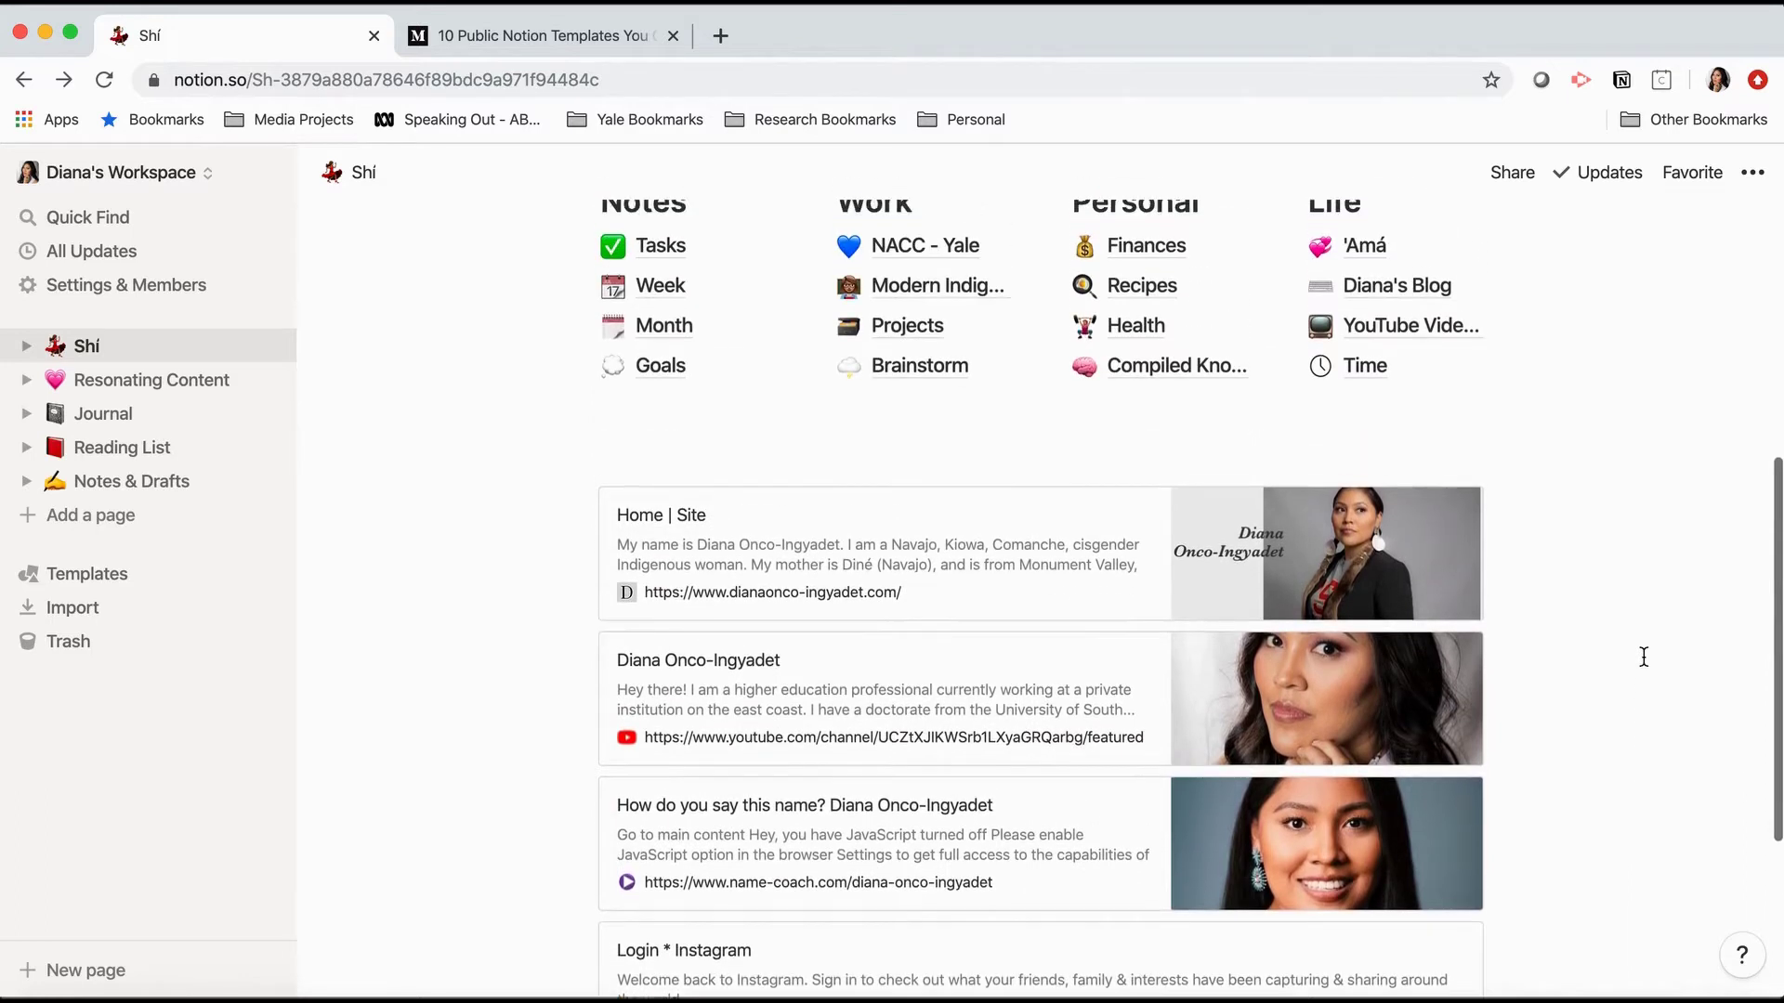
pyautogui.scroll(2, 1644, 657)
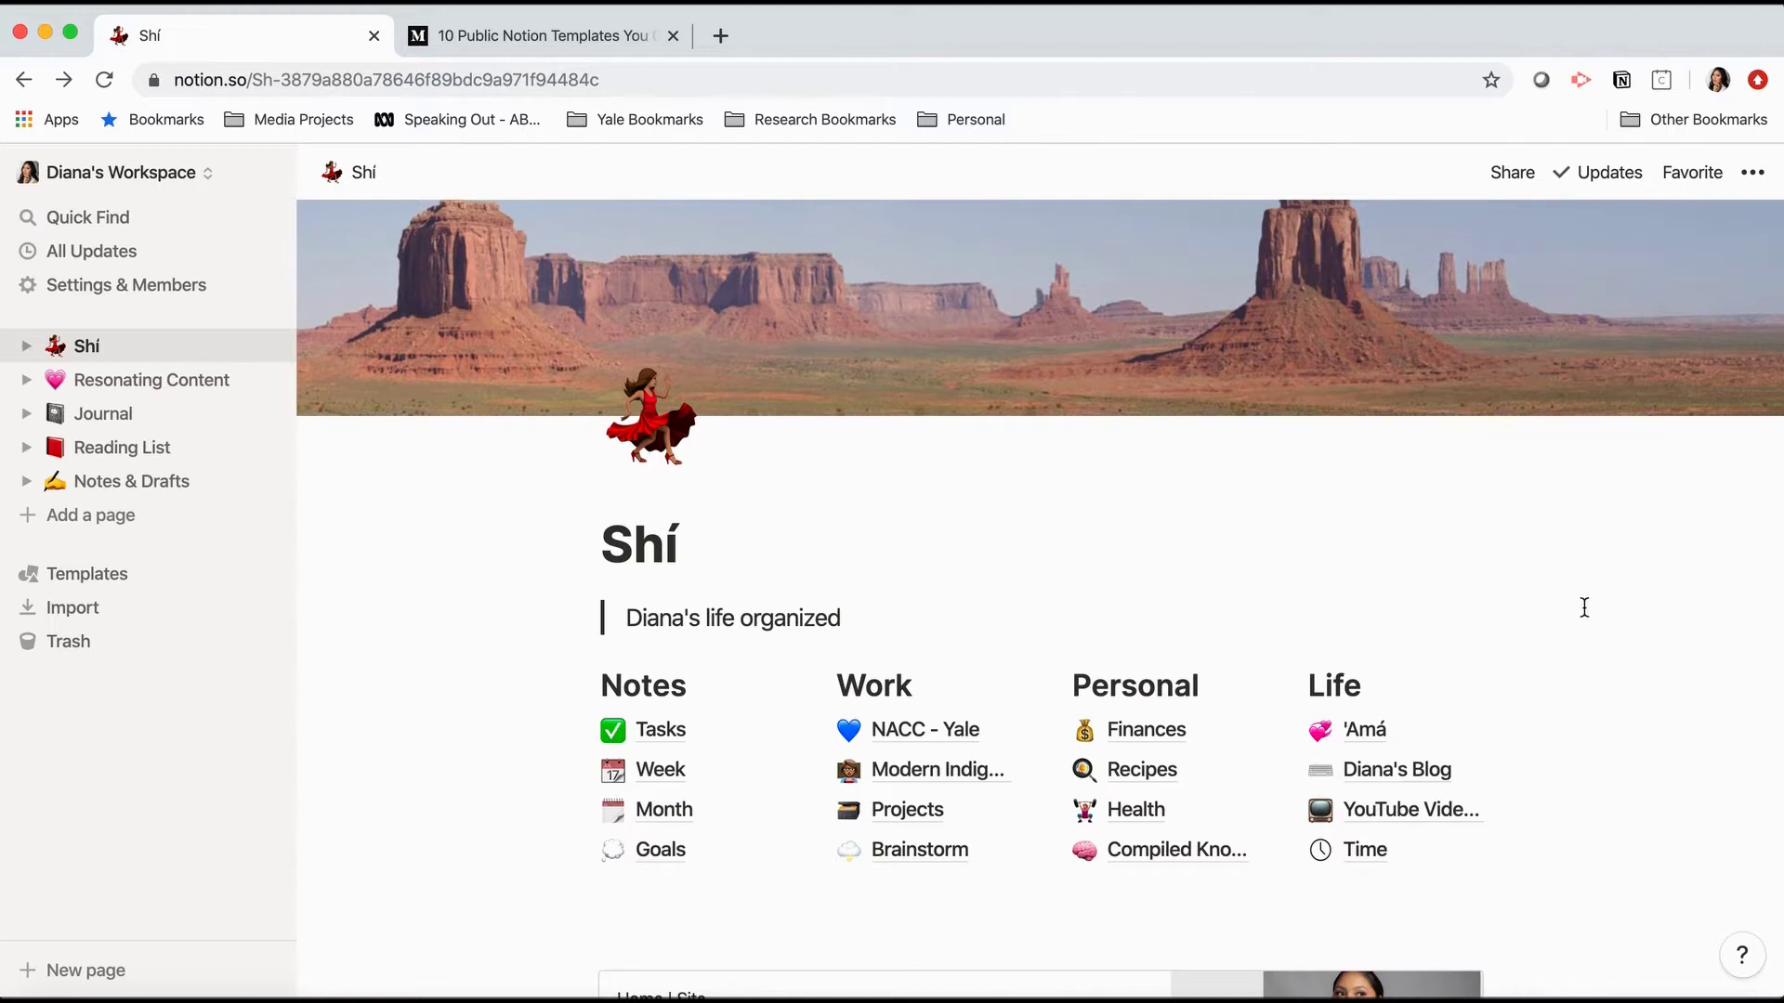
pyautogui.click(1384, 771)
pyautogui.scroll(-1, 1088, 570)
pyautogui.scroll(1, 1106, 572)
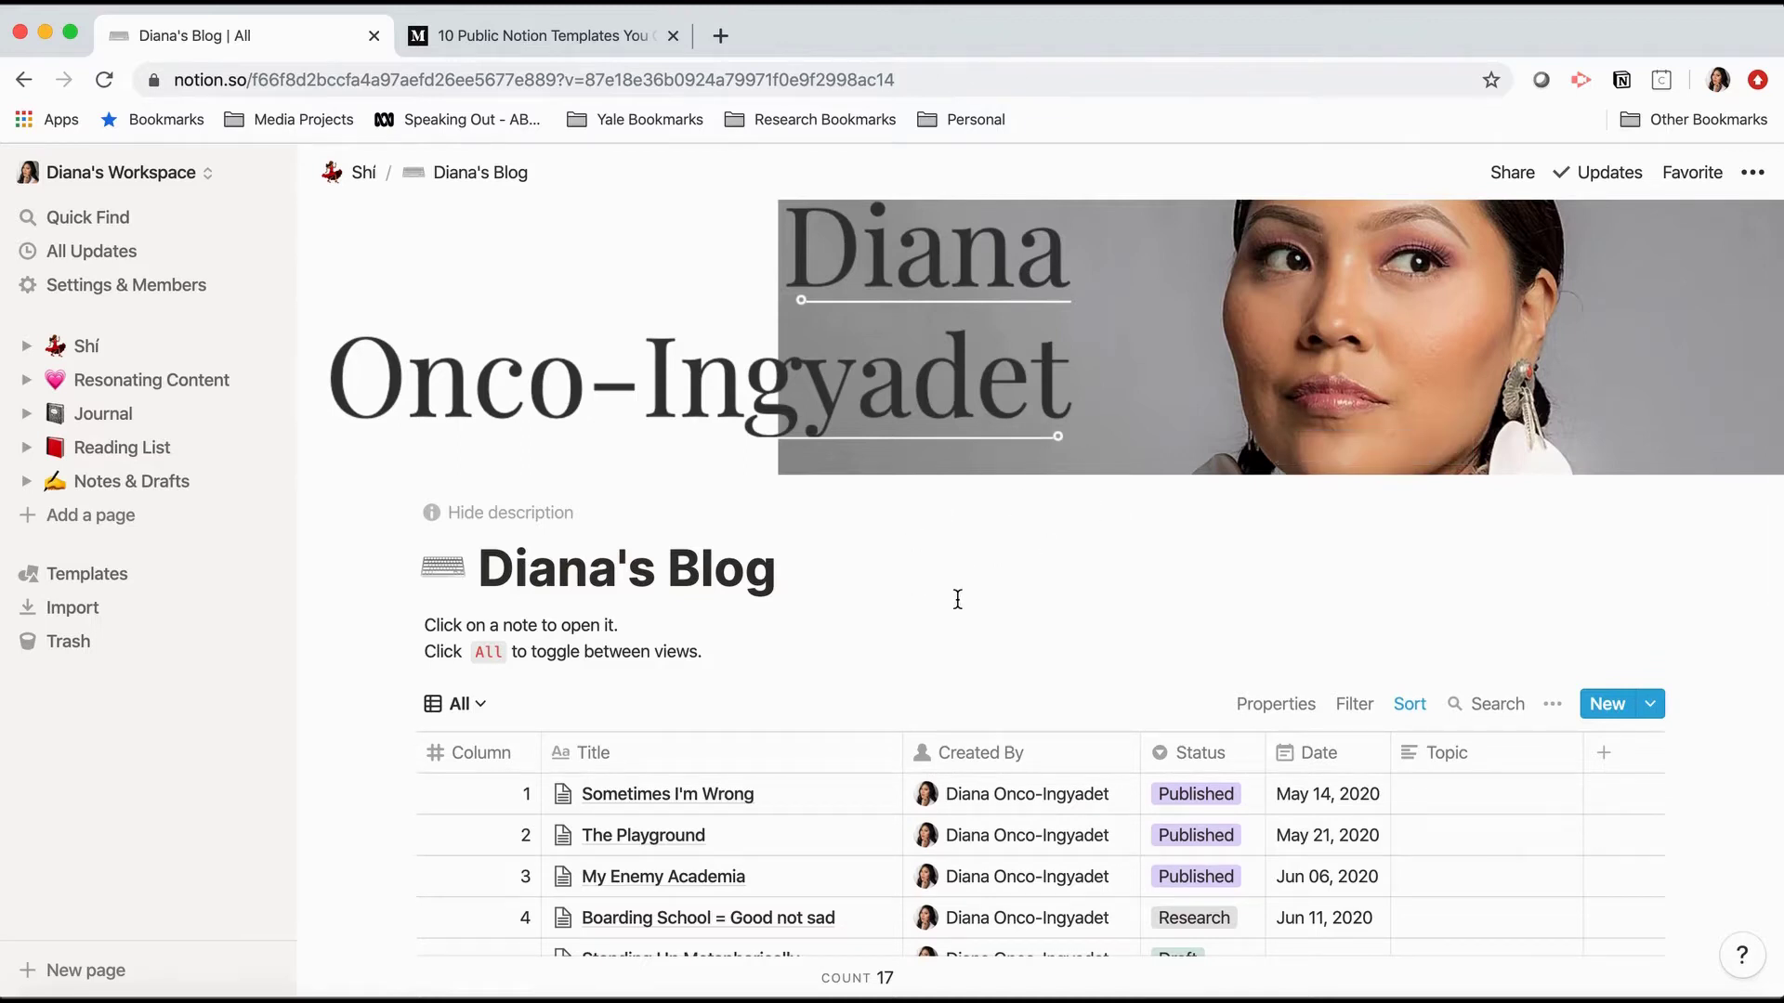
pyautogui.scroll(-2, 987, 617)
pyautogui.scroll(2, 984, 617)
pyautogui.click(803, 651)
pyautogui.click(477, 706)
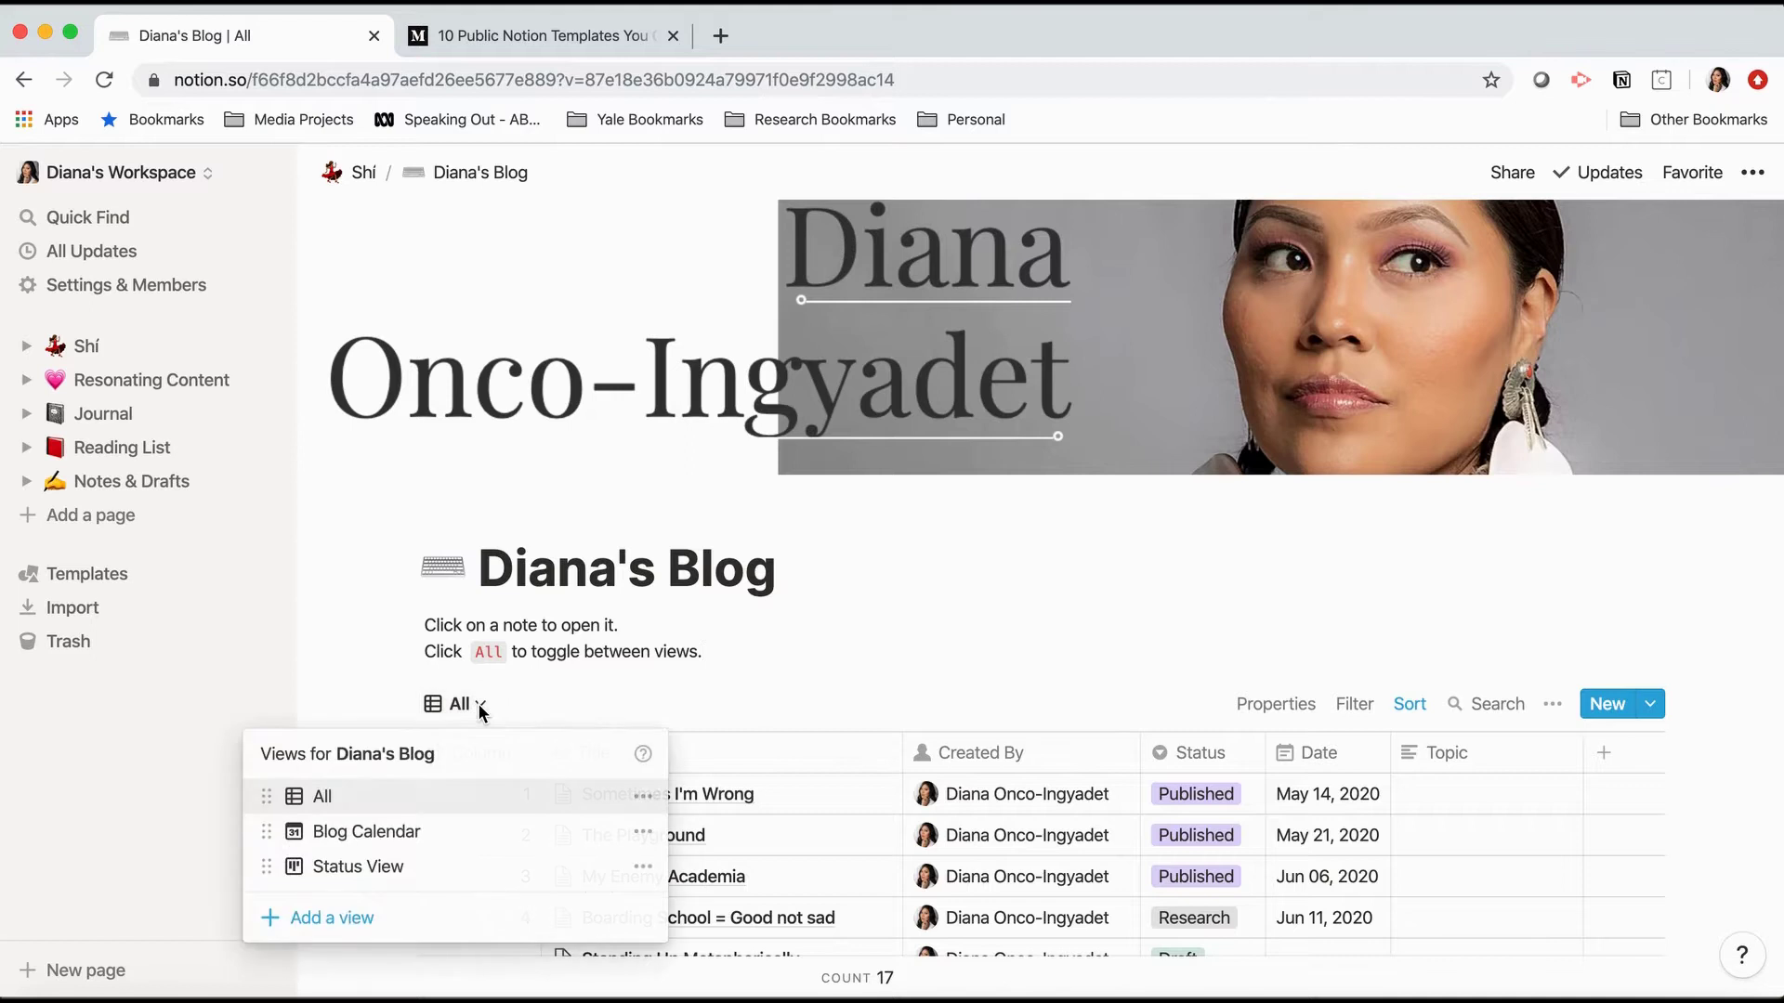
pyautogui.click(410, 839)
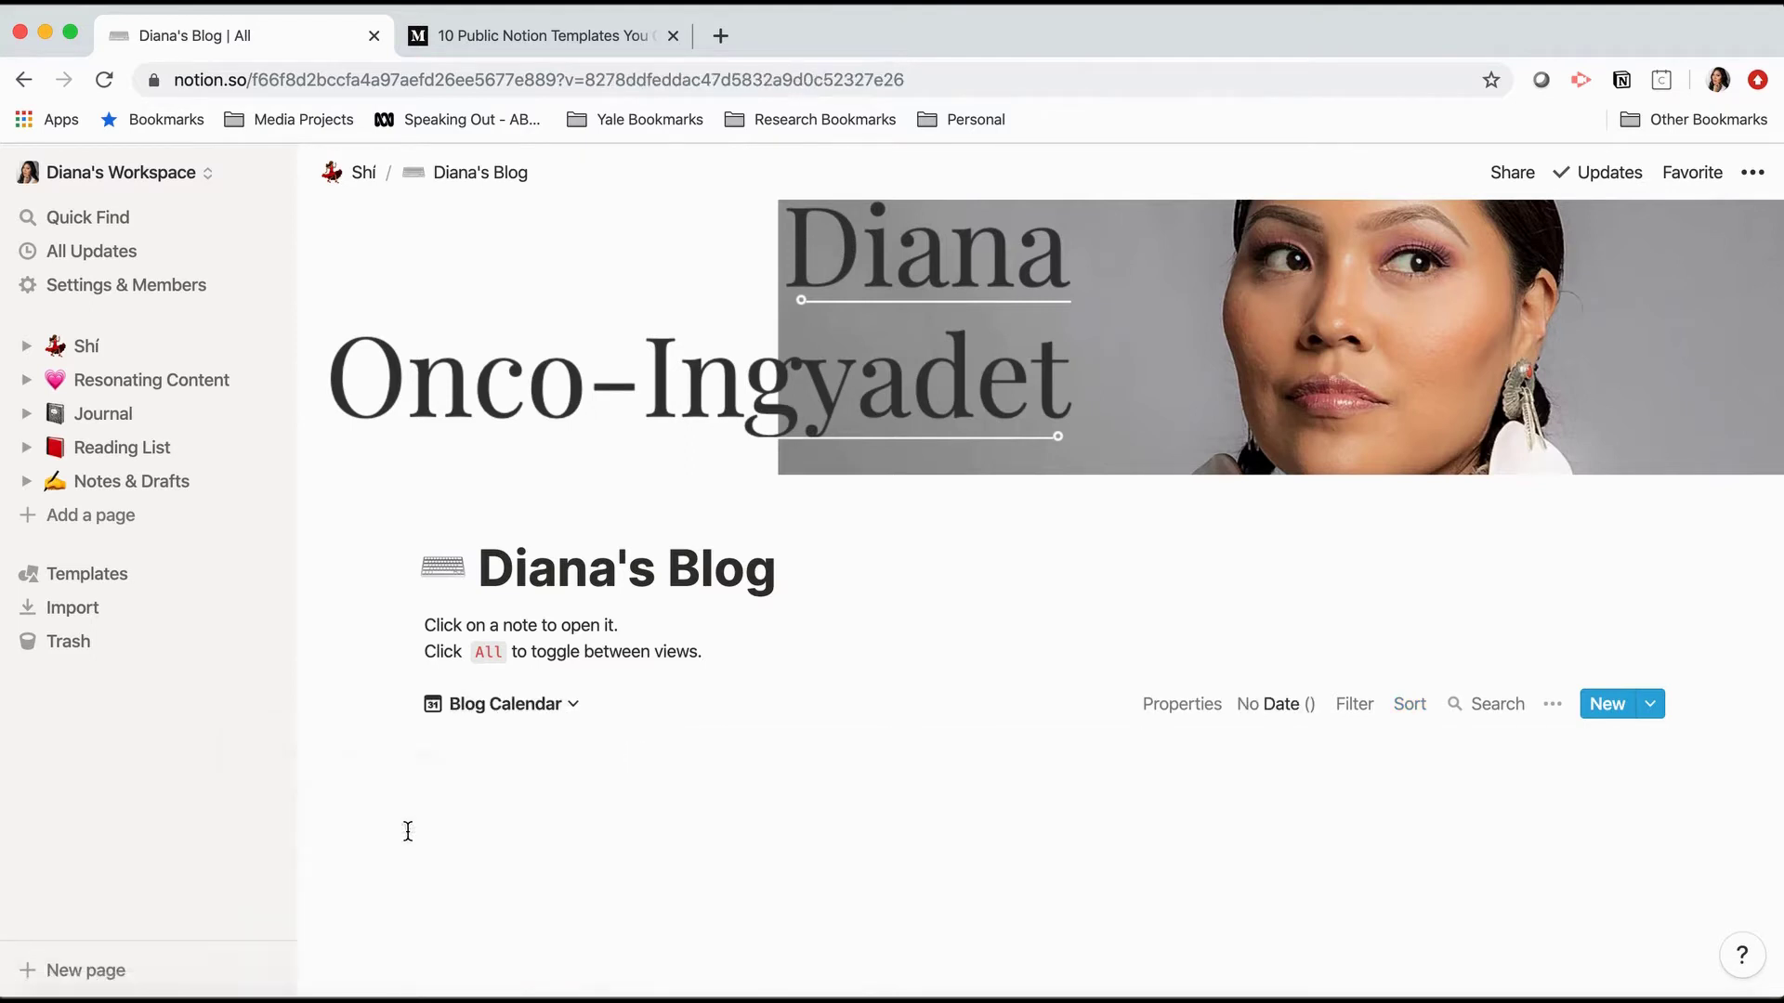
pyautogui.scroll(-5, 371, 766)
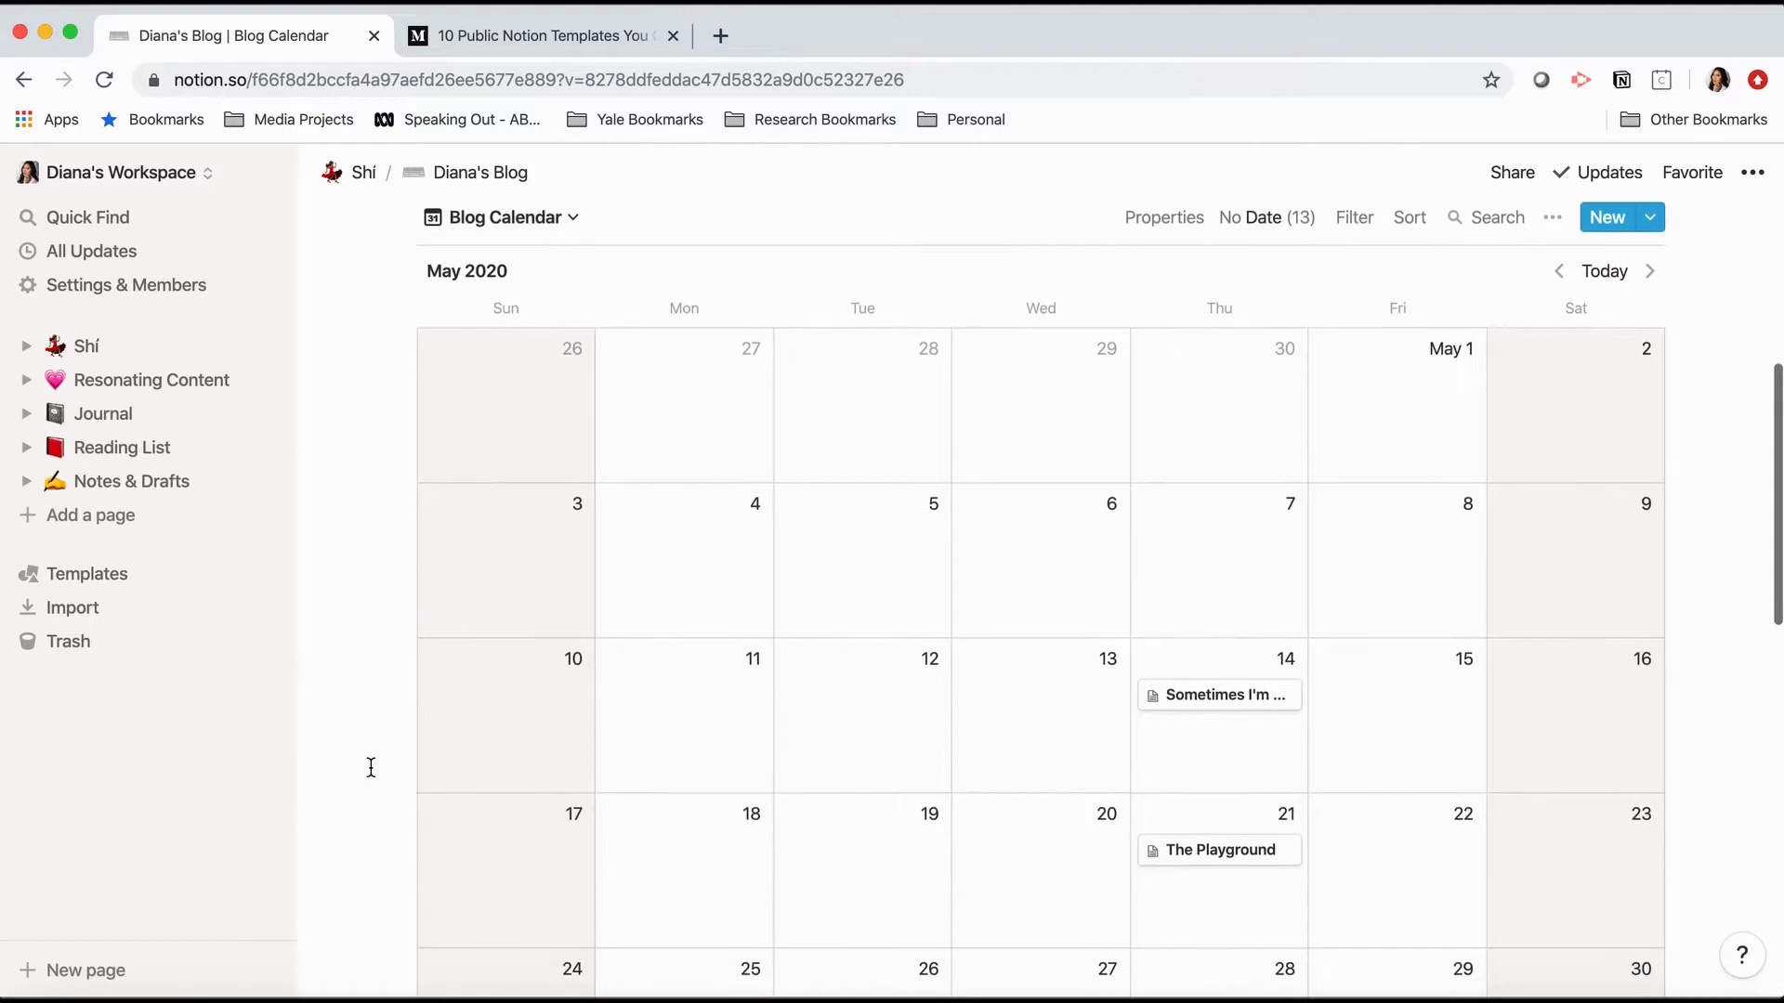
pyautogui.scroll(-5, 370, 767)
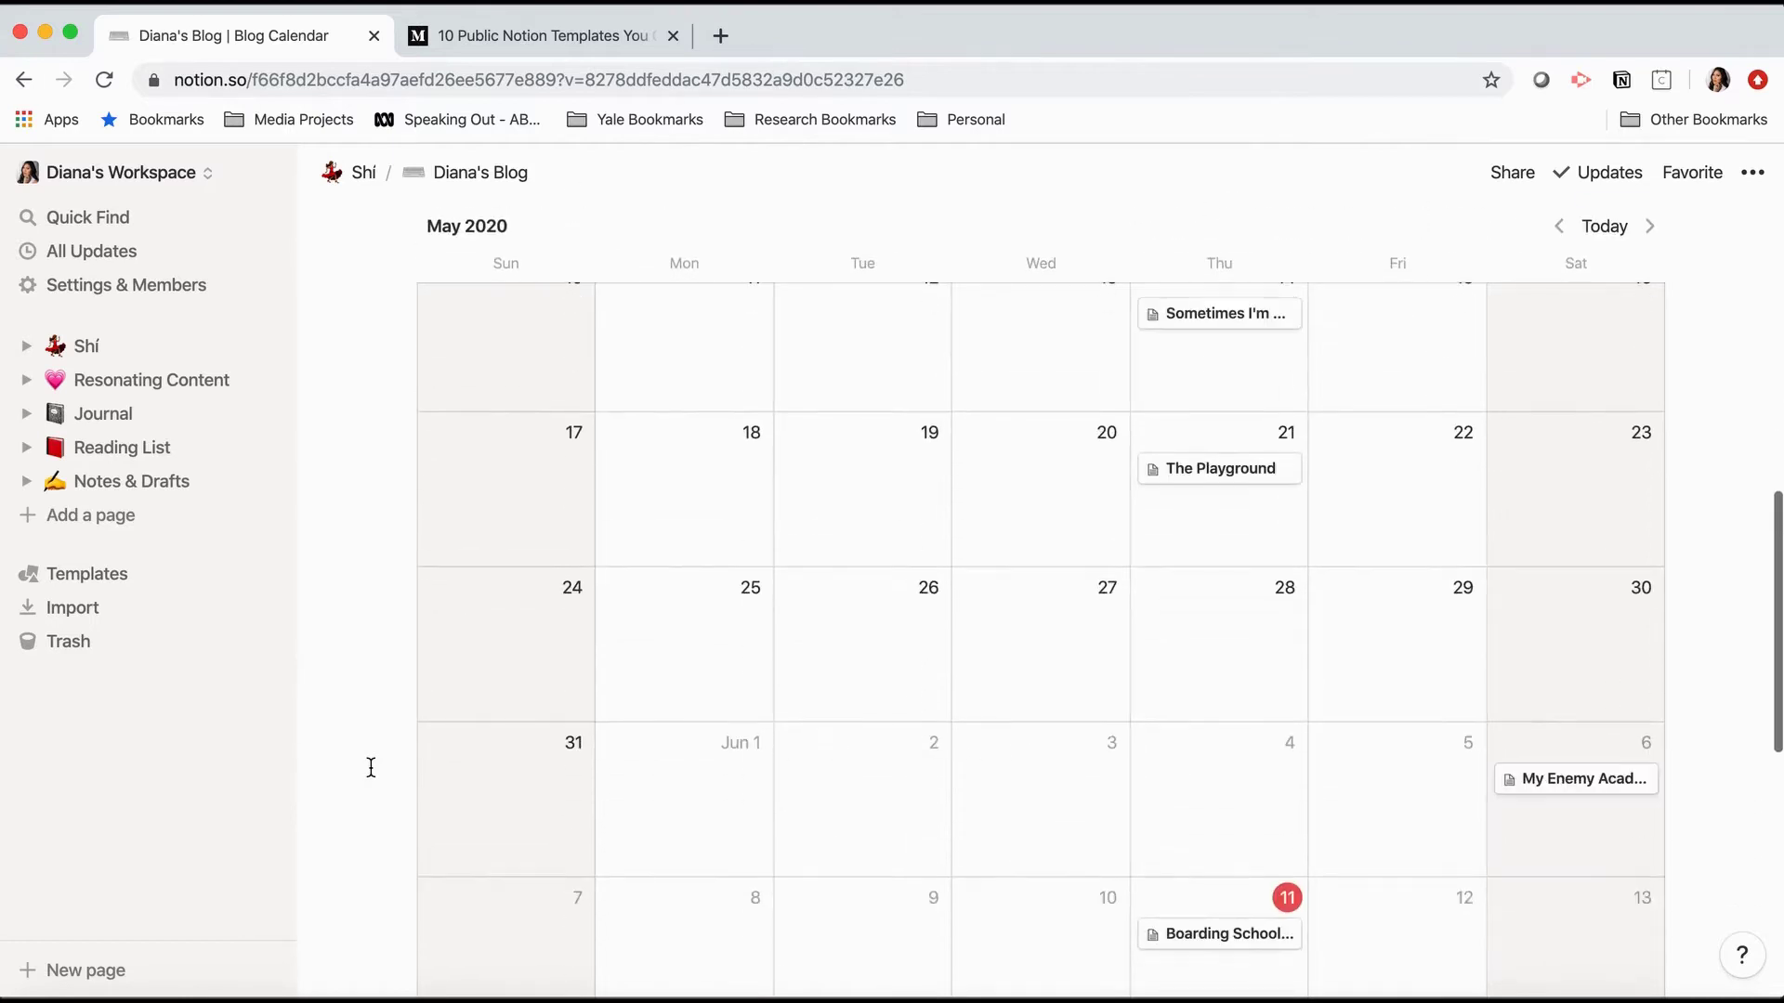
pyautogui.scroll(3, 370, 766)
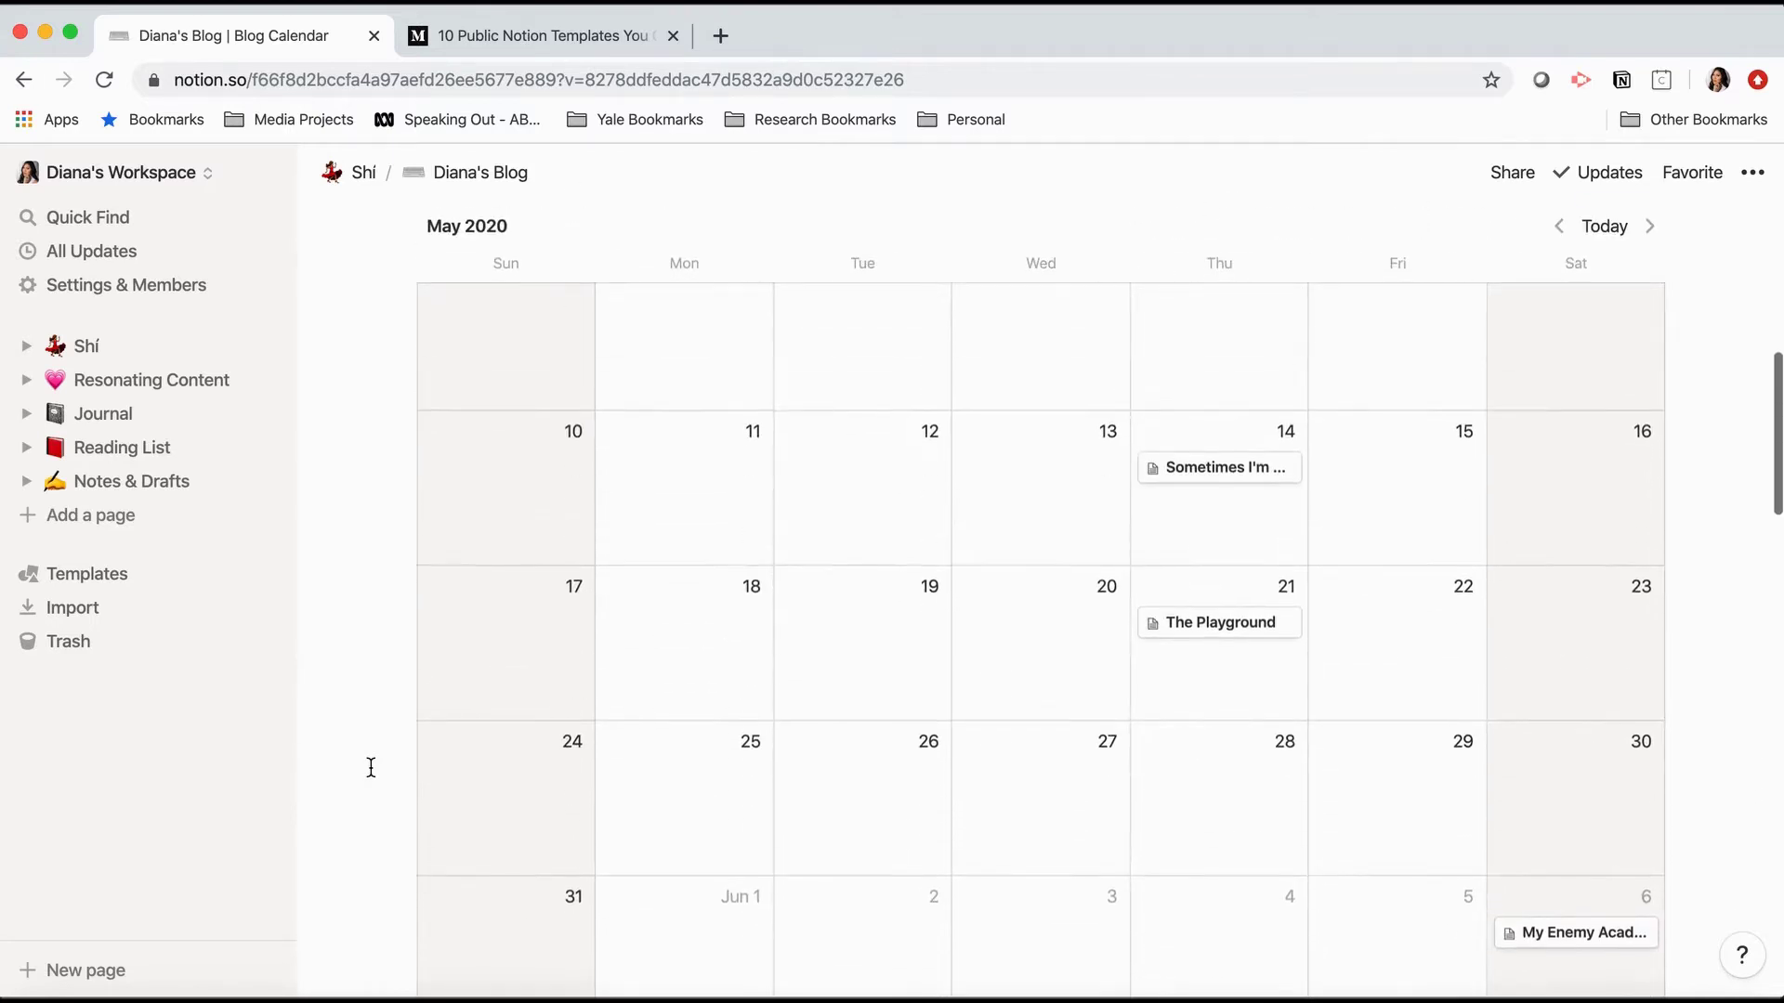
pyautogui.scroll(5, 386, 294)
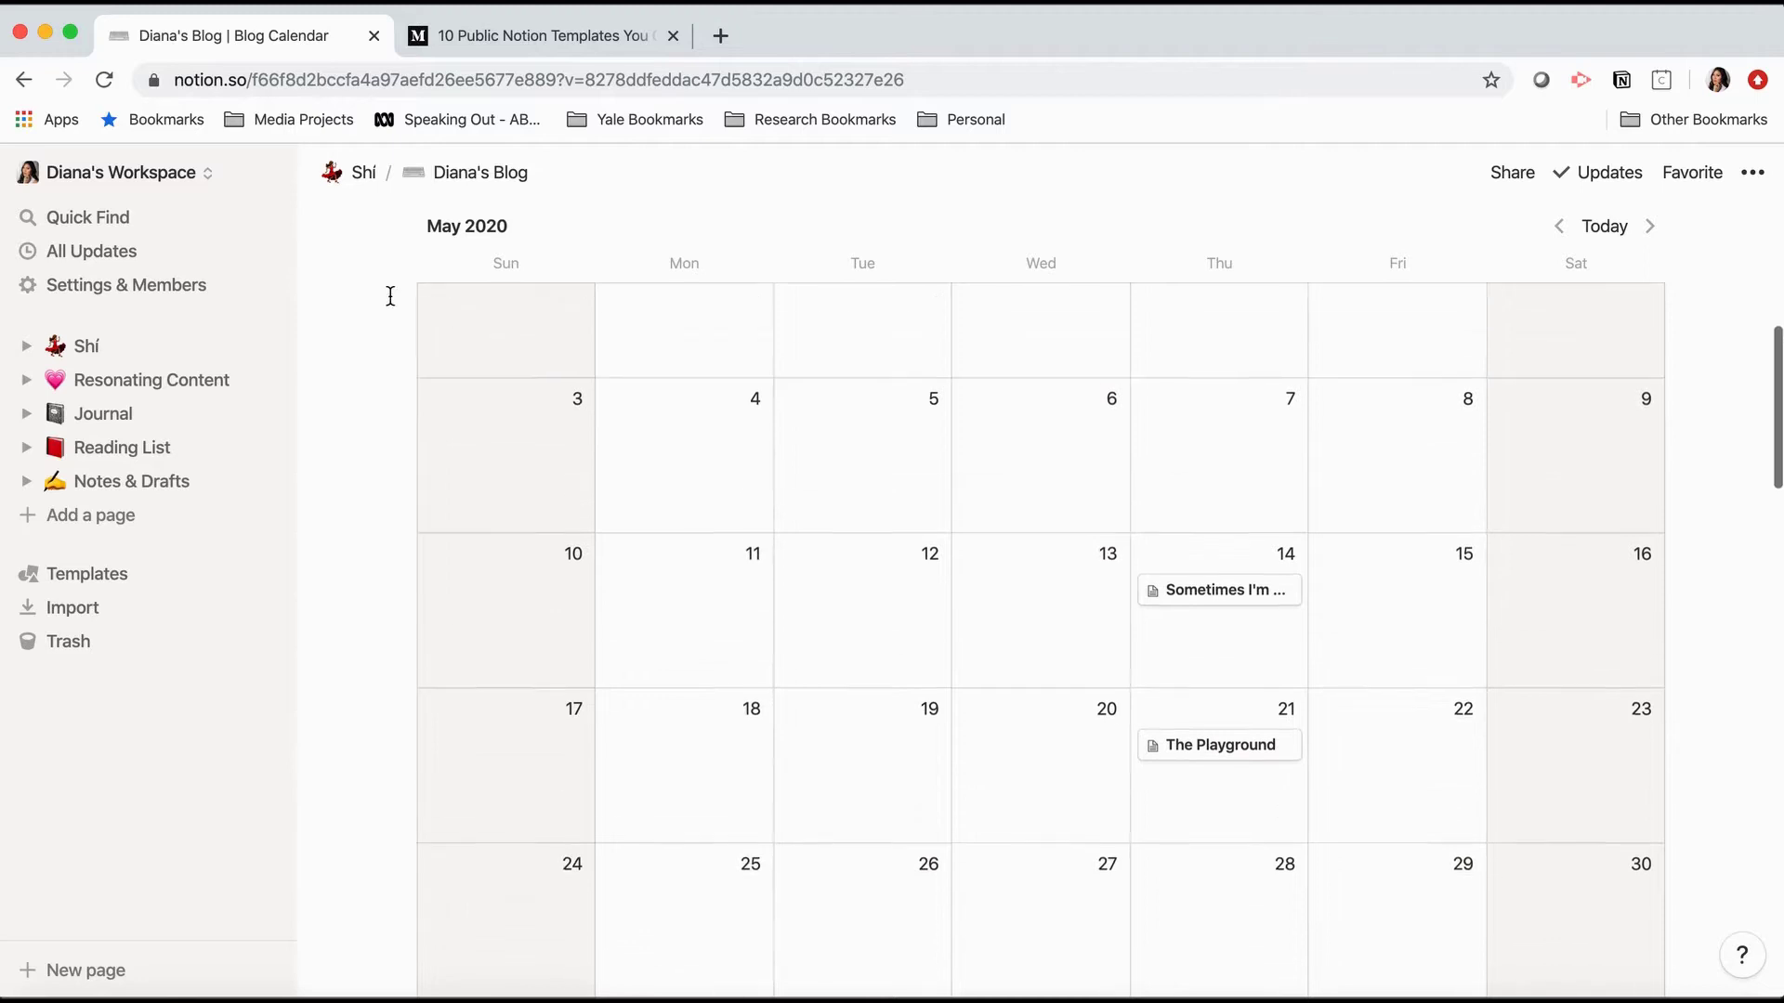
pyautogui.click(573, 367)
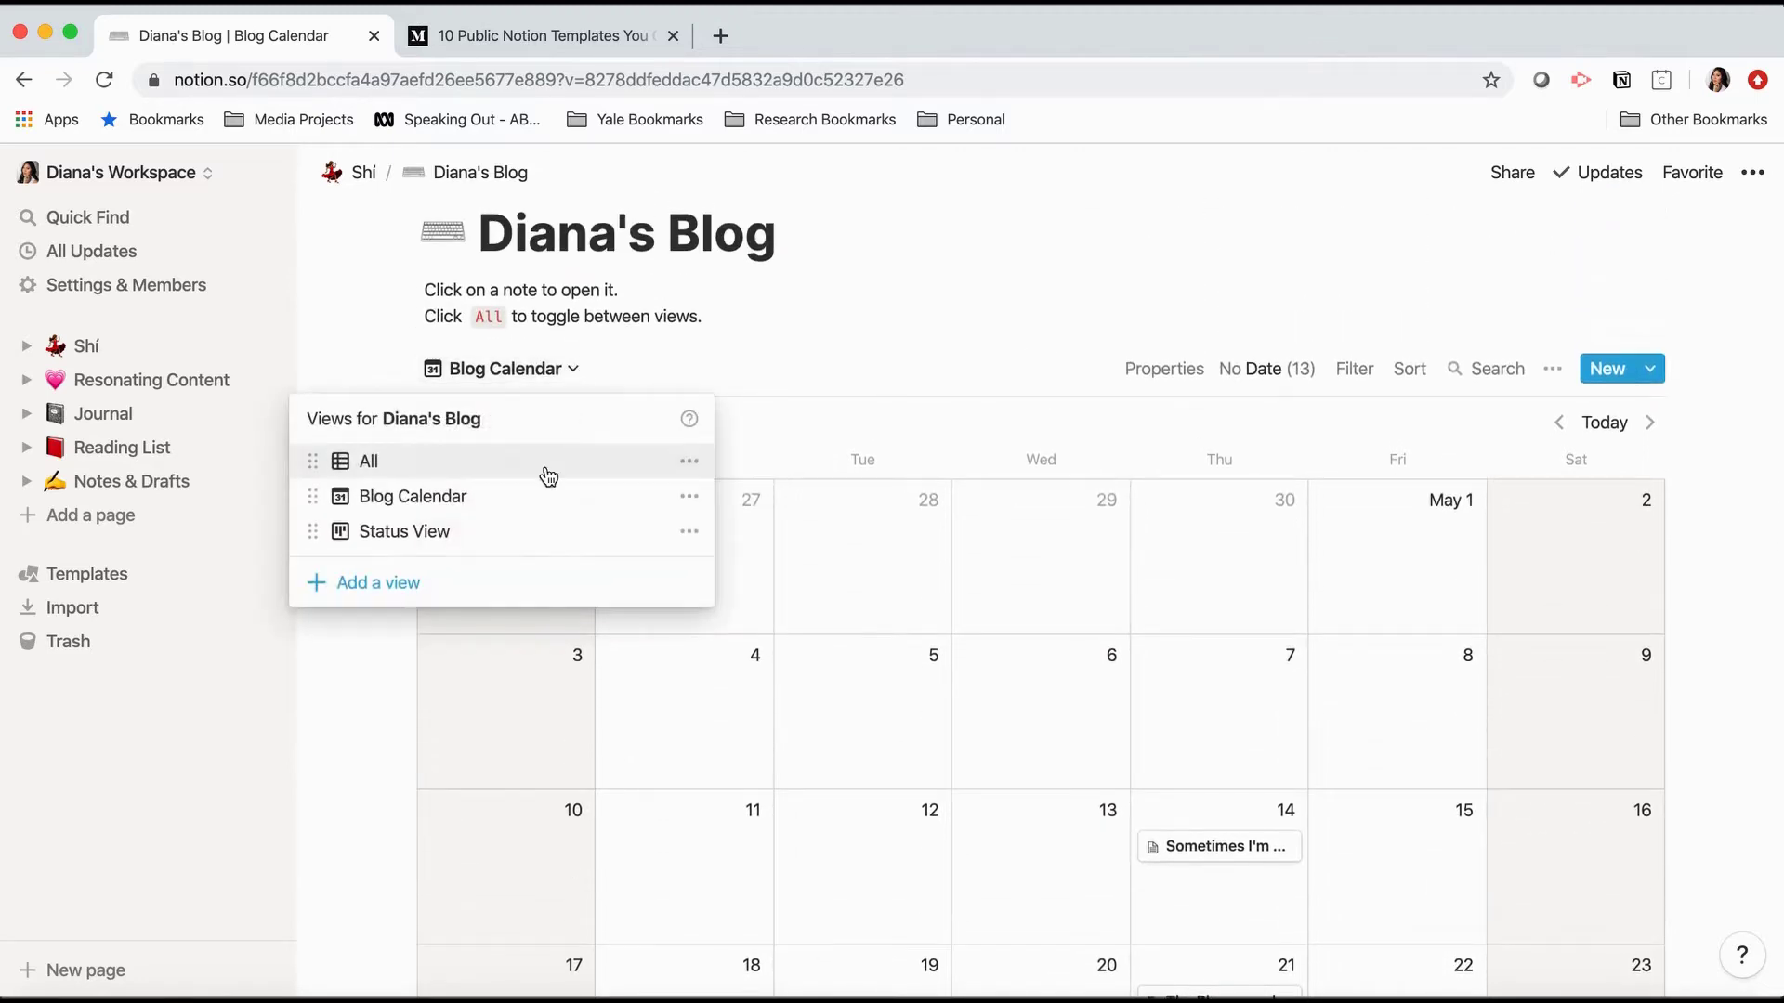
pyautogui.click(480, 531)
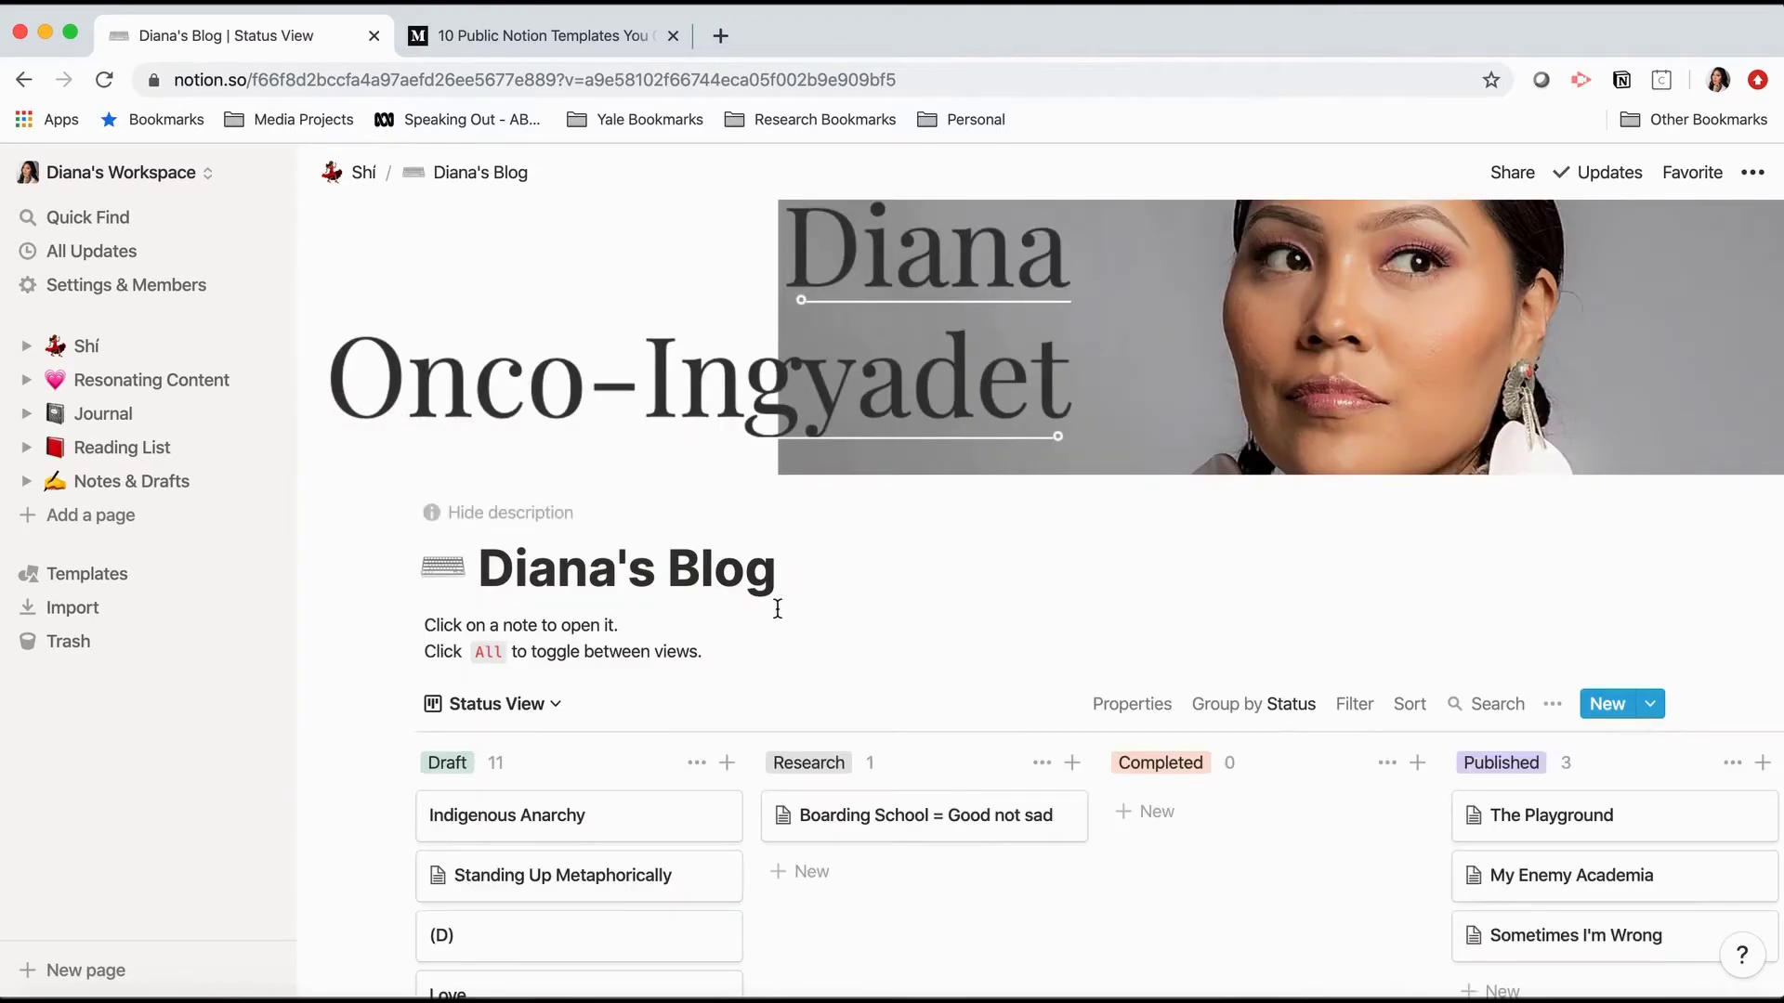
pyautogui.scroll(-3, 778, 607)
pyautogui.scroll(-2, 1301, 743)
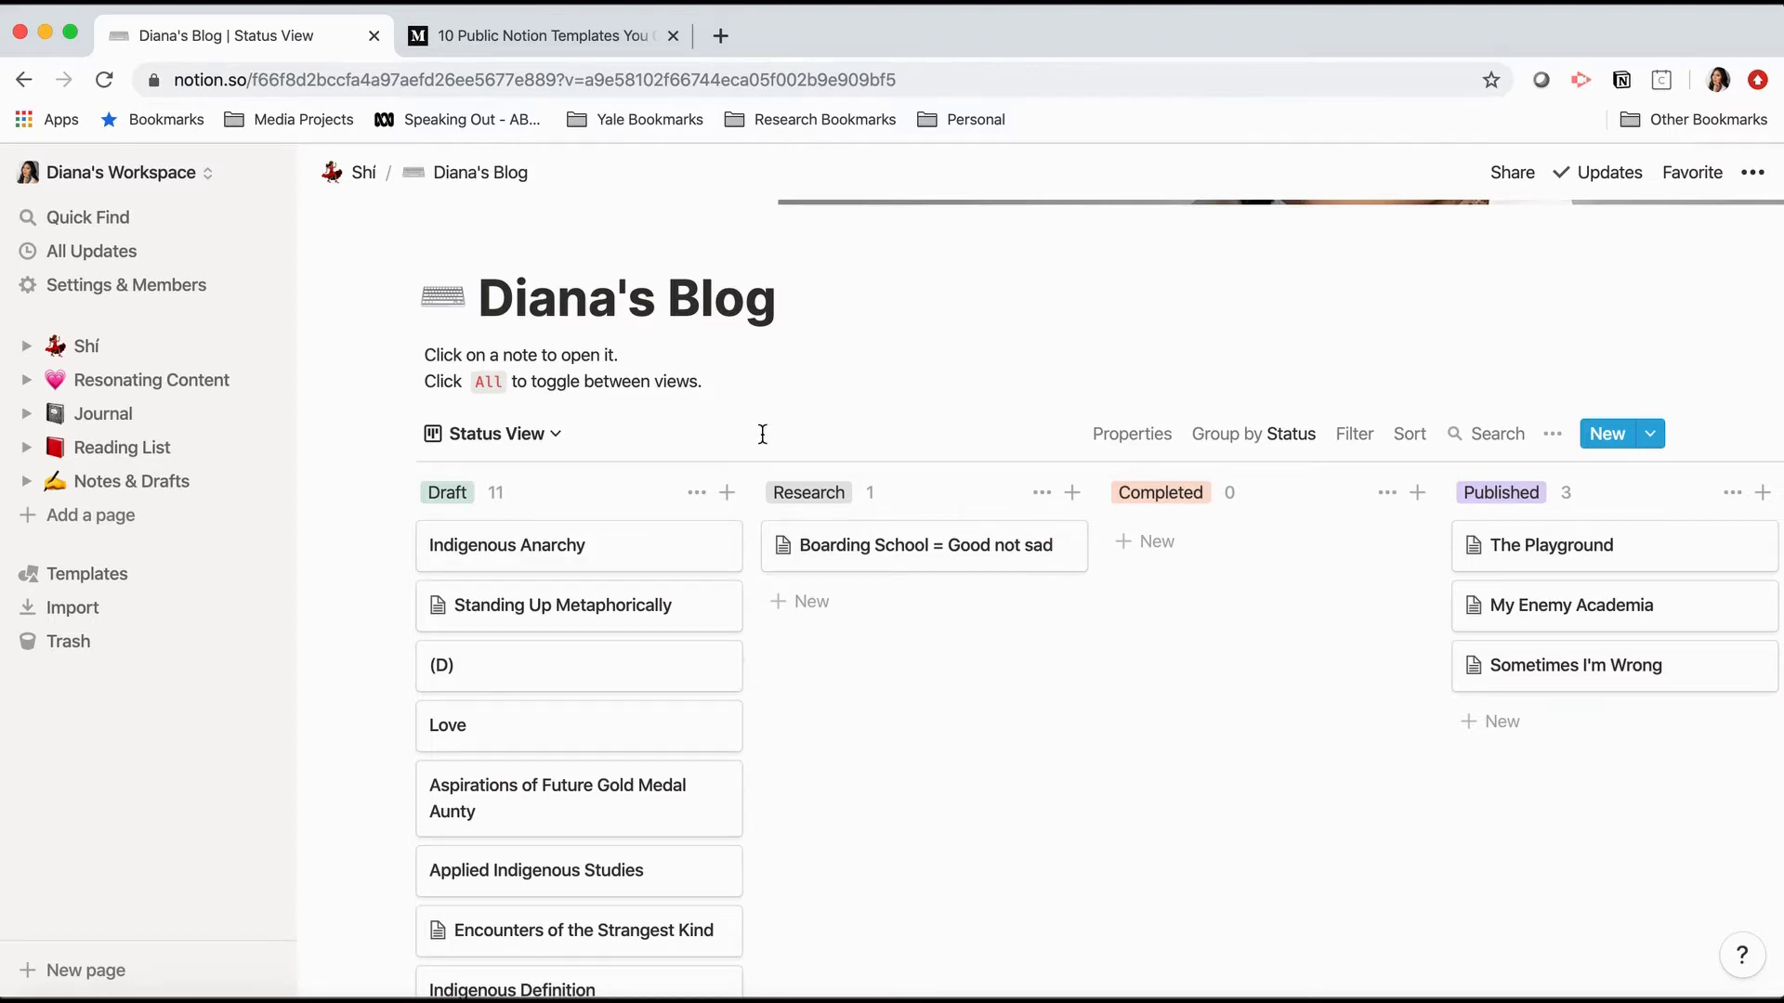
pyautogui.scroll(4, 762, 434)
pyautogui.click(496, 703)
pyautogui.click(431, 784)
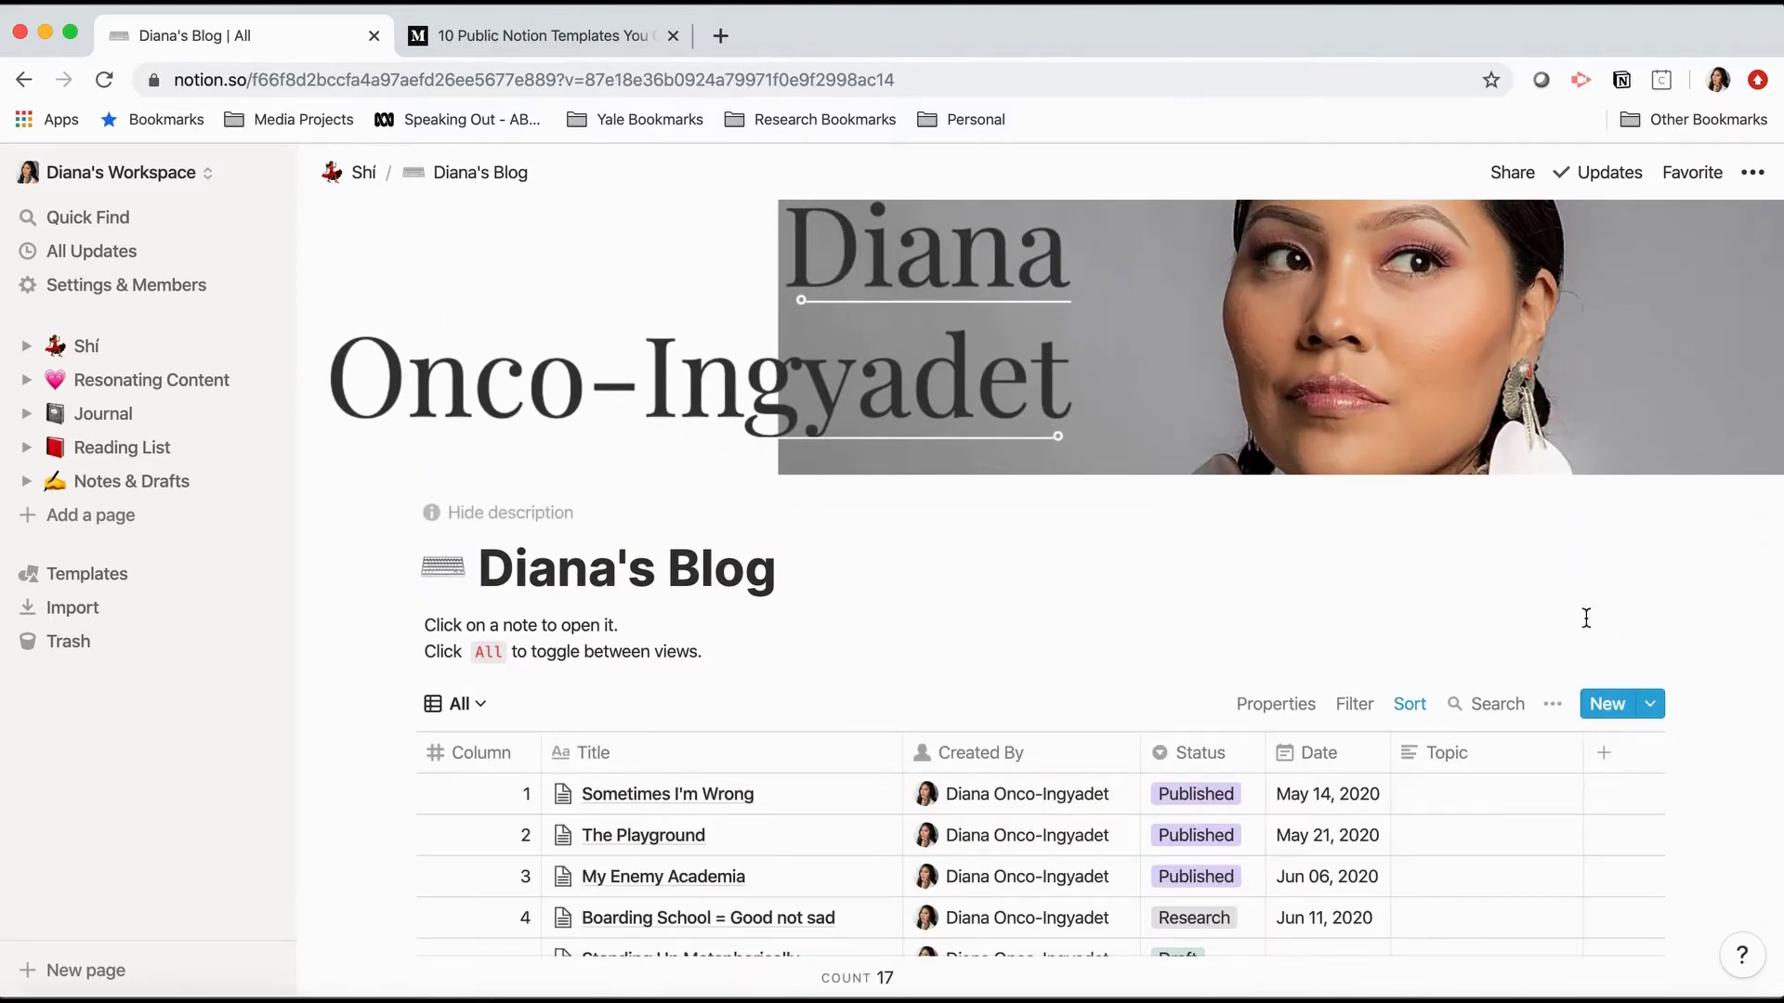
# - Open Blog Template from the New button's template list for editing as a full page
pyautogui.click(1650, 704)
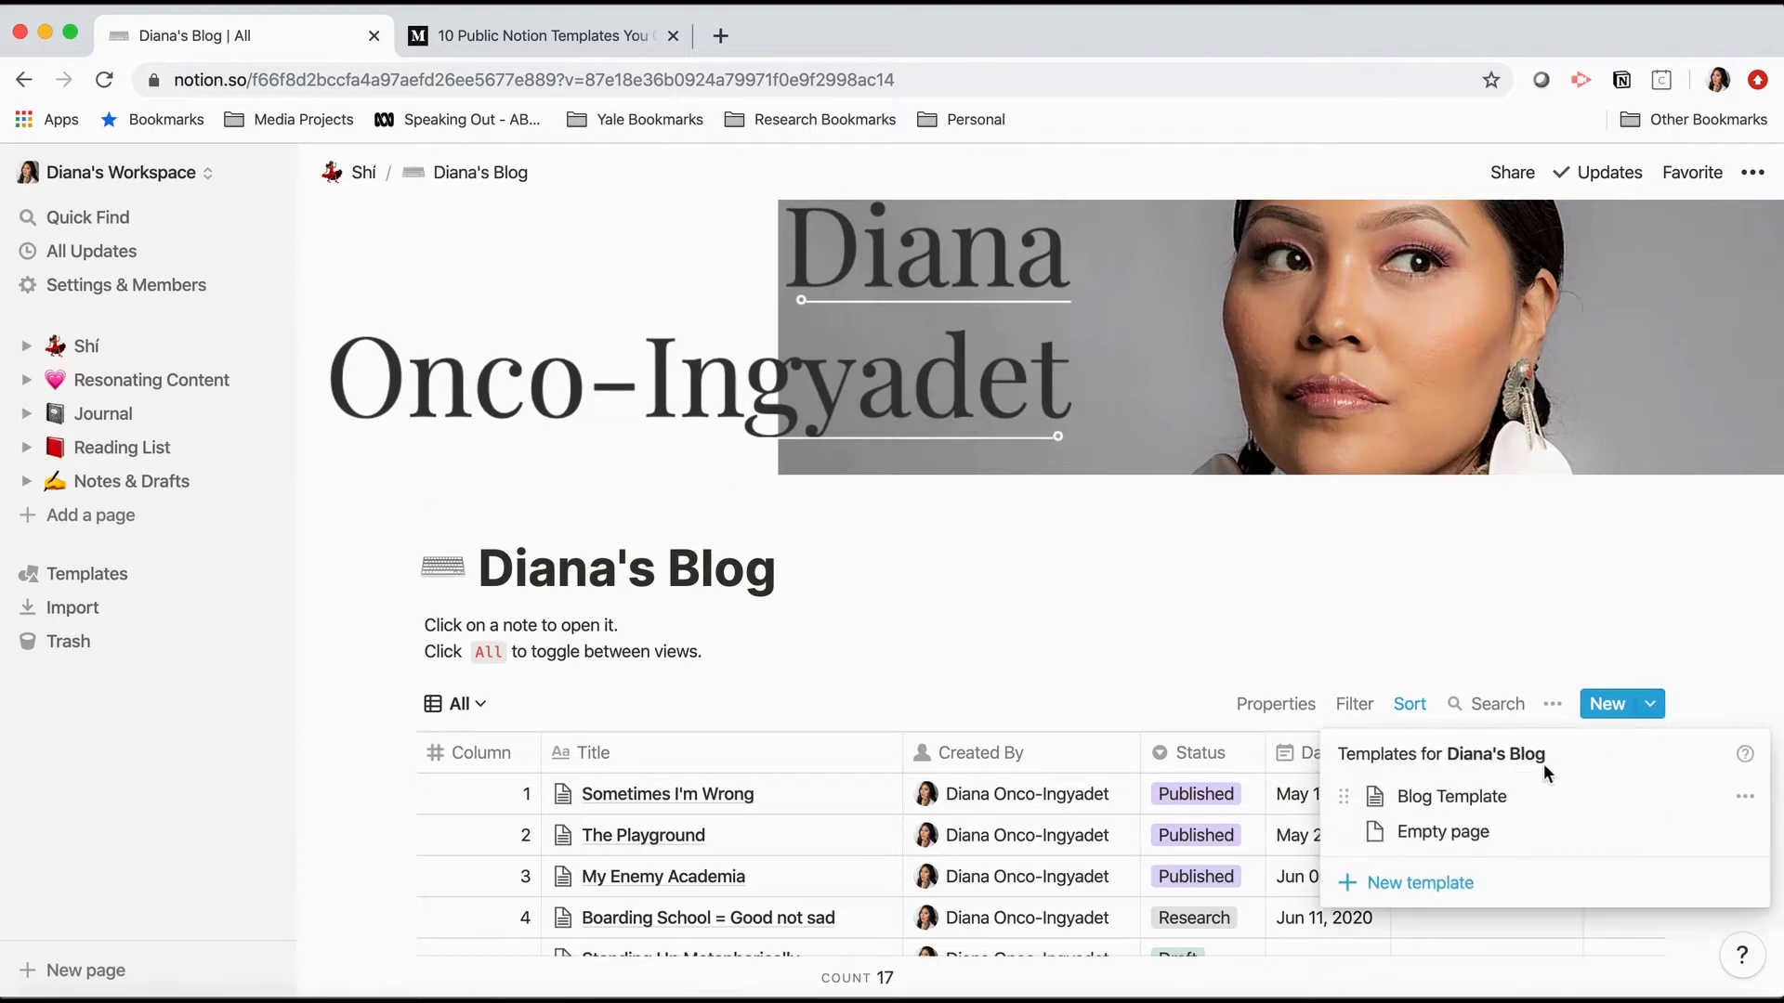
pyautogui.click(1744, 796)
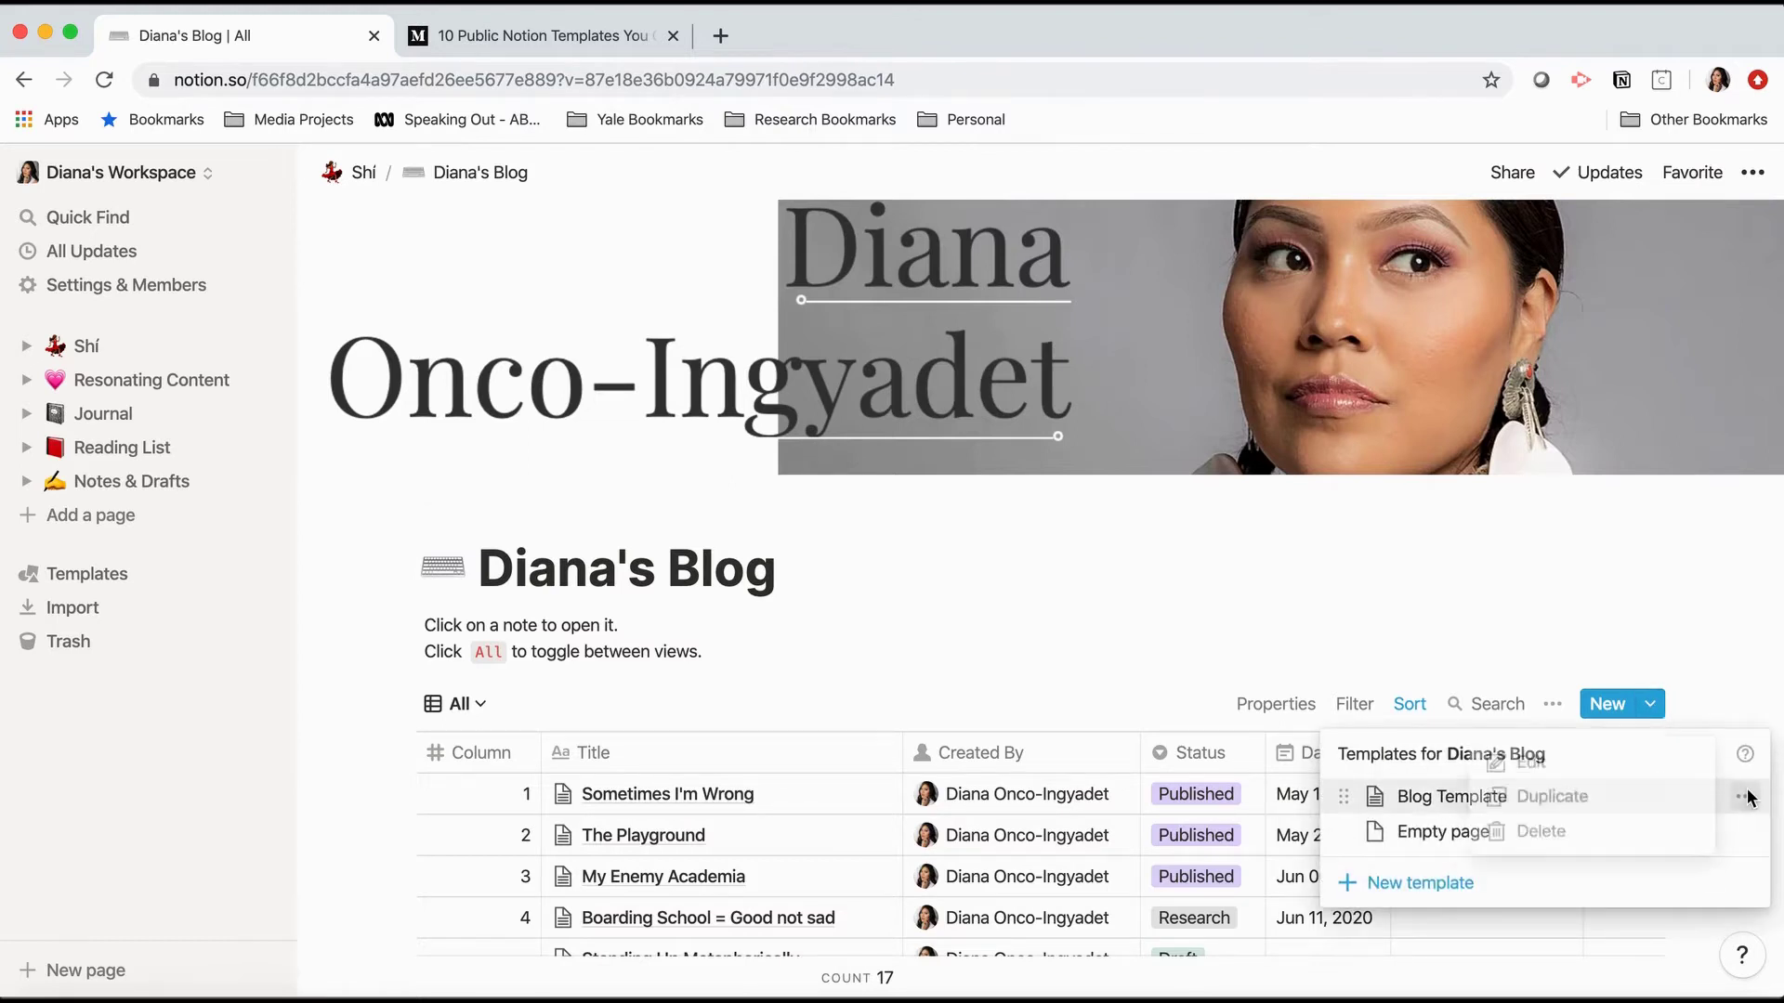
pyautogui.click(1547, 763)
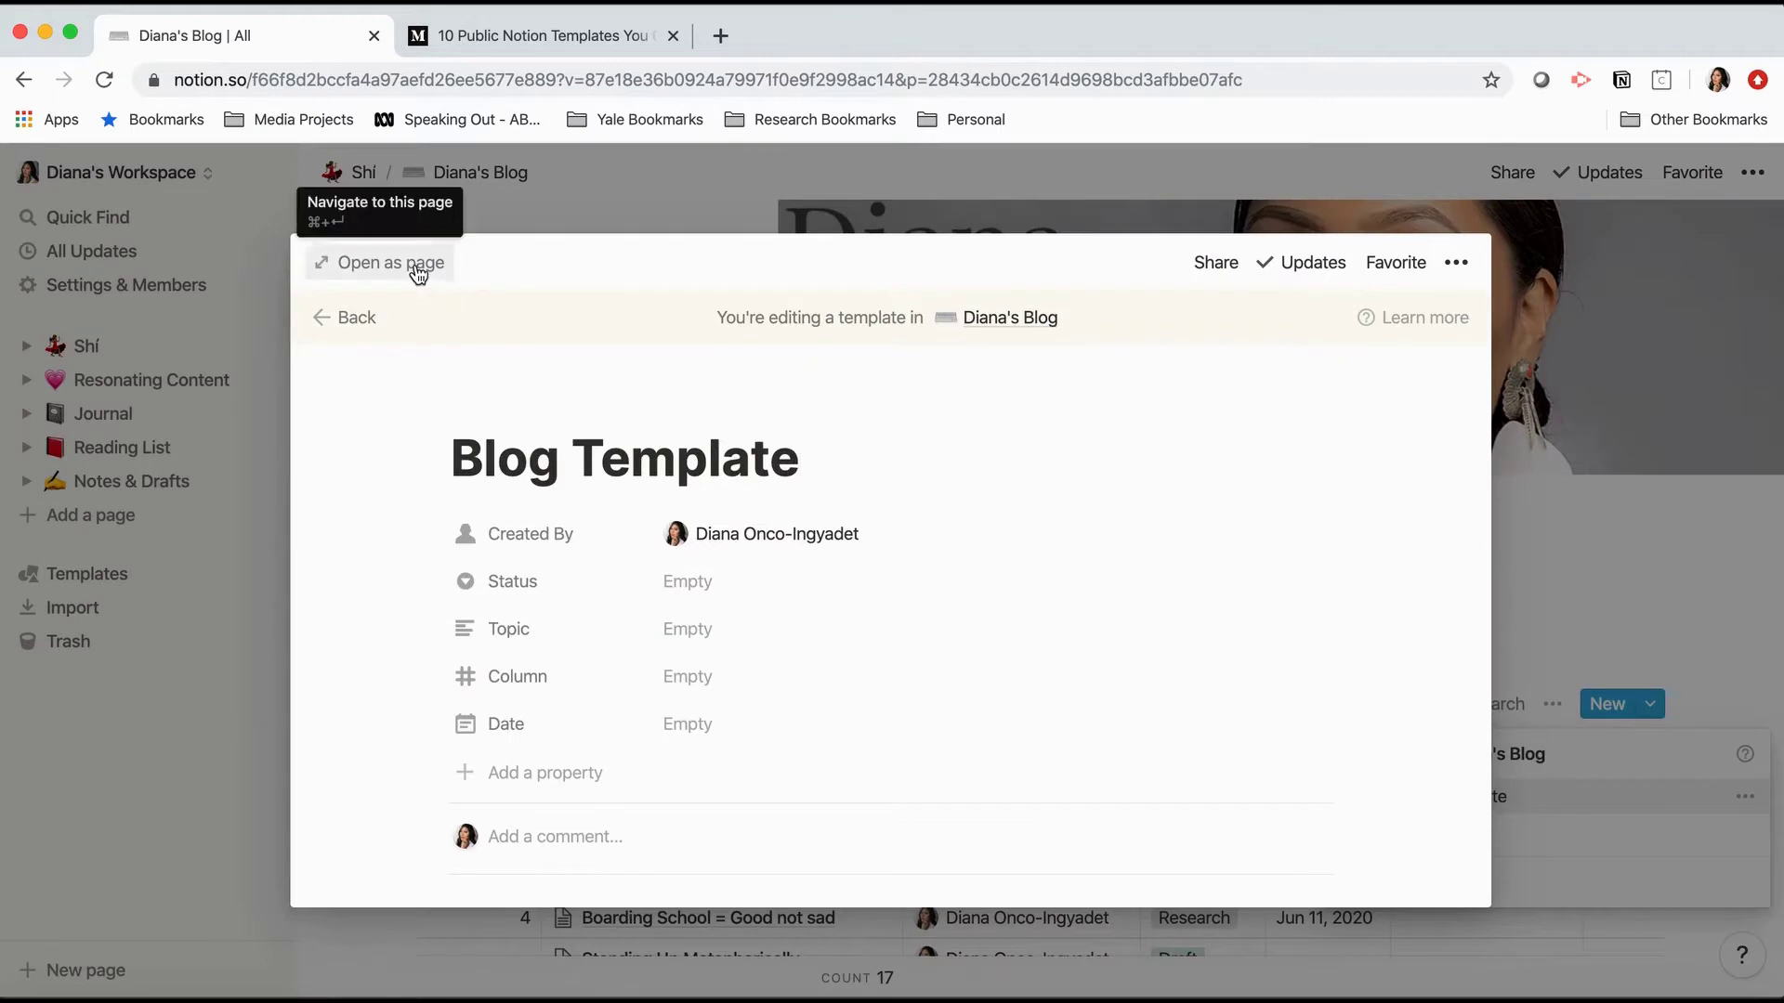
pyautogui.click(416, 265)
# - Review the Blog Template sections, expanding and collapsing the Titles and Key words toggles
pyautogui.scroll(-4, 1290, 549)
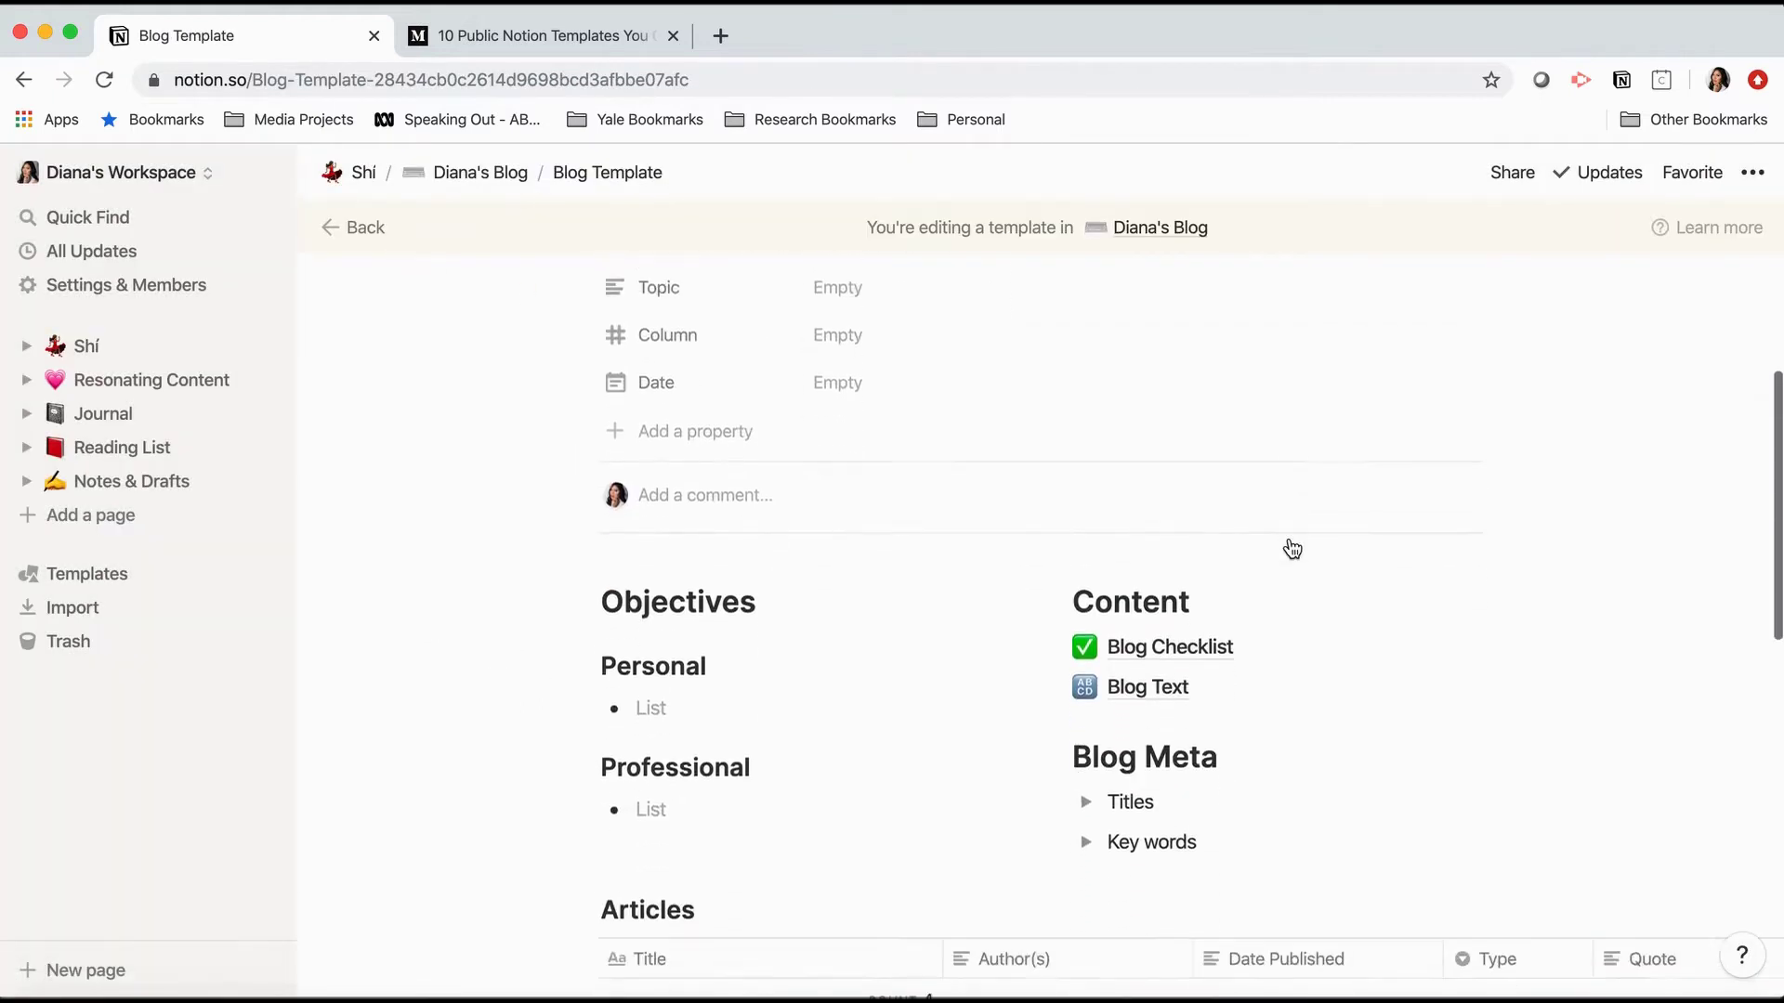
pyautogui.scroll(-2, 1449, 575)
pyautogui.scroll(1, 1450, 576)
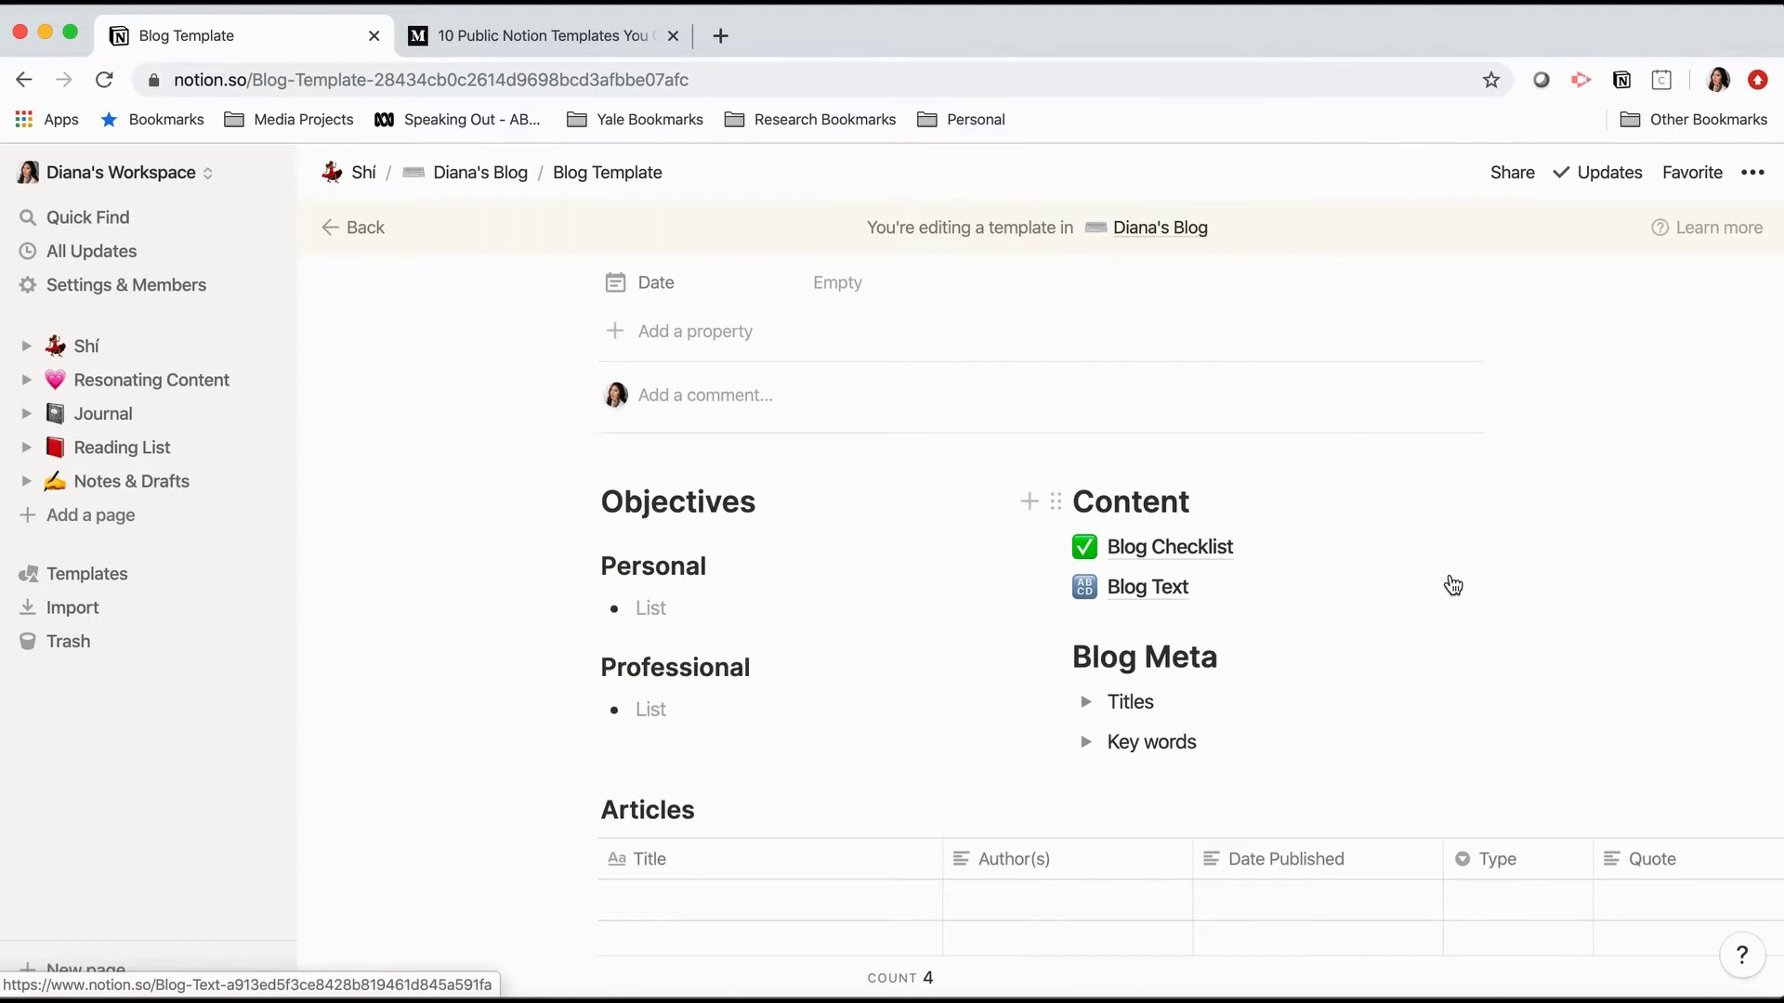
pyautogui.scroll(-1, 1454, 586)
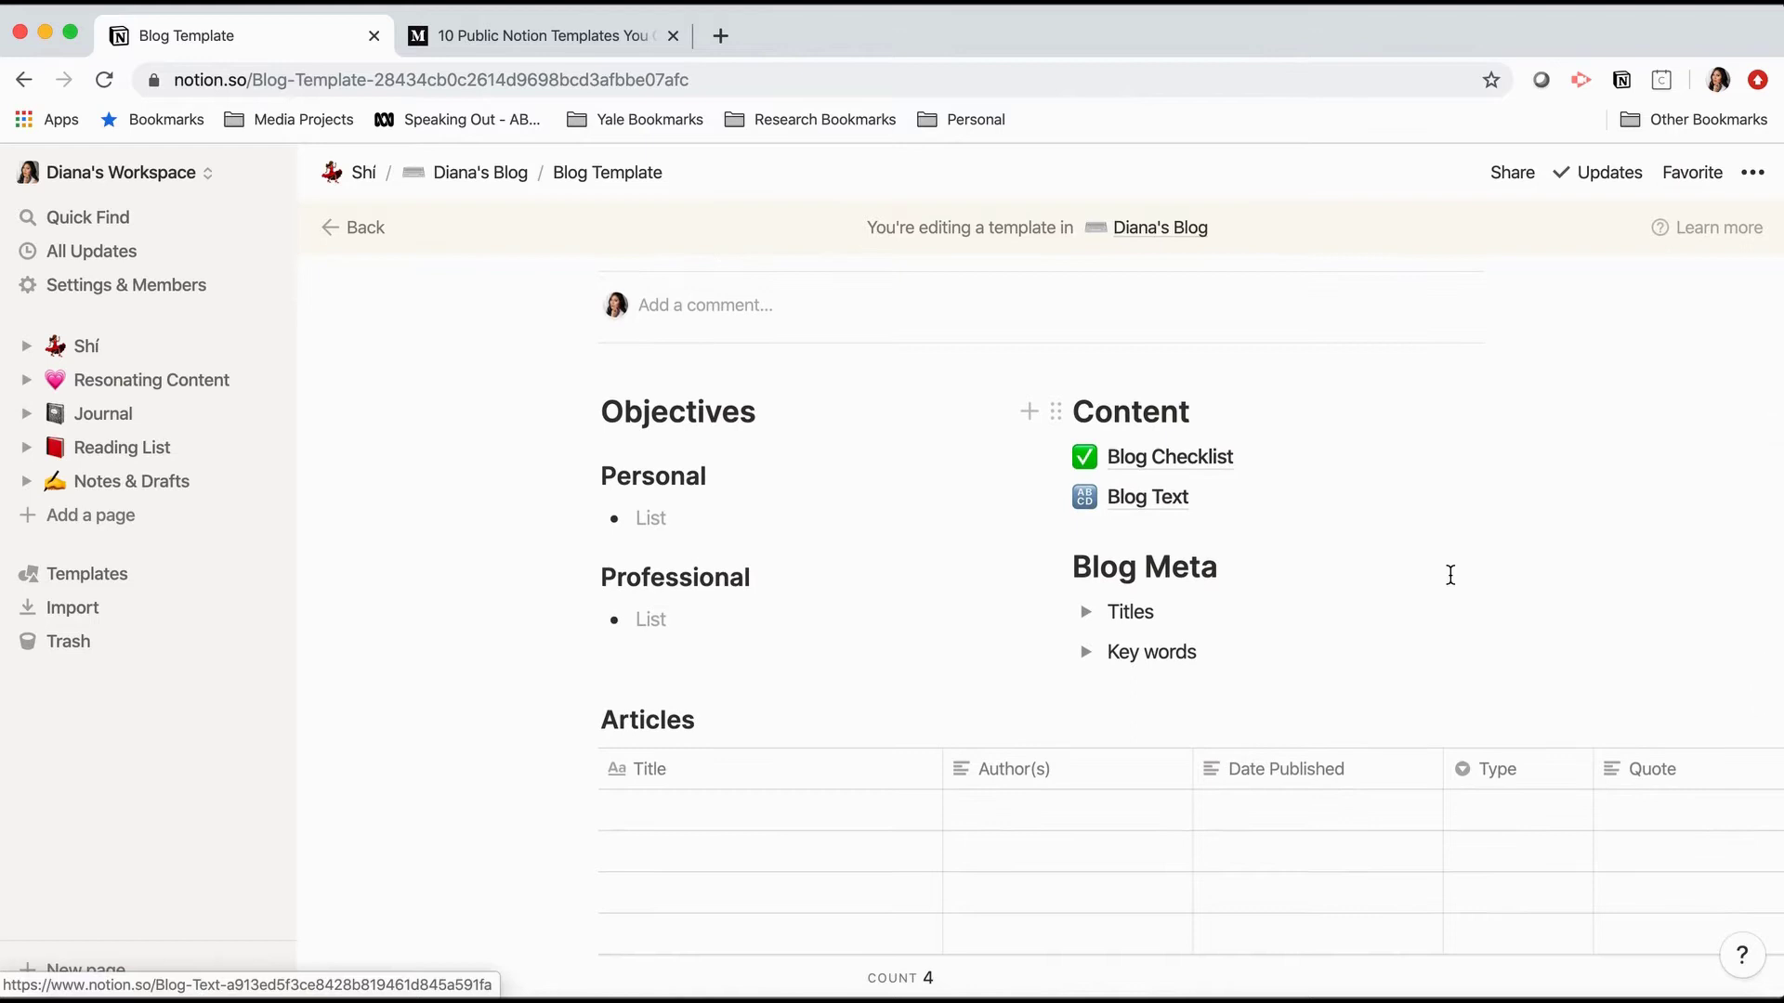
pyautogui.scroll(-1, 1450, 575)
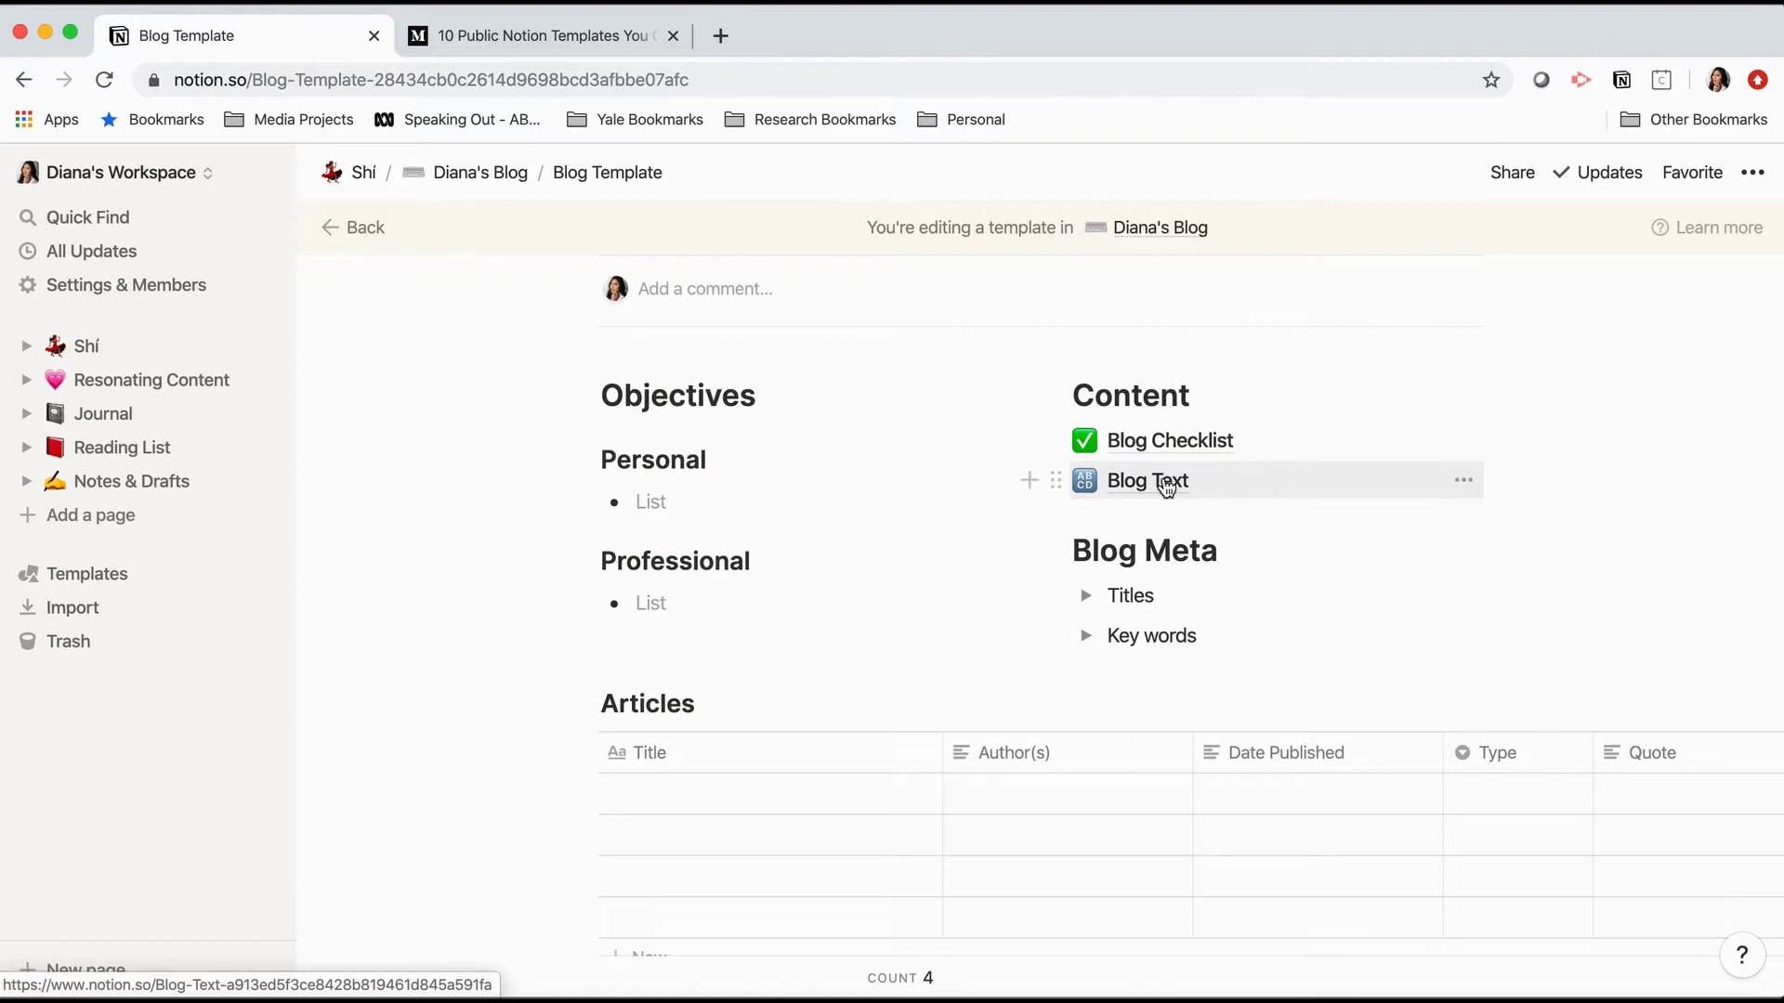
pyautogui.click(1087, 598)
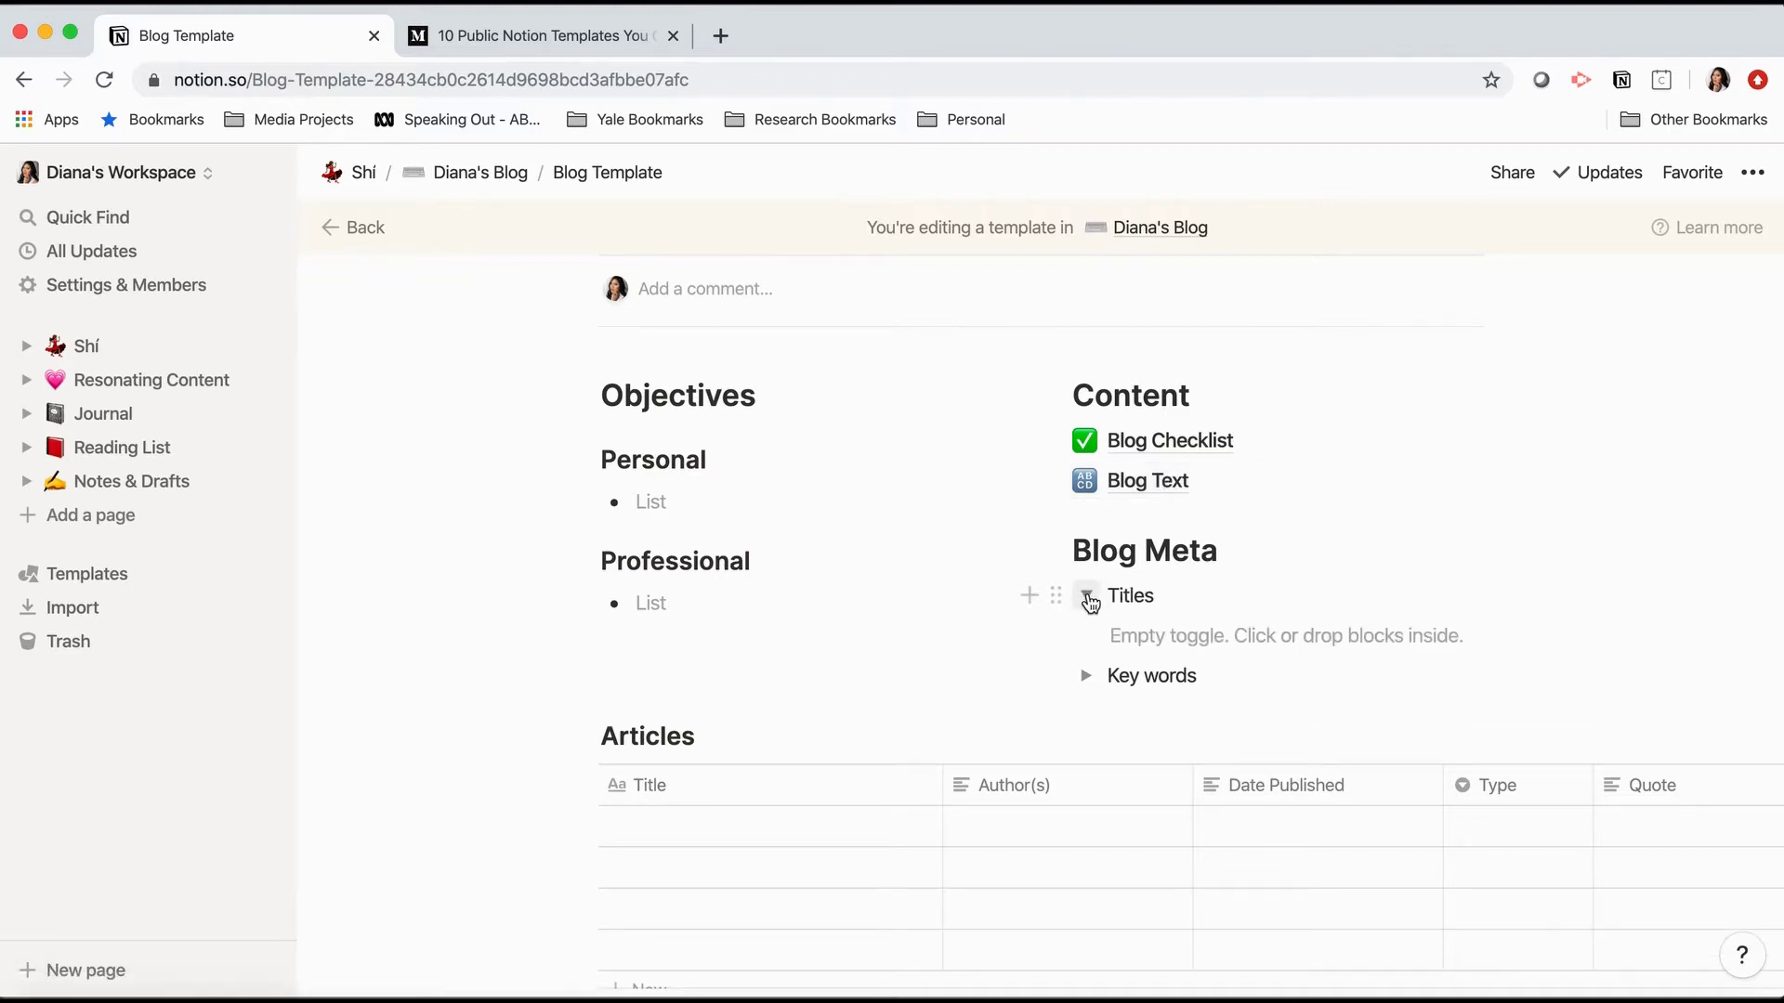
pyautogui.click(1087, 597)
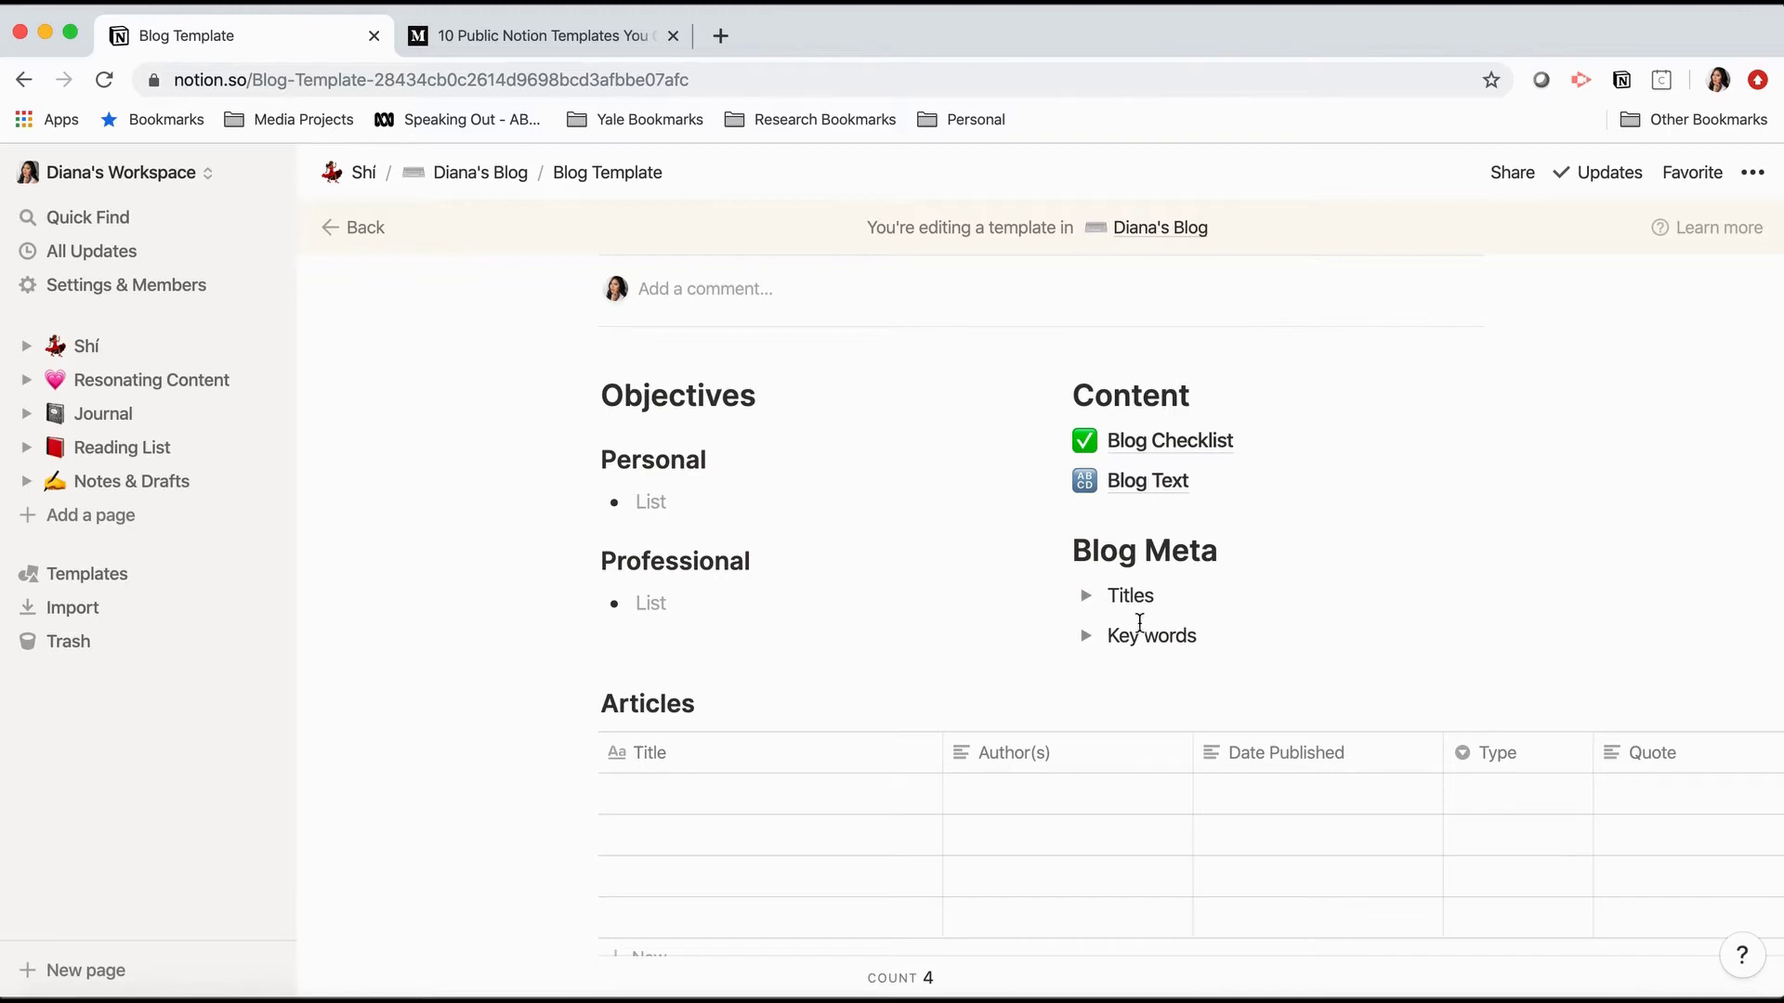
pyautogui.click(1085, 637)
pyautogui.click(1085, 637)
pyautogui.scroll(-5, 1318, 596)
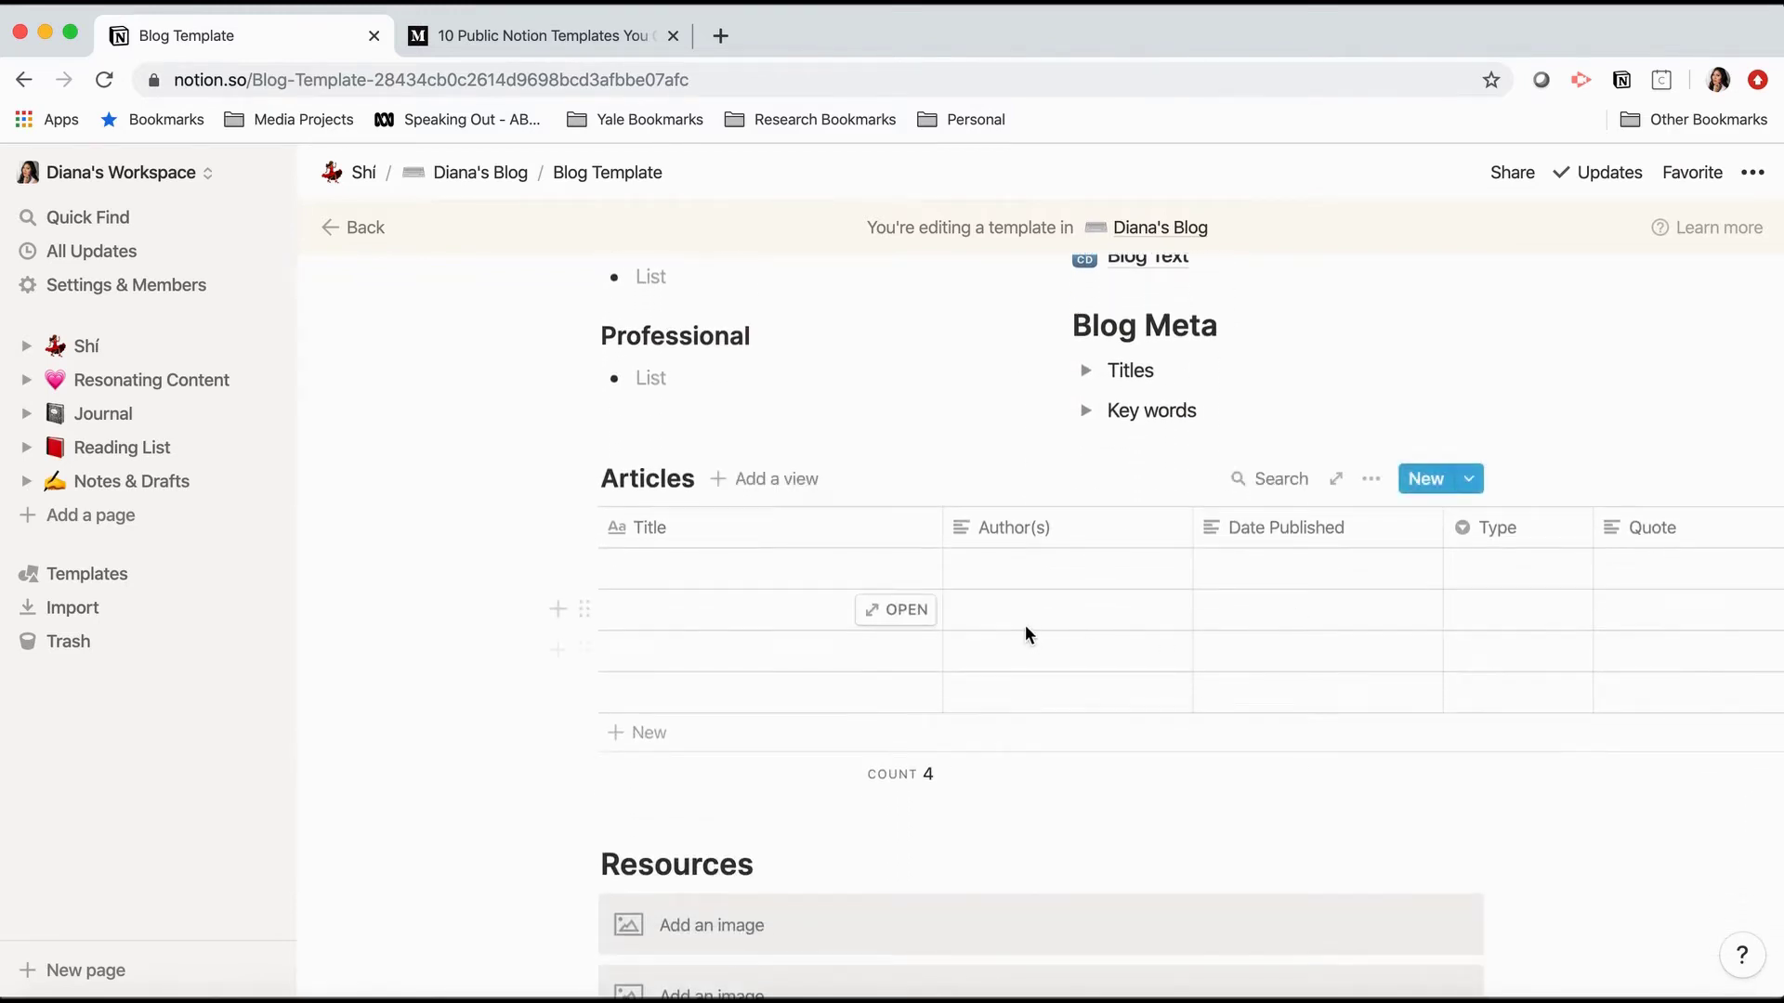
pyautogui.scroll(-1, 1024, 635)
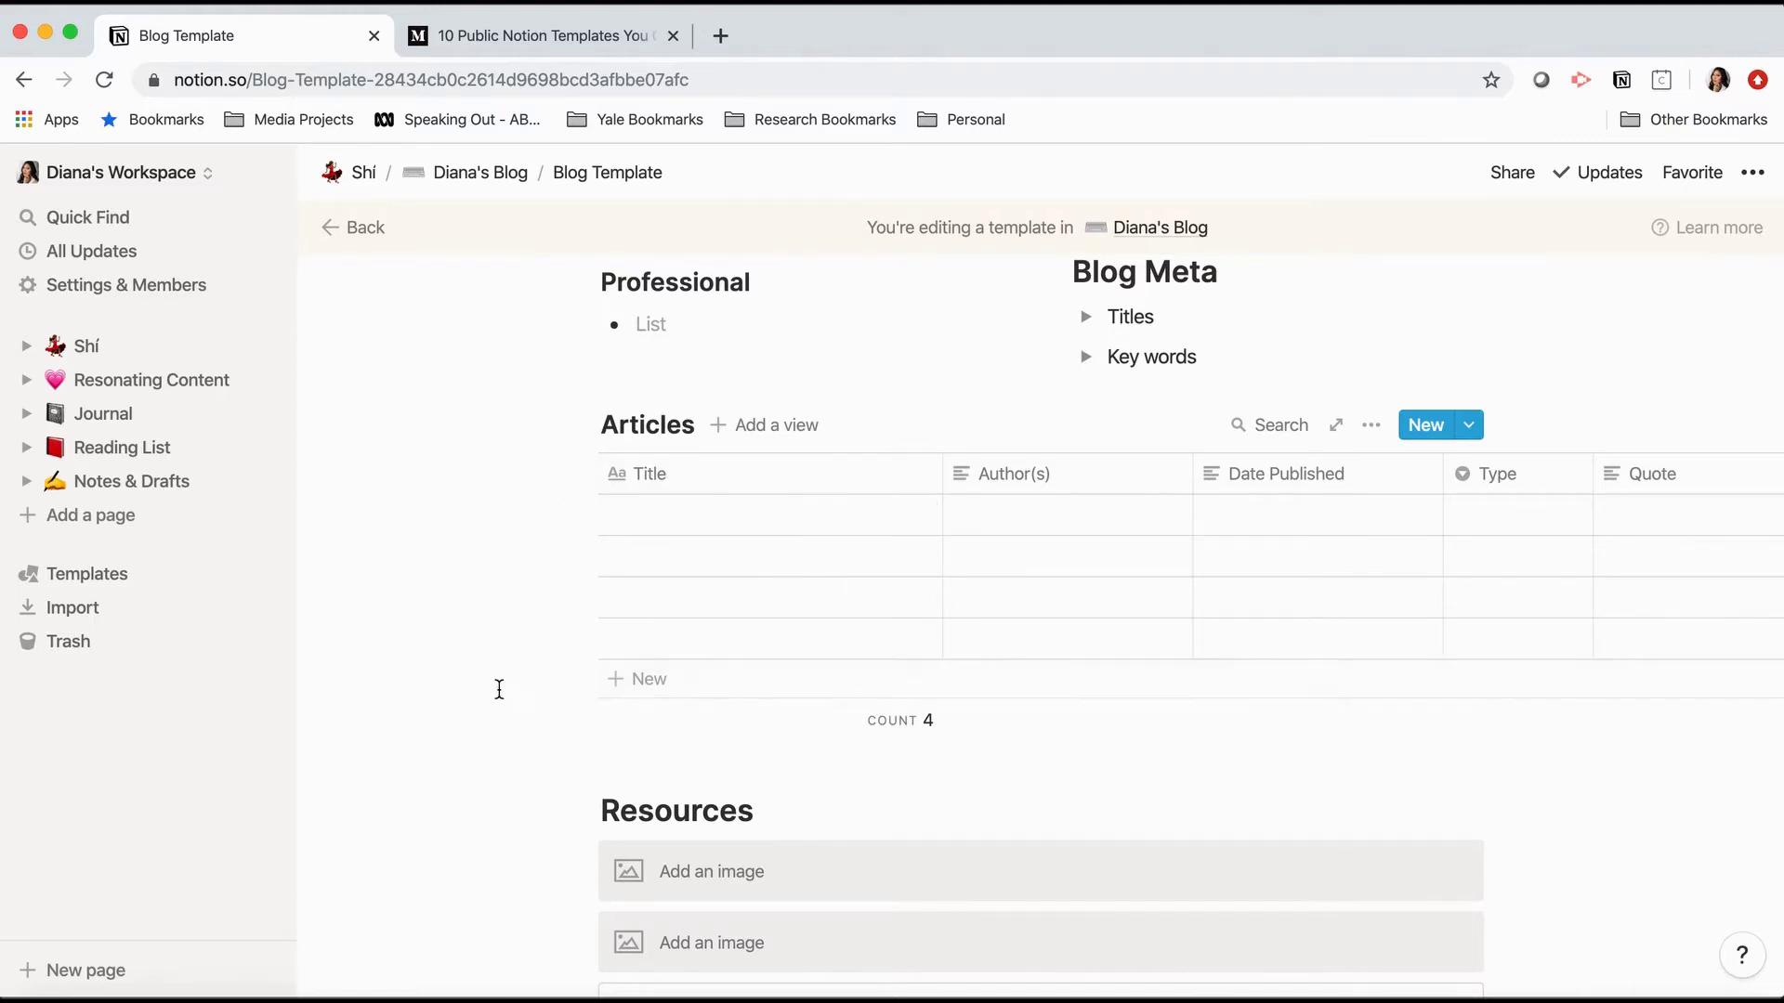
pyautogui.scroll(-5, 499, 690)
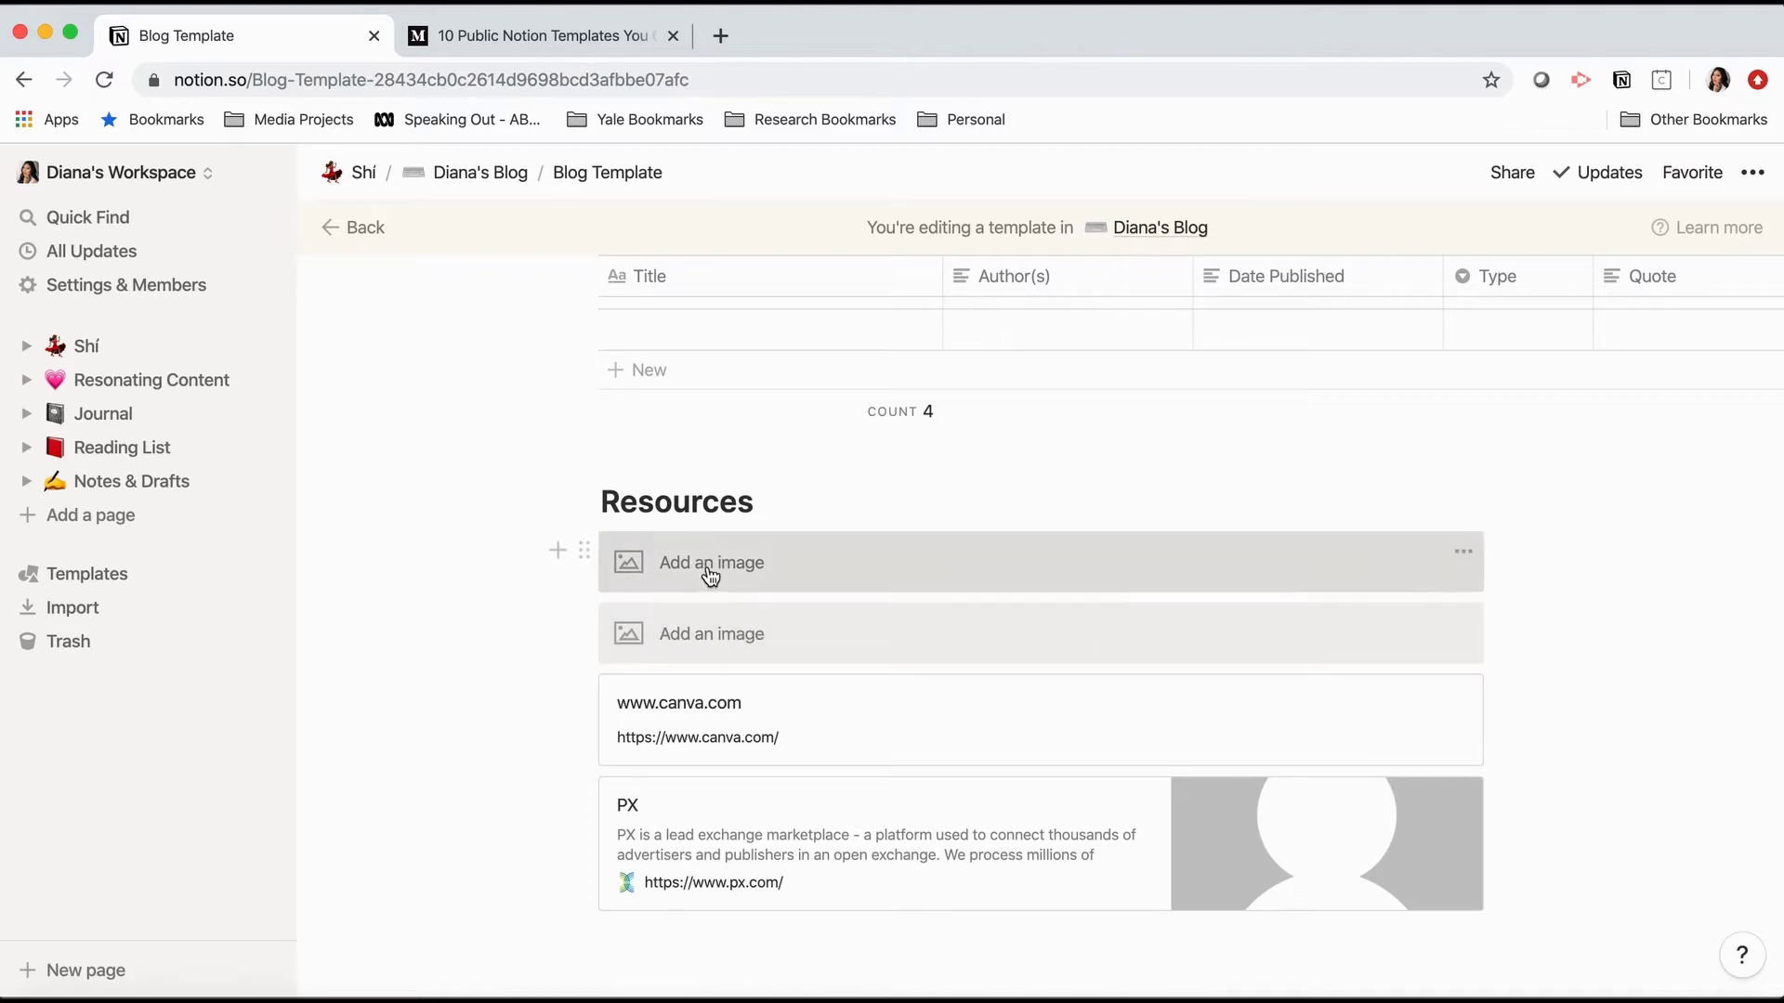
pyautogui.scroll(-1, 558, 665)
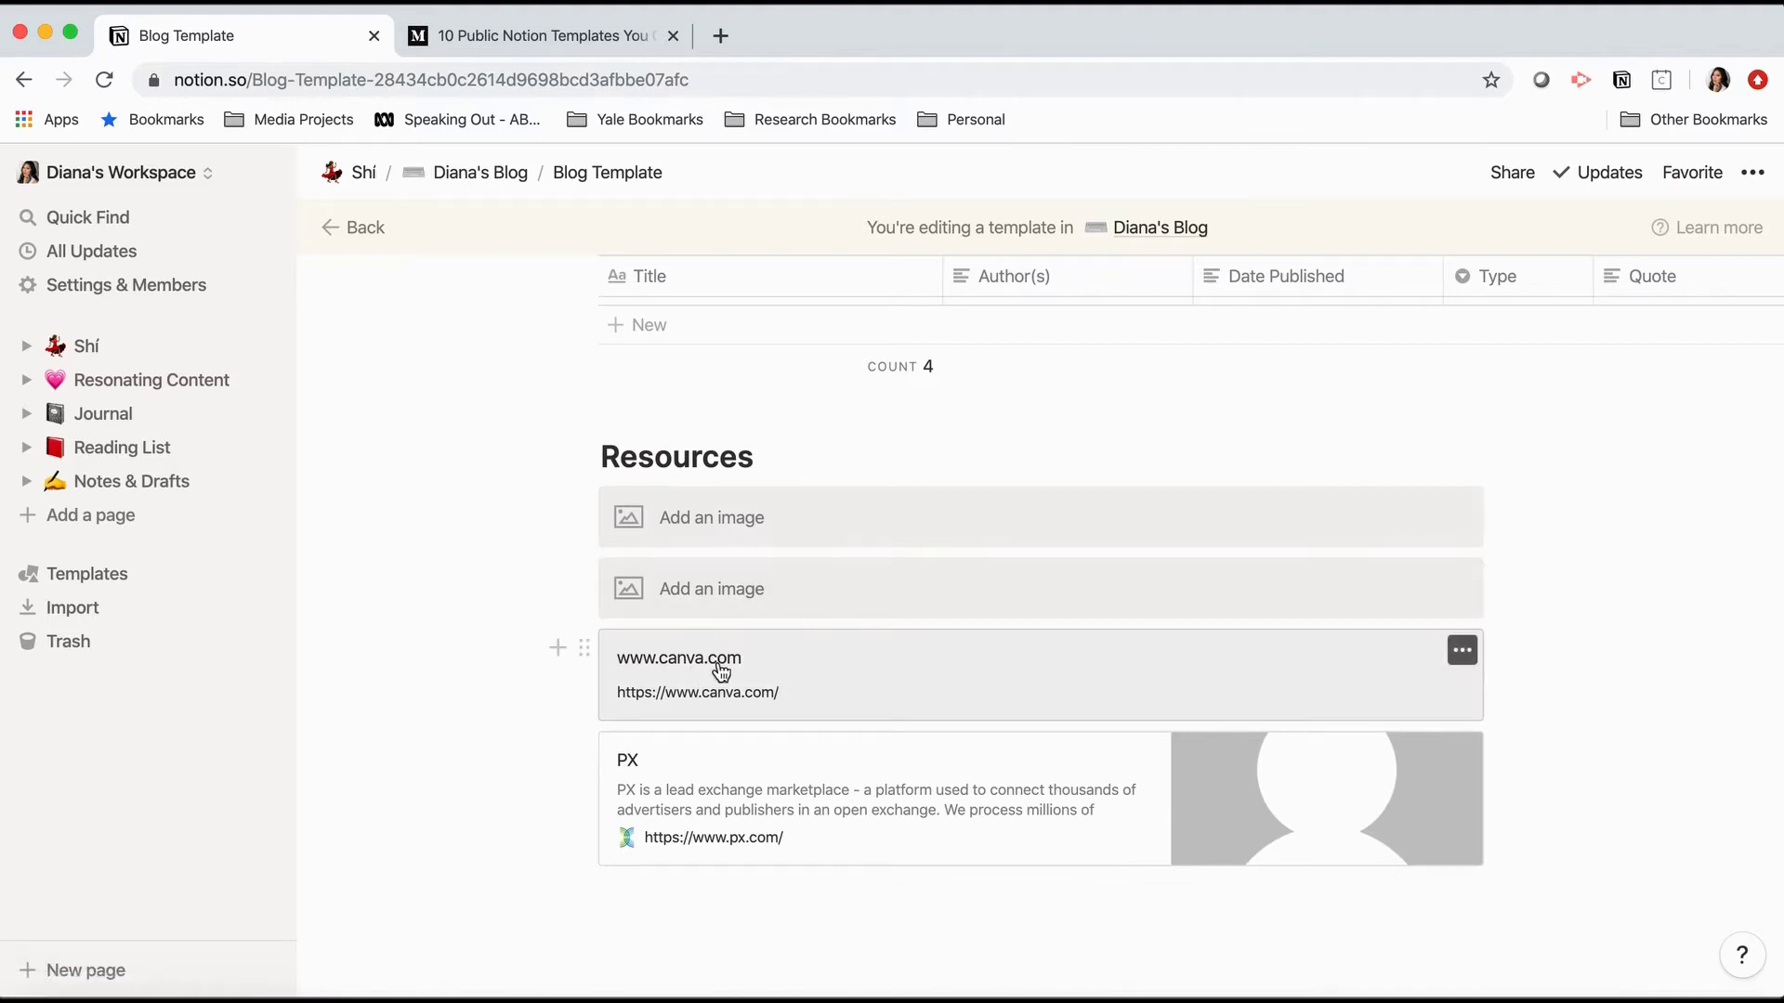
pyautogui.scroll(15, 449, 632)
pyautogui.scroll(-3, 449, 633)
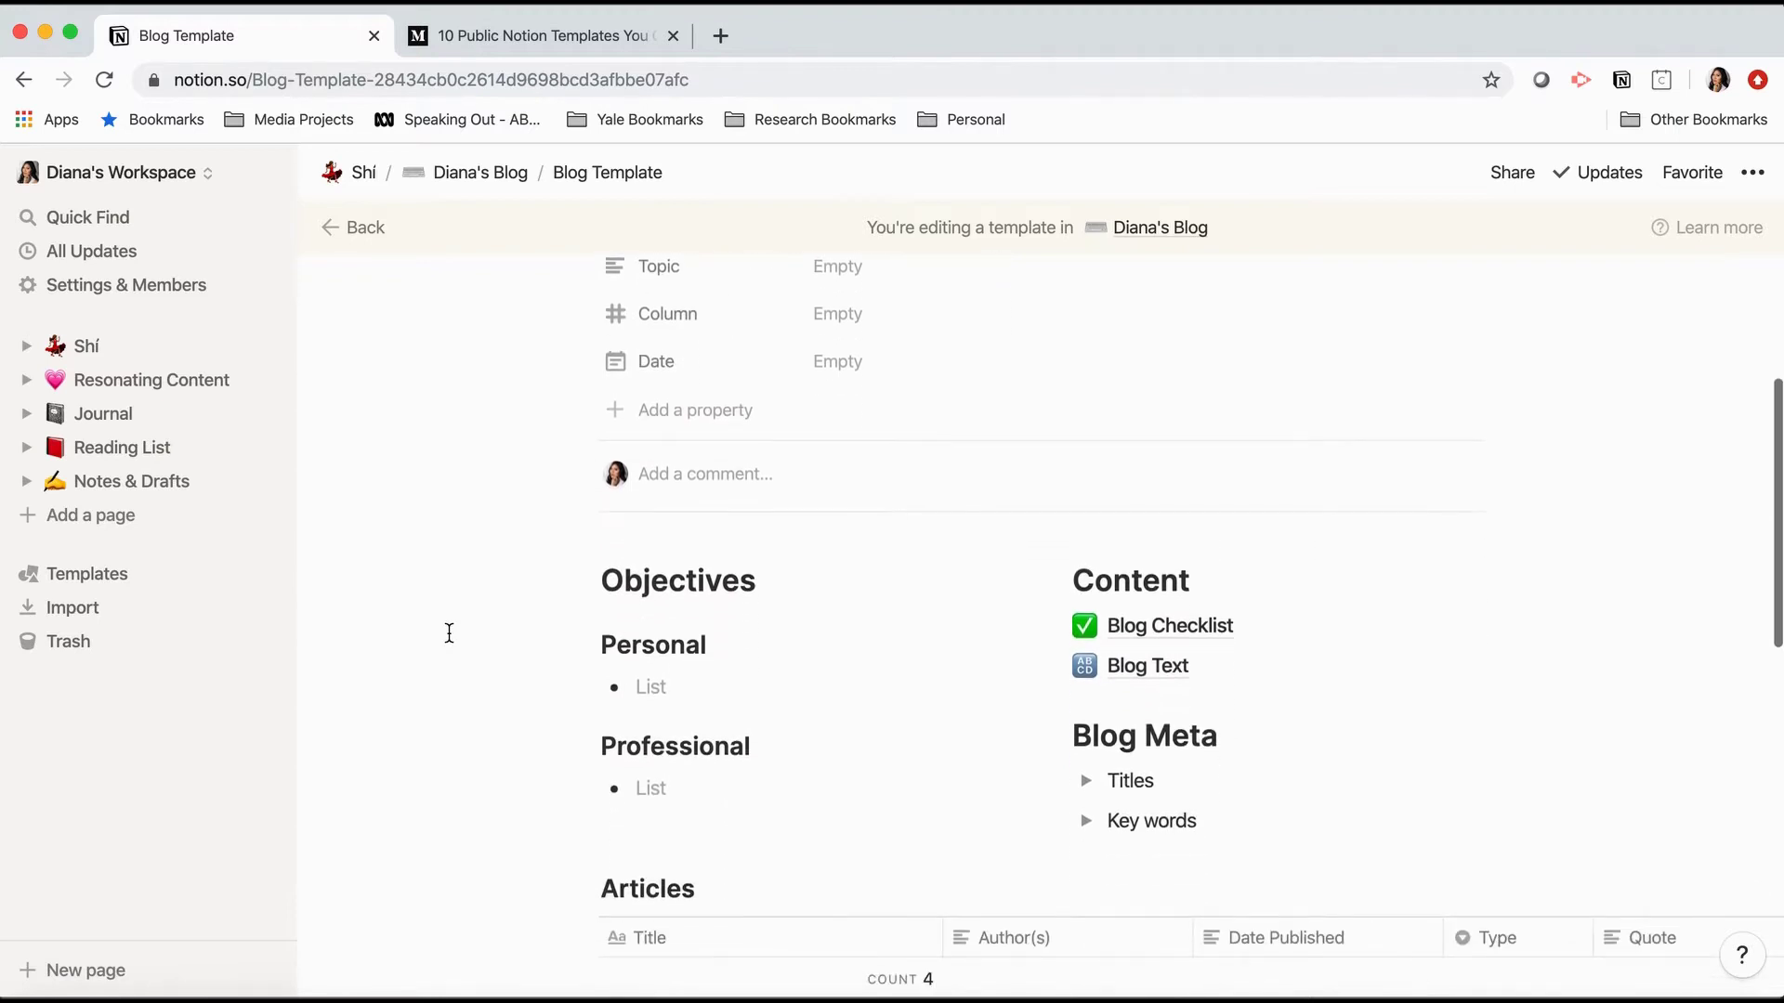
pyautogui.scroll(3, 448, 633)
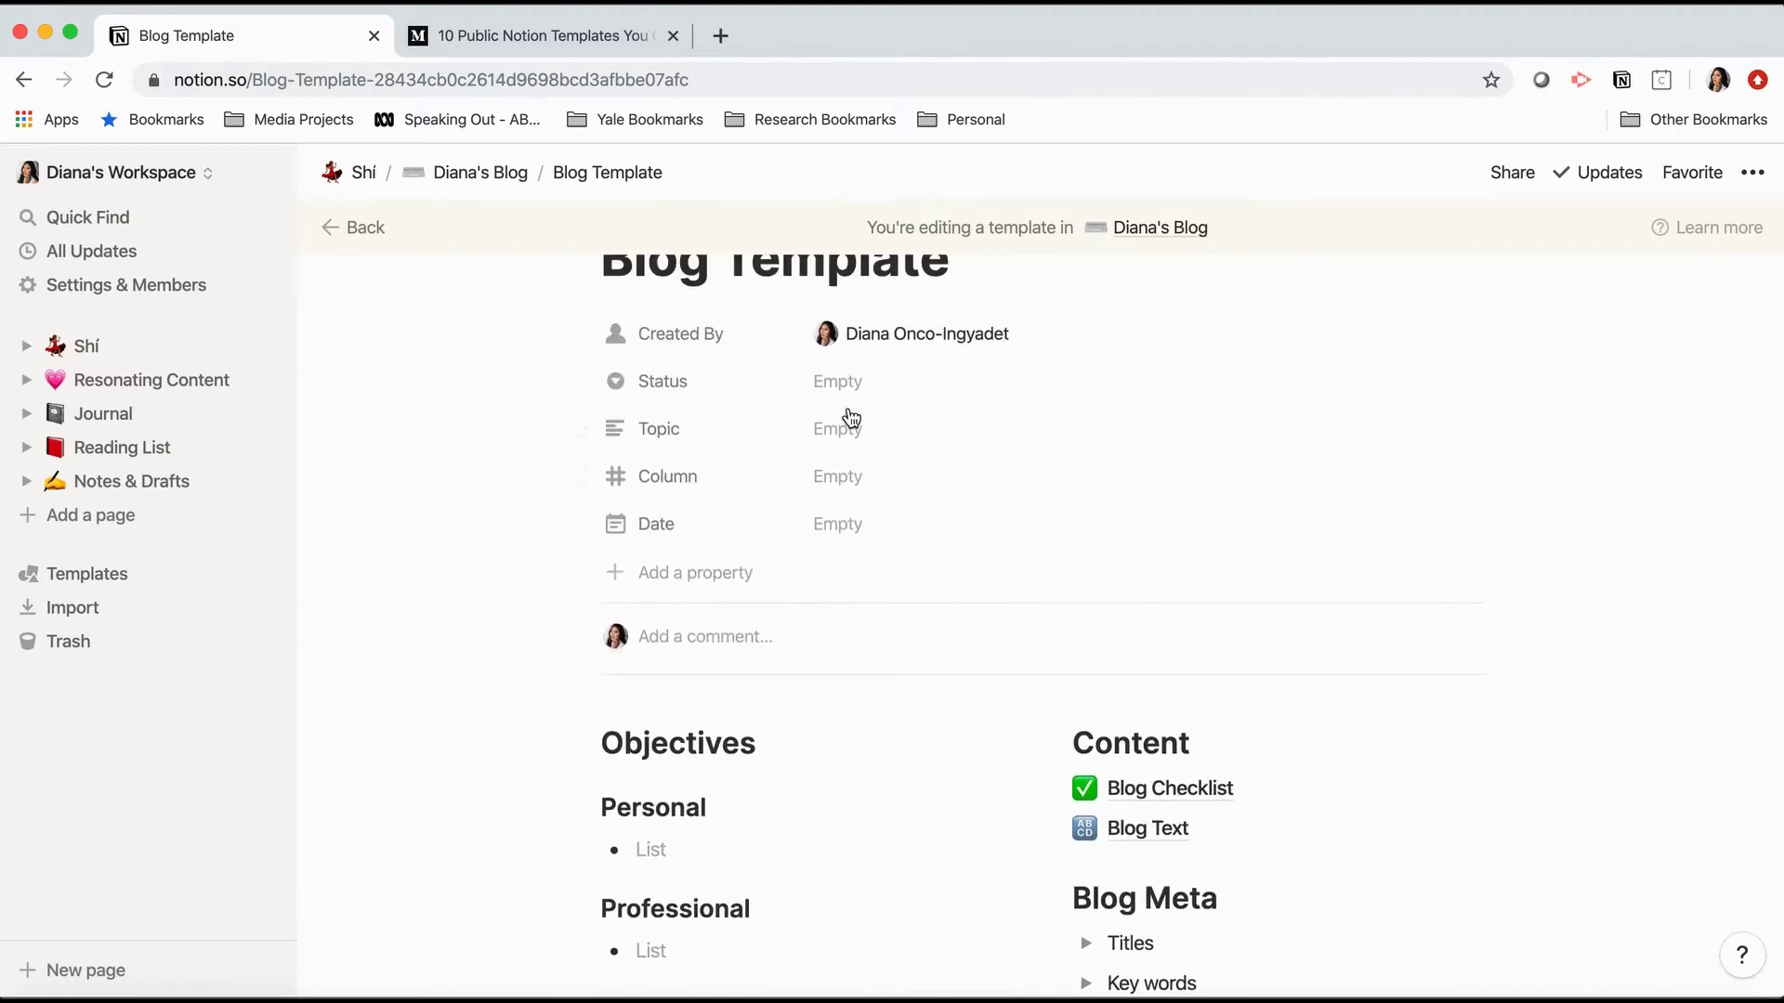